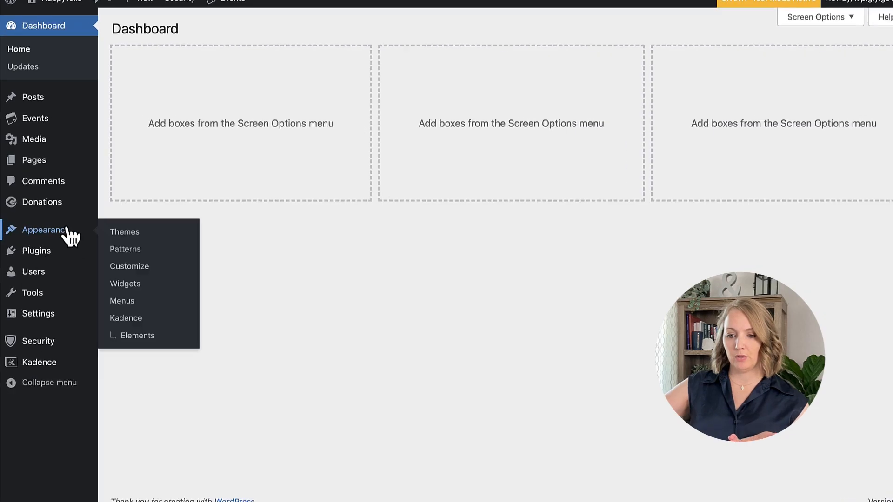
# - Find the Advanced Custom Fields (ACF) plugin by searching the plugin directory for "advanced custom fields", and install and activate it
pyautogui.moveTo(30, 255)
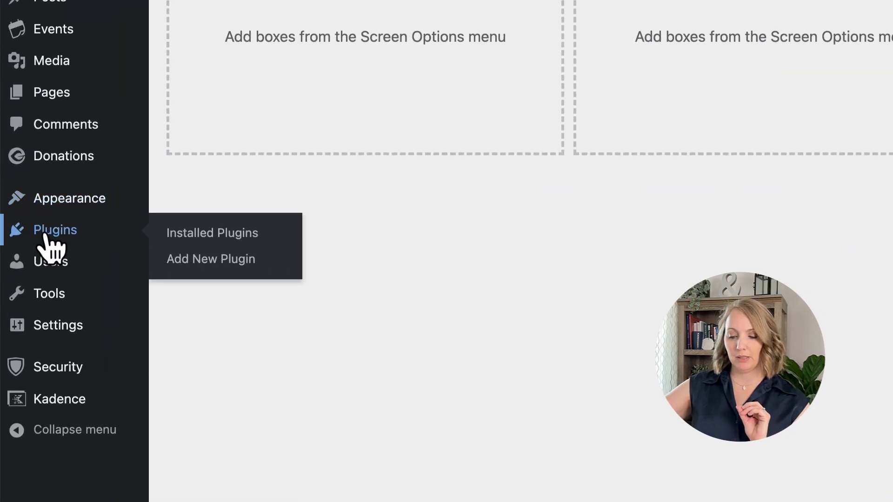
pyautogui.click(213, 259)
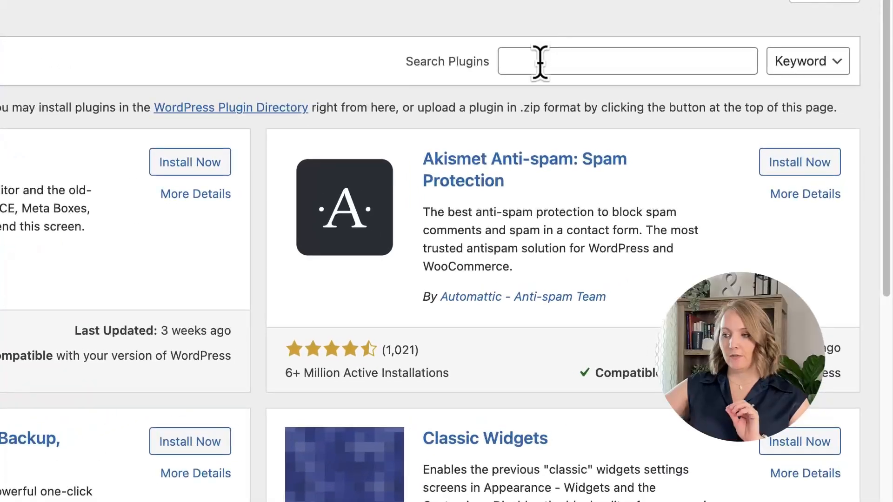
pyautogui.click(669, 73)
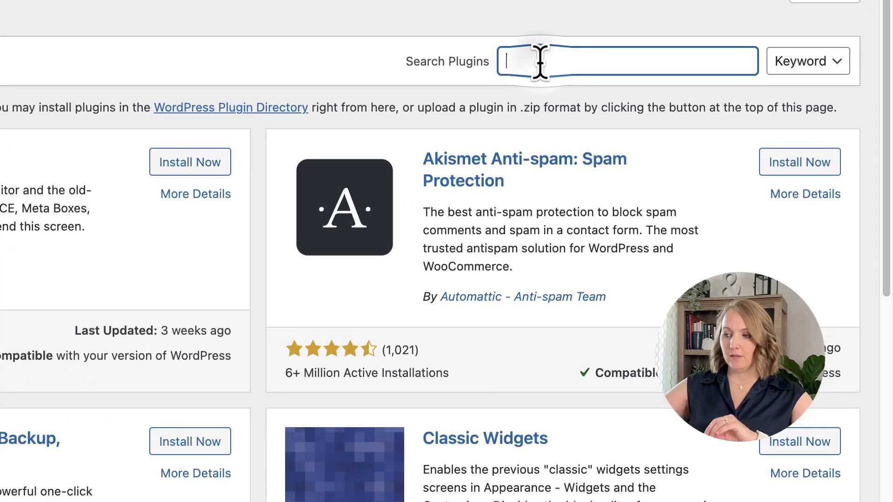
pyautogui.write('advanced')
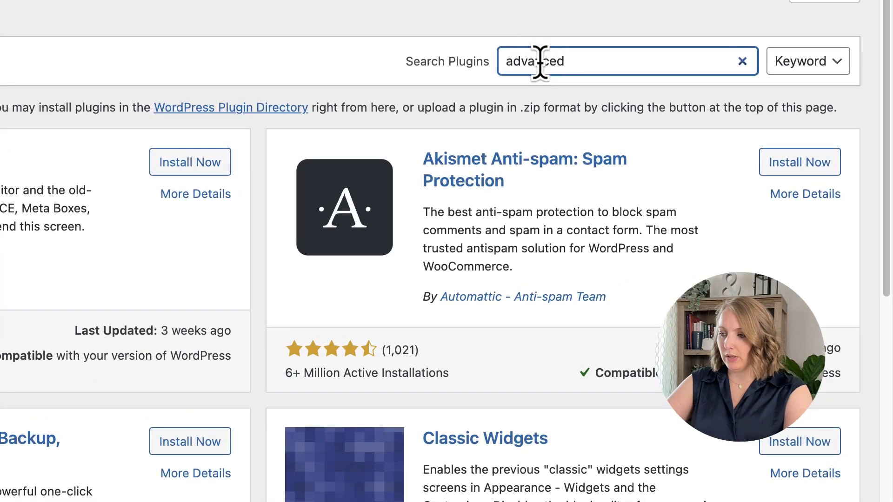
pyautogui.write(' custom fields')
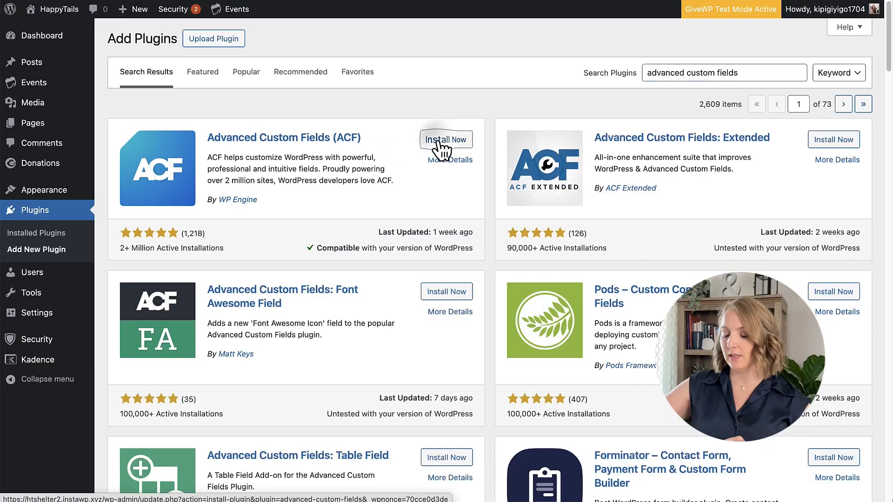
pyautogui.click(439, 148)
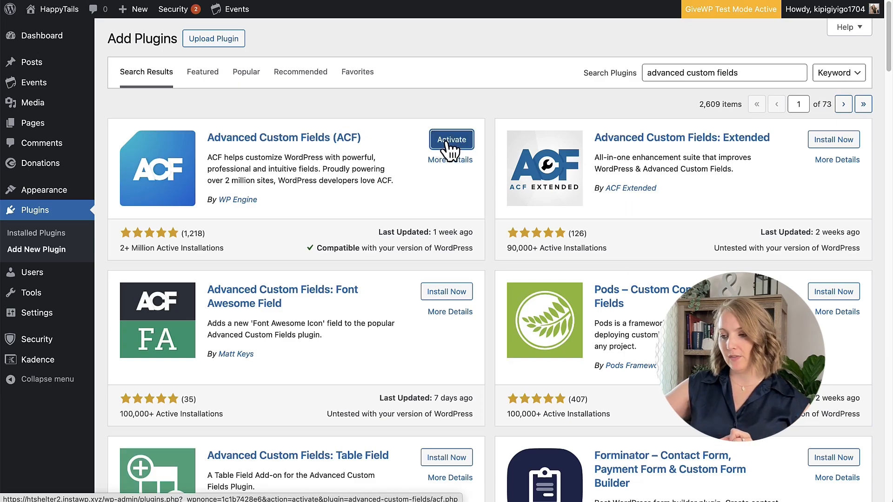
pyautogui.click(446, 140)
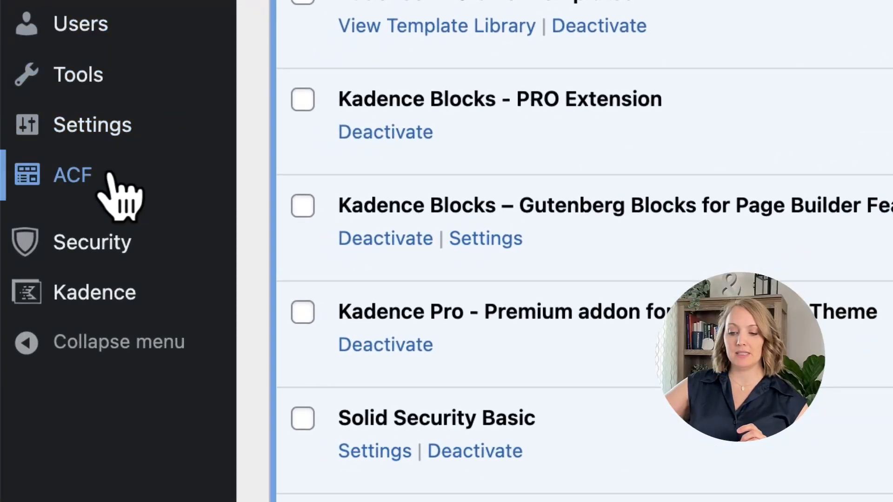
# - Look at the Field Groups and Post Types pages of ACF
pyautogui.moveTo(36, 333)
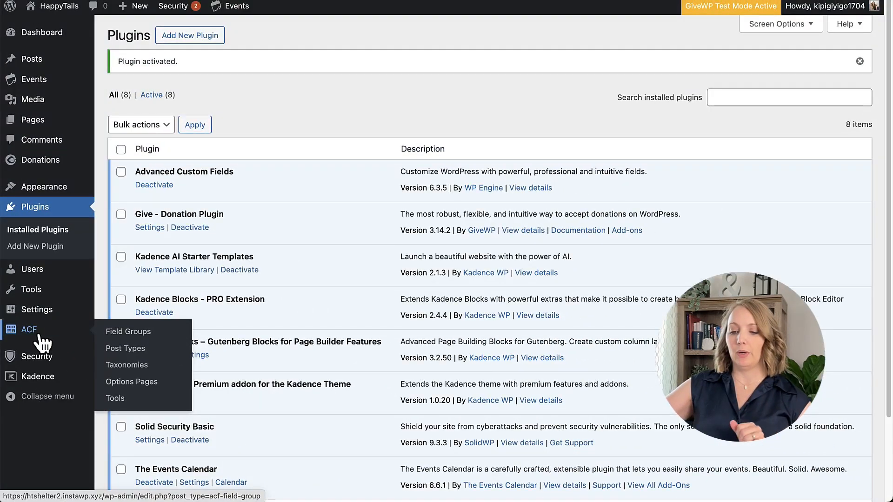
pyautogui.click(41, 335)
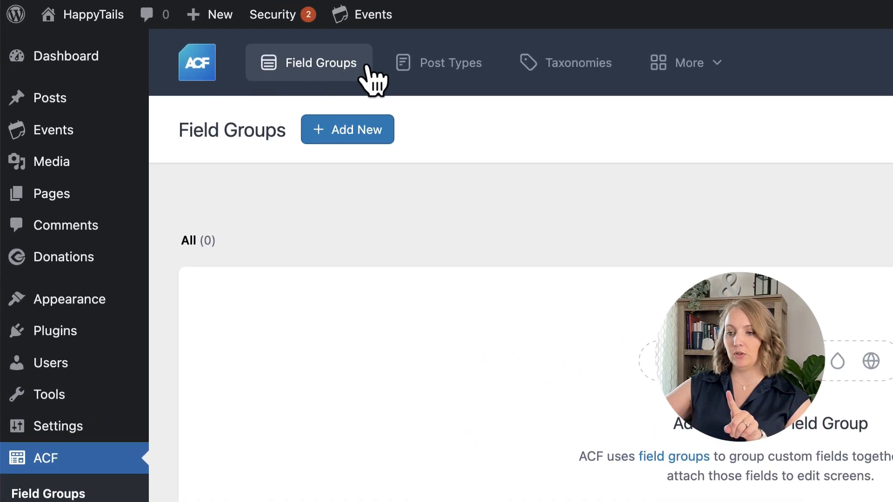
pyautogui.moveTo(736, 64)
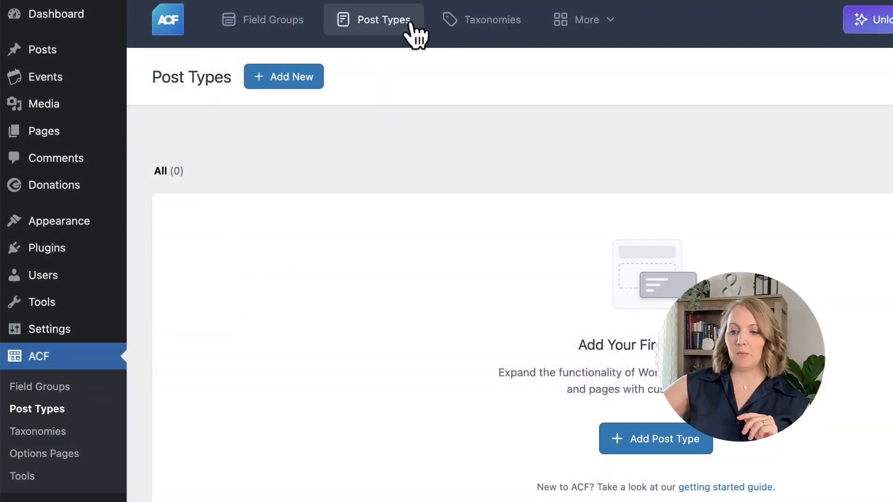
# - View the list of existing blog posts and the categories and tags used to organize them
pyautogui.moveTo(31, 59)
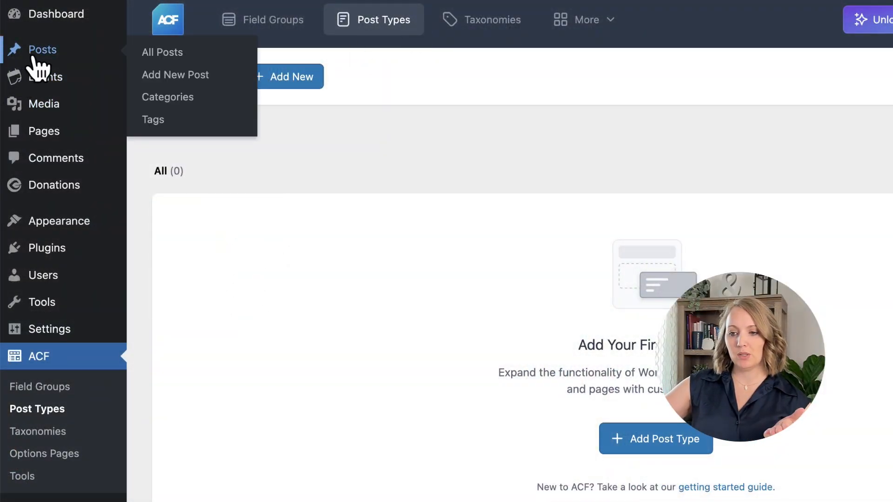
pyautogui.click(164, 58)
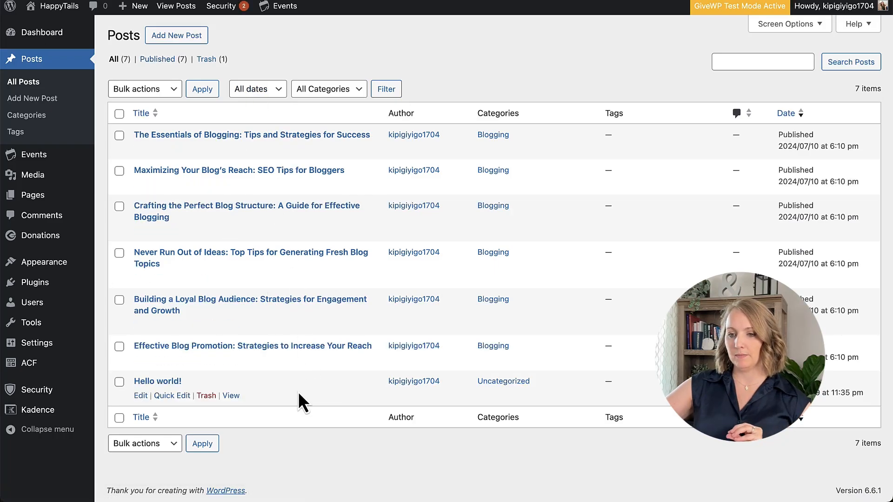
pyautogui.click(37, 117)
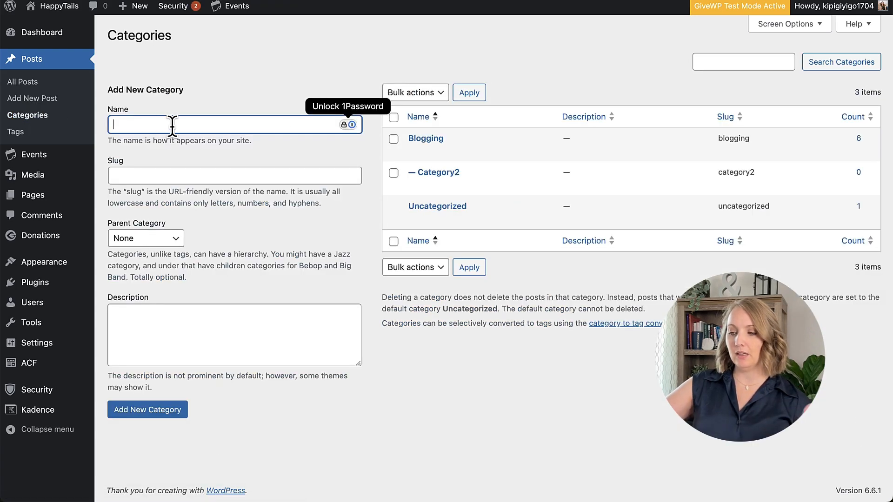
pyautogui.click(16, 133)
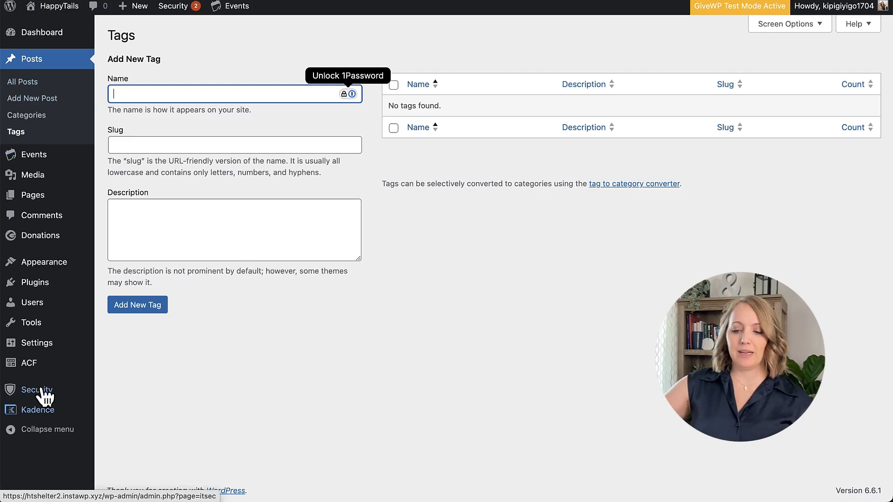
# - Start a new custom post type in ACF
pyautogui.click(37, 367)
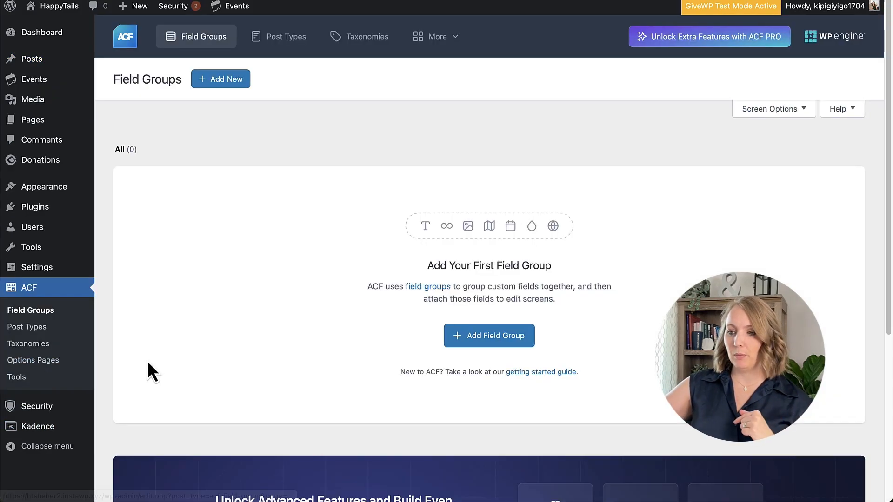
pyautogui.click(273, 43)
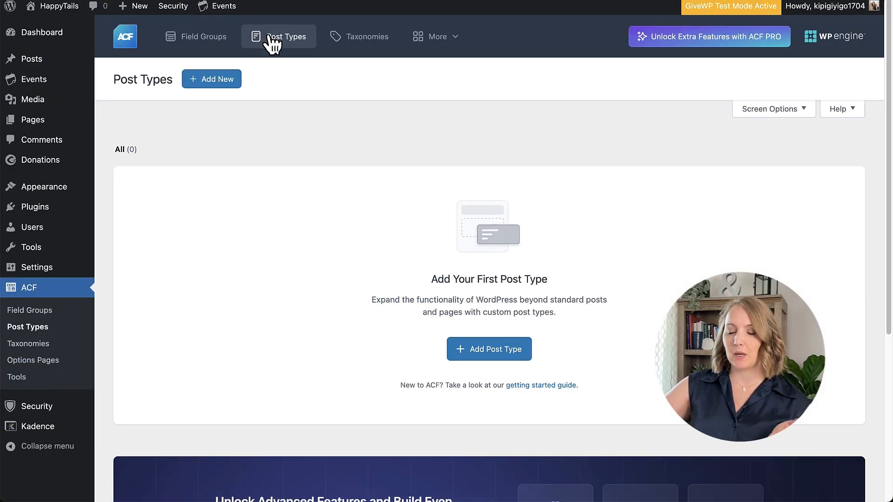
pyautogui.click(205, 82)
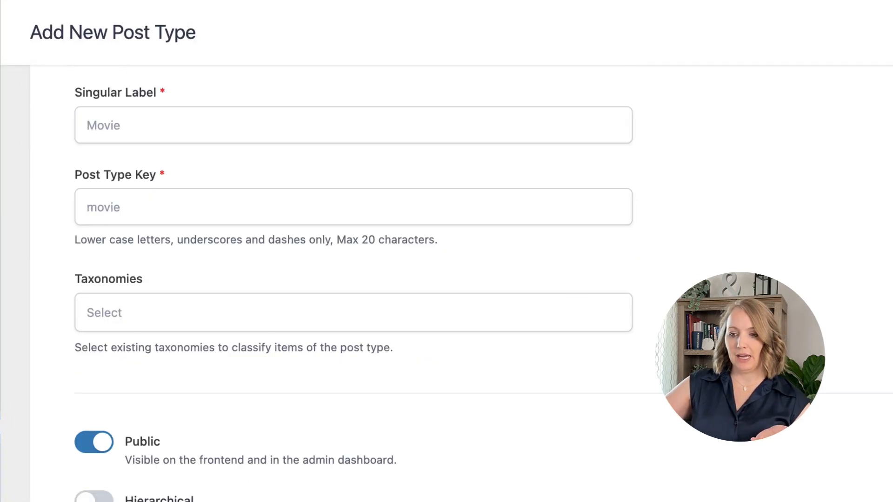
# - Give the new post type the plural label Pets and the singular label Pet, with pet as its key
pyautogui.scroll(5, 131, 126)
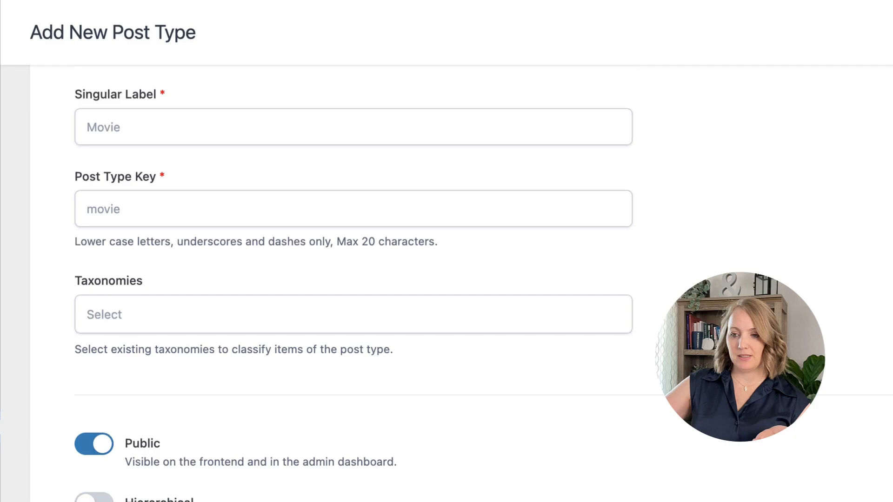
pyautogui.scroll(-2, 131, 126)
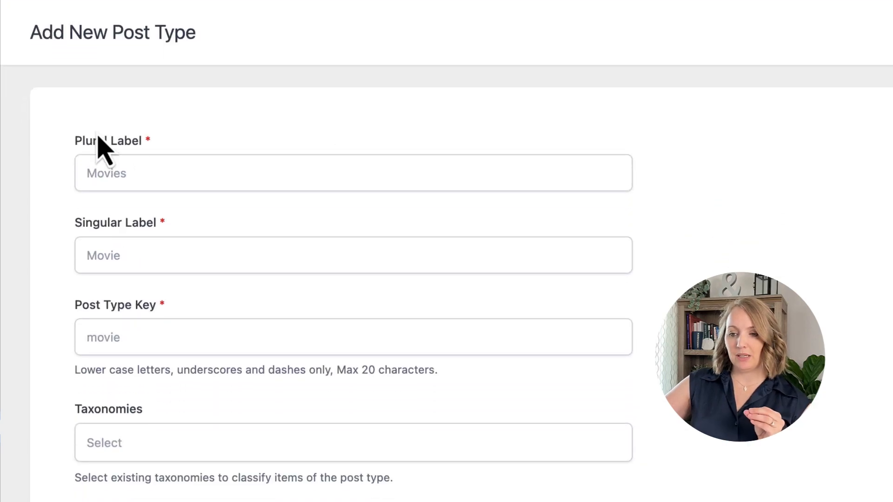
pyautogui.click(133, 175)
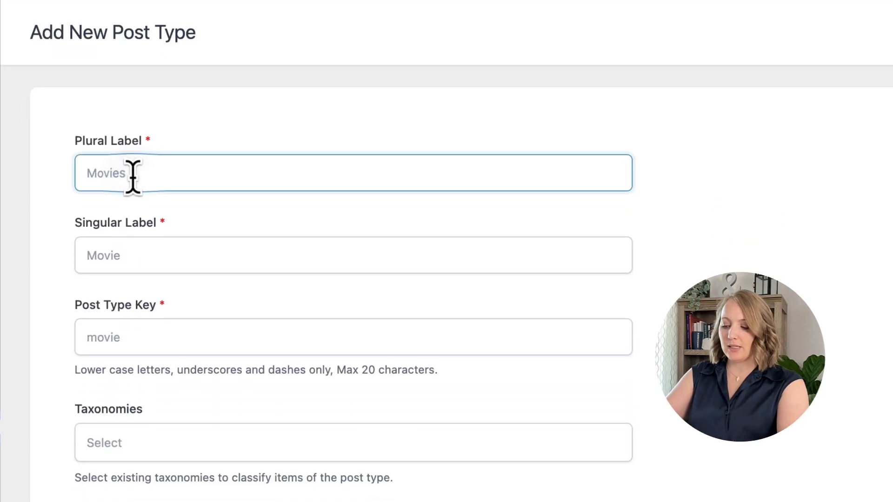
pyautogui.write('Pets')
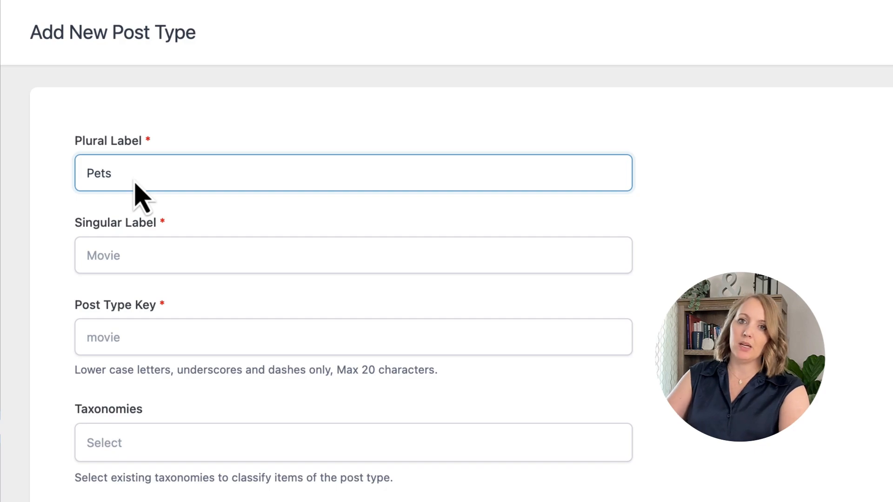
pyautogui.press('Tab')
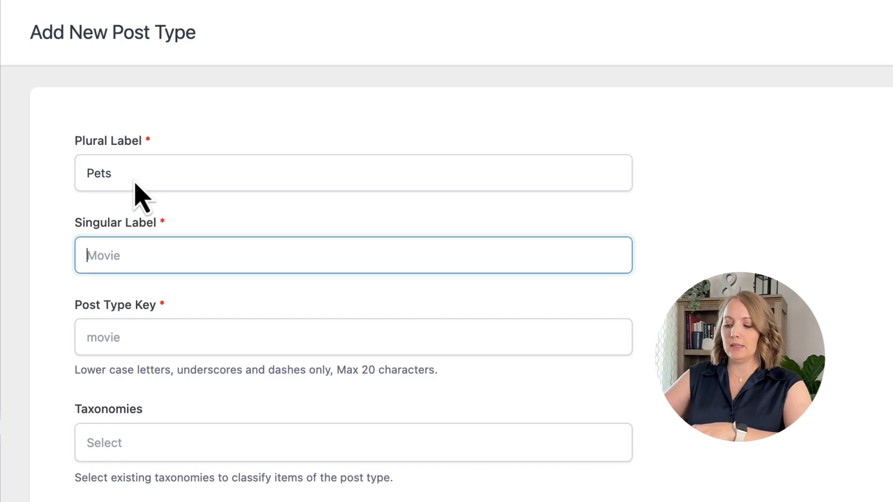
pyautogui.write('Pet')
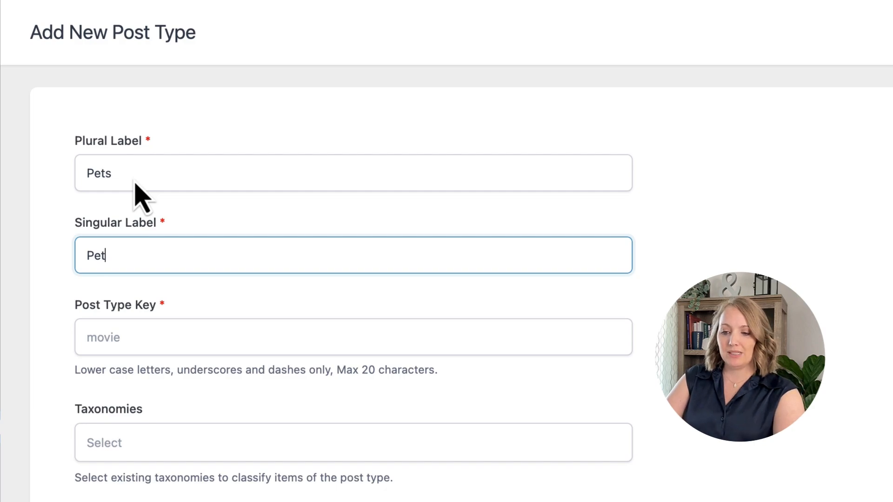
pyautogui.press('Tab')
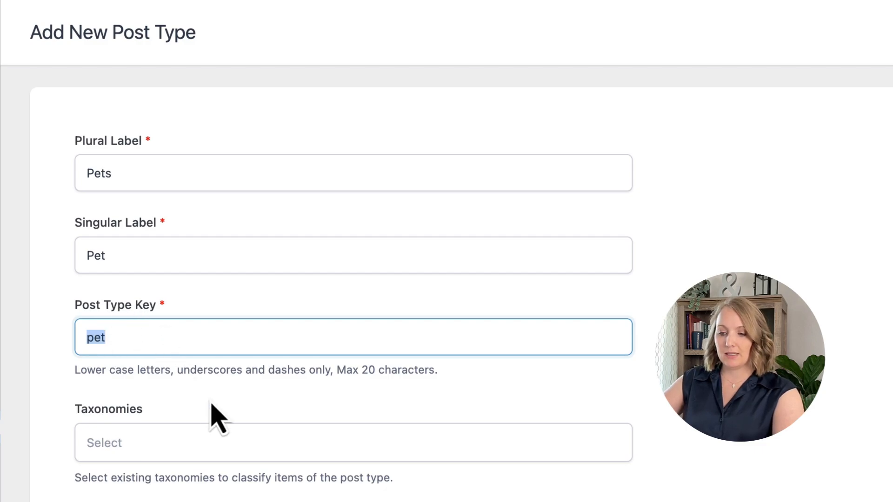
# - Review the taxonomies available for the Pets post type and read the description of its Hierarchical setting
pyautogui.scroll(-2, 209, 414)
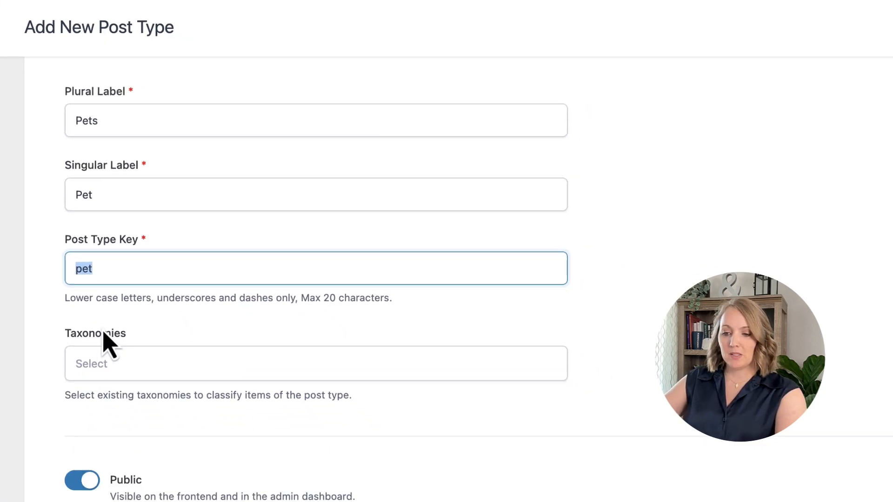
pyautogui.click(135, 411)
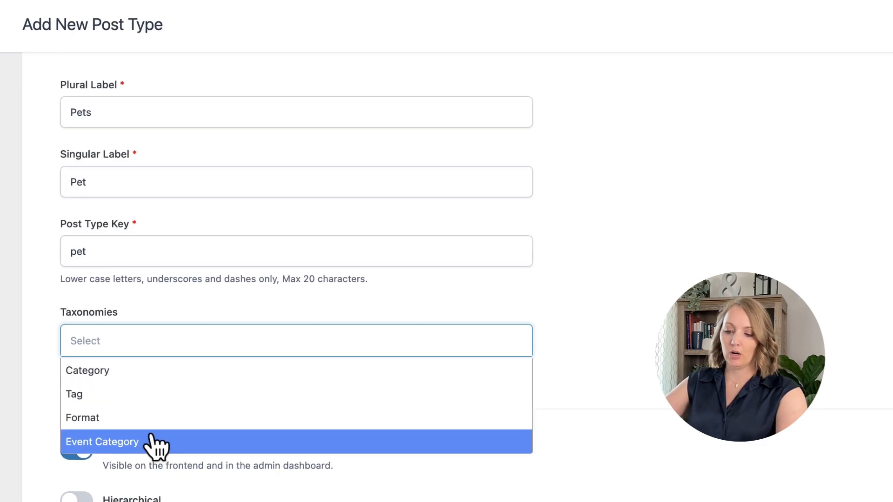
pyautogui.moveTo(8, 82)
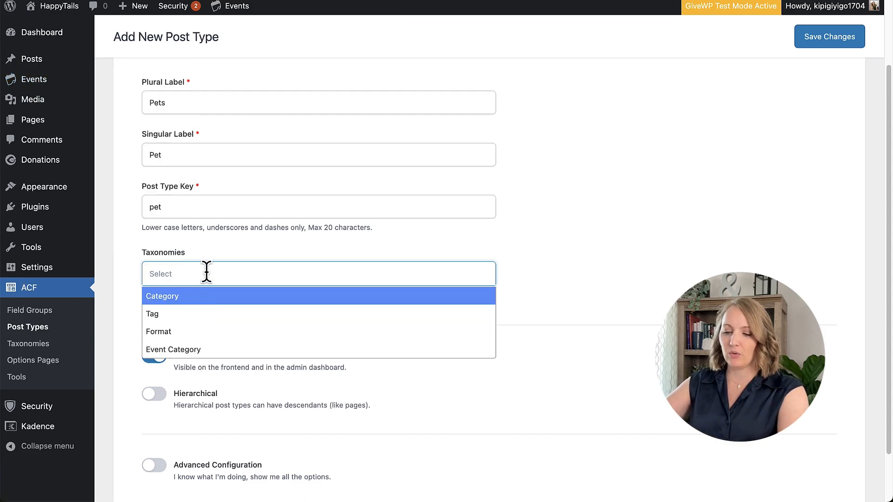
pyautogui.click(264, 250)
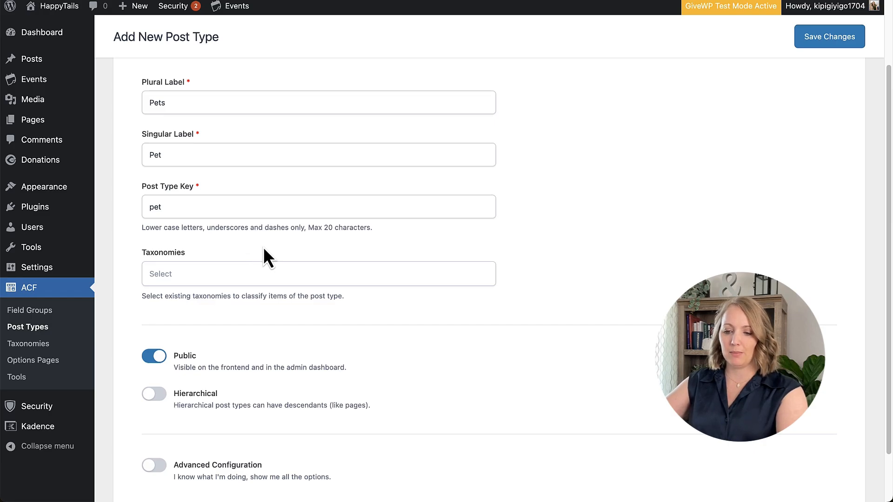
pyautogui.scroll(-1, 264, 249)
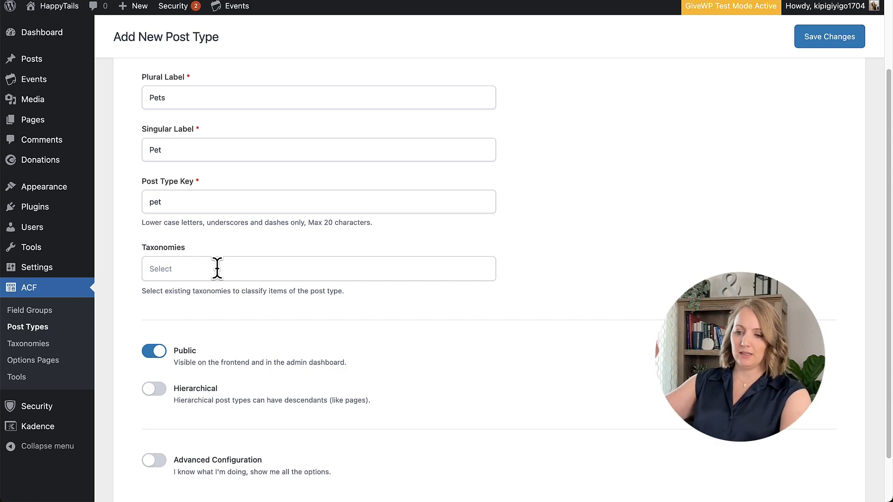
pyautogui.scroll(-5, 224, 284)
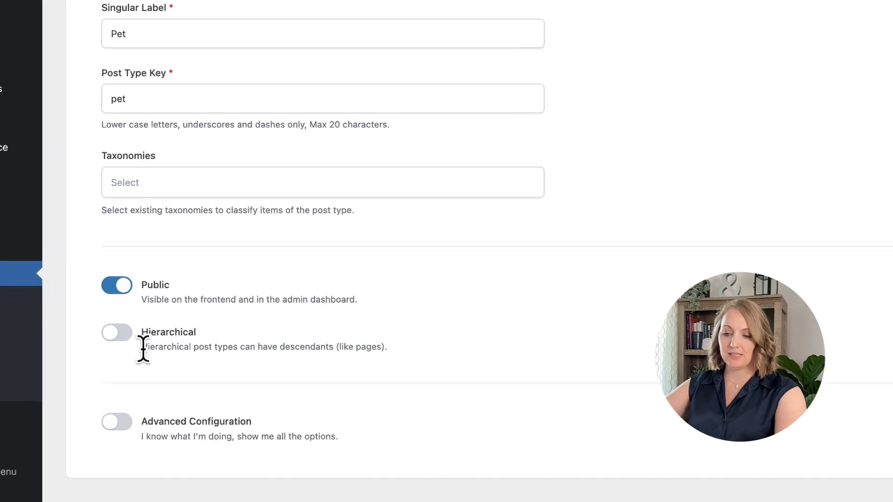
pyautogui.moveTo(174, 347); pyautogui.dragTo(414, 365)
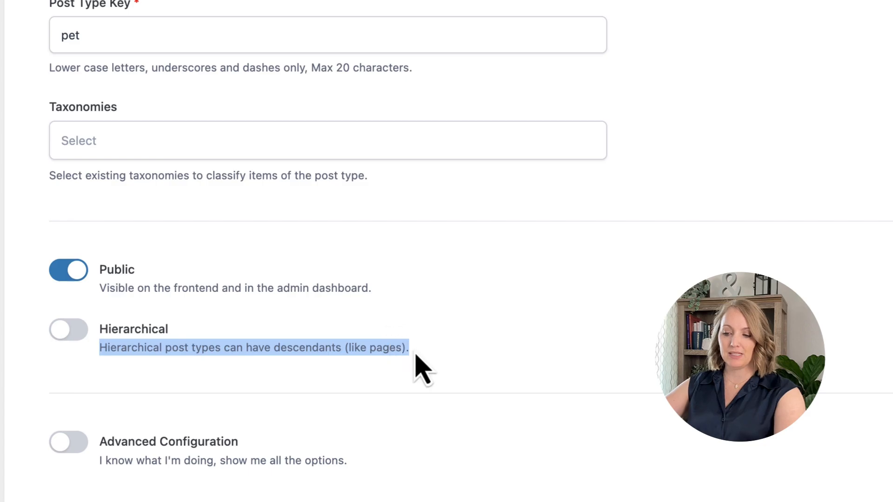
pyautogui.click(415, 365)
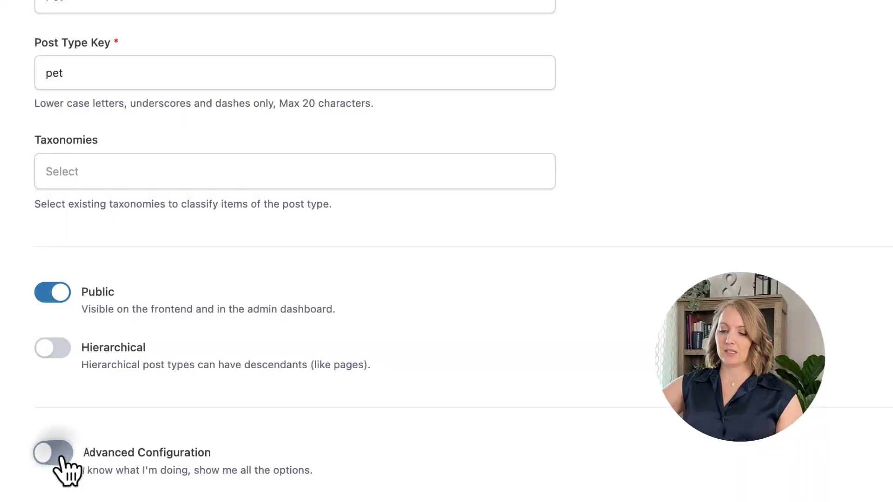
# - Turn on Advanced Configuration for the Pets post type and add Excerpt to its supported editor features
pyautogui.click(61, 457)
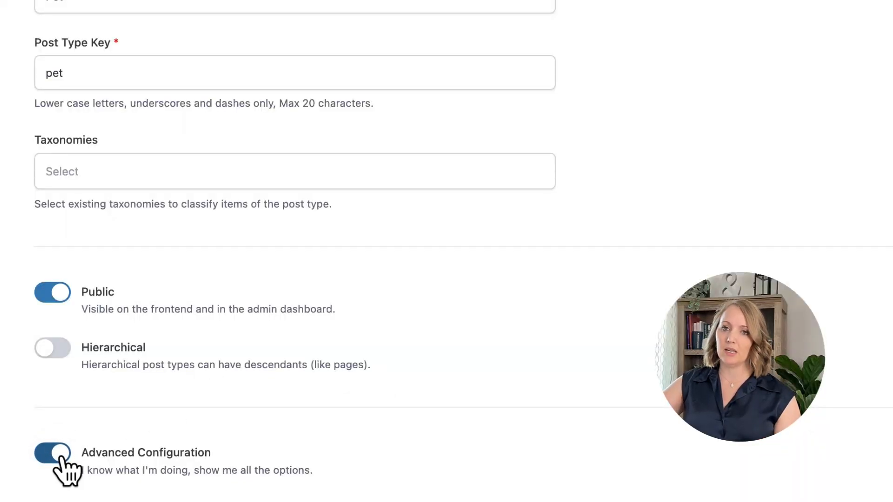
pyautogui.scroll(-1, 378, 389)
pyautogui.scroll(-10, 377, 389)
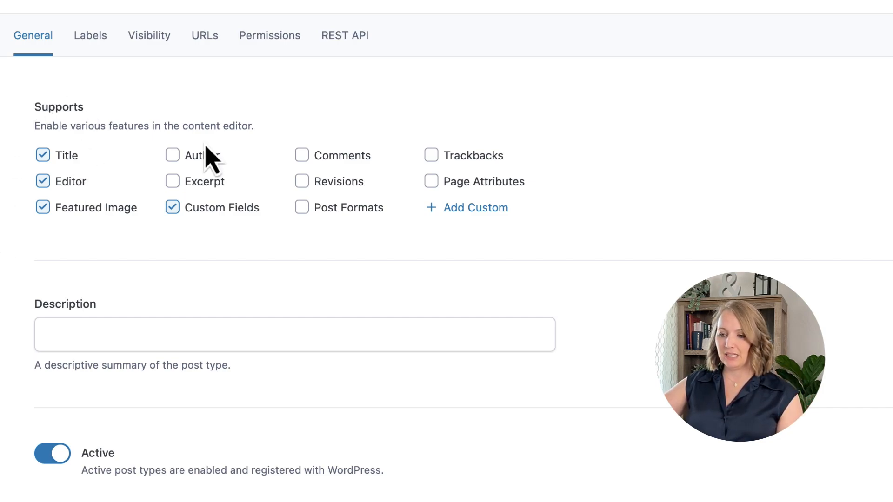
pyautogui.click(172, 181)
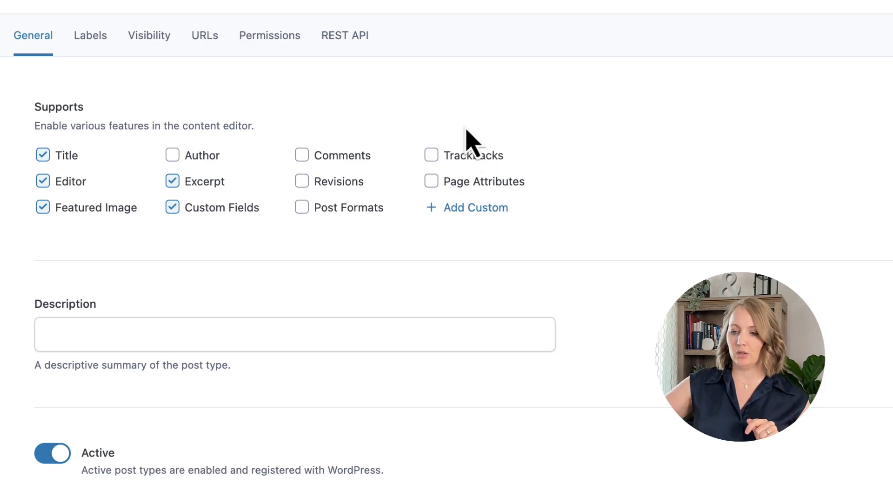
# - Enter "Pets available for adoption" as the description of the Pets post type
pyautogui.click(112, 327)
pyautogui.write('Av')
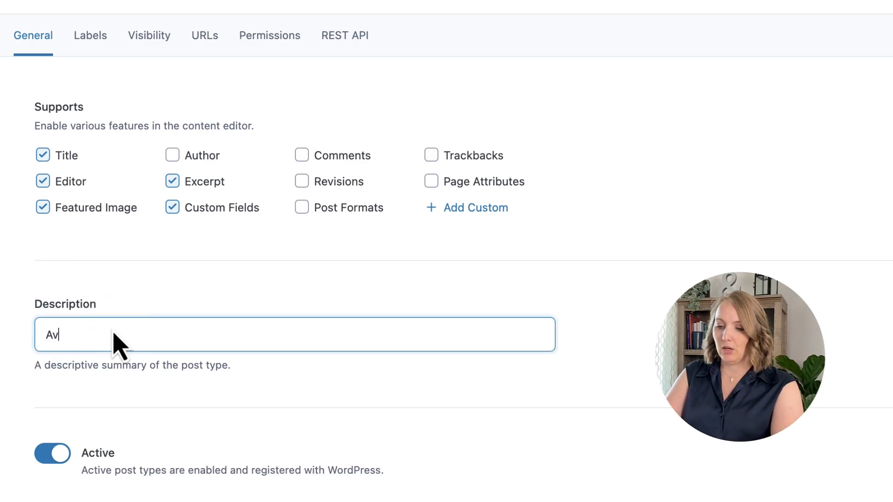
pyautogui.write('ailable pet')
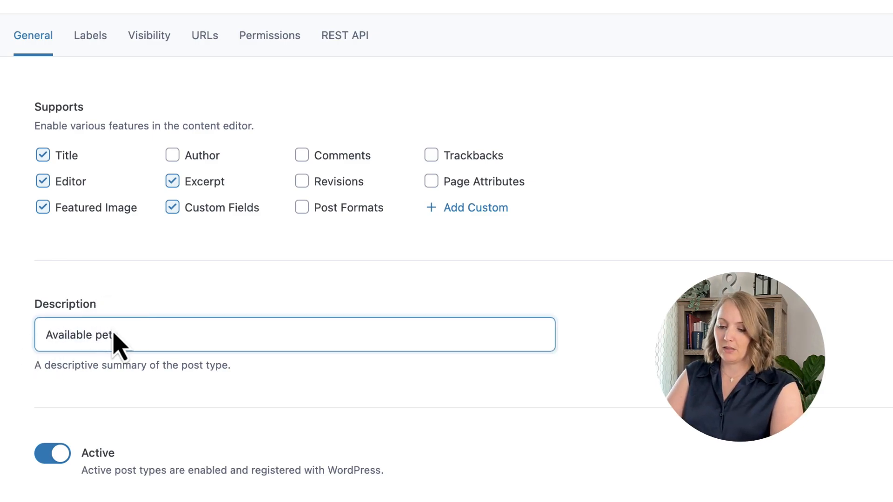
pyautogui.press('super+a')
pyautogui.write('P')
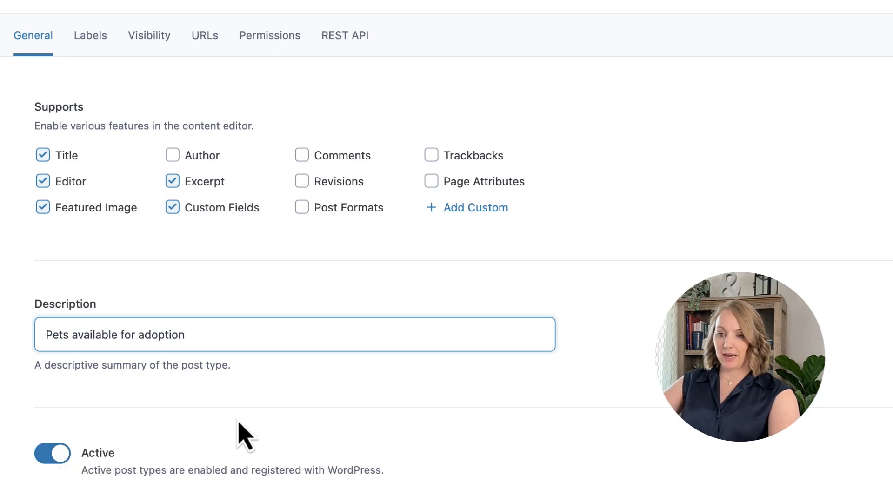
# - Review the labels generated for the Pets post type, from Menu Name down to the featured image labels
pyautogui.click(92, 44)
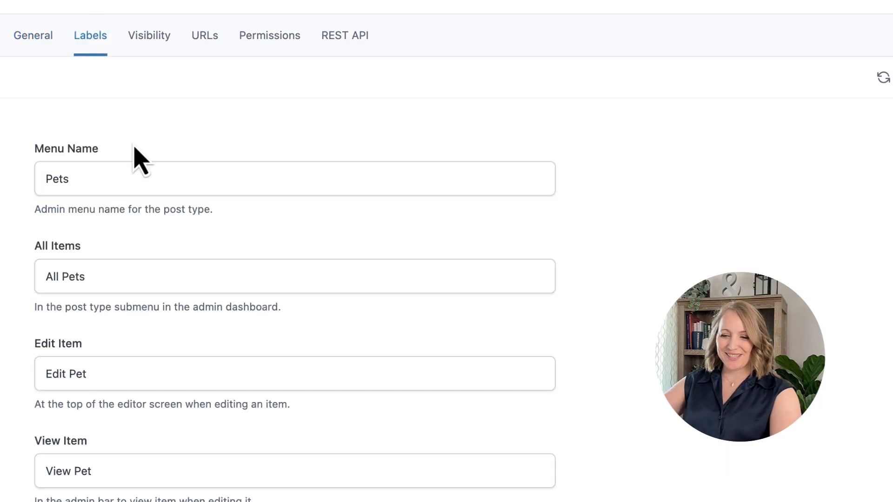
pyautogui.scroll(-3, 134, 151)
pyautogui.scroll(-15, 218, 149)
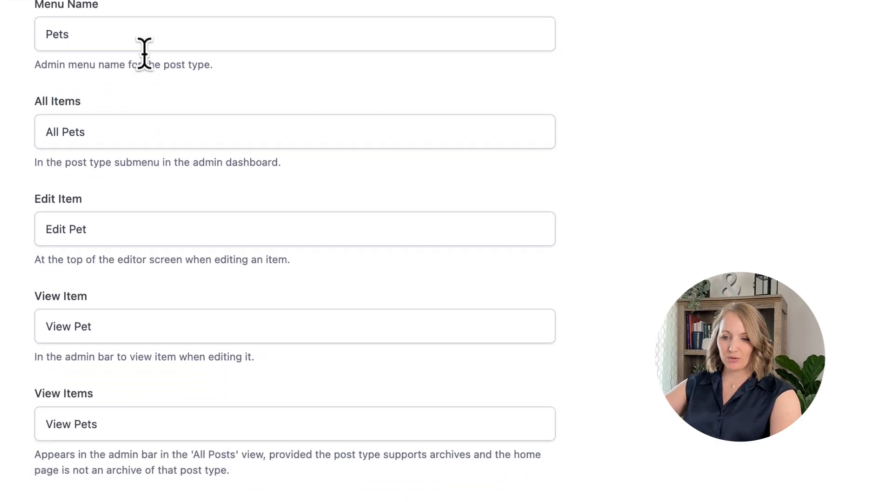
pyautogui.scroll(-20, 231, 182)
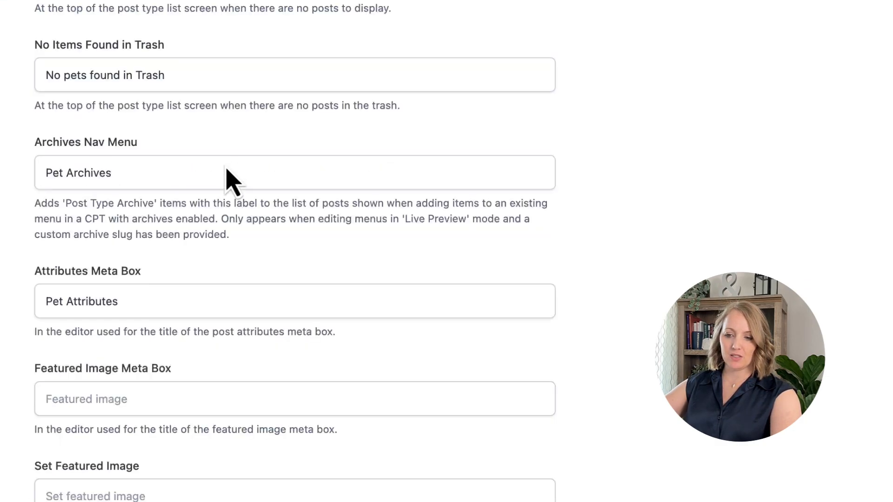
pyautogui.scroll(18, 231, 182)
pyautogui.scroll(20, 228, 180)
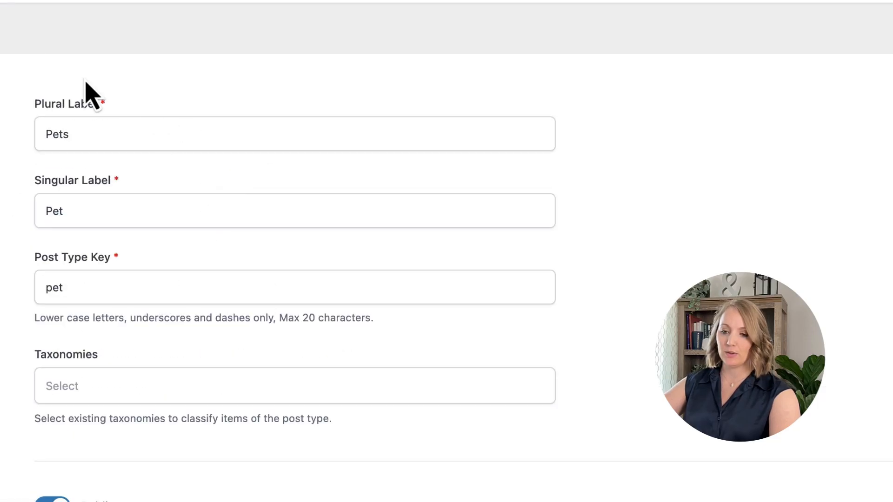
pyautogui.scroll(-15, 263, 384)
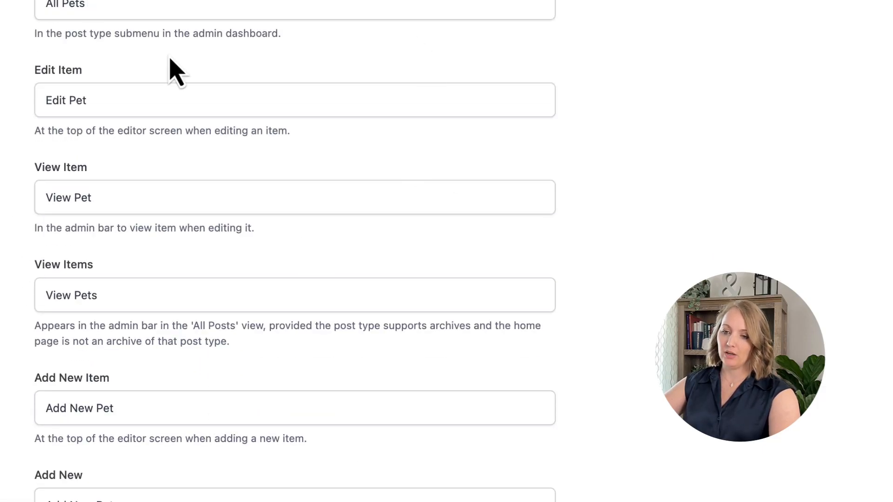
pyautogui.scroll(7, 333, 142)
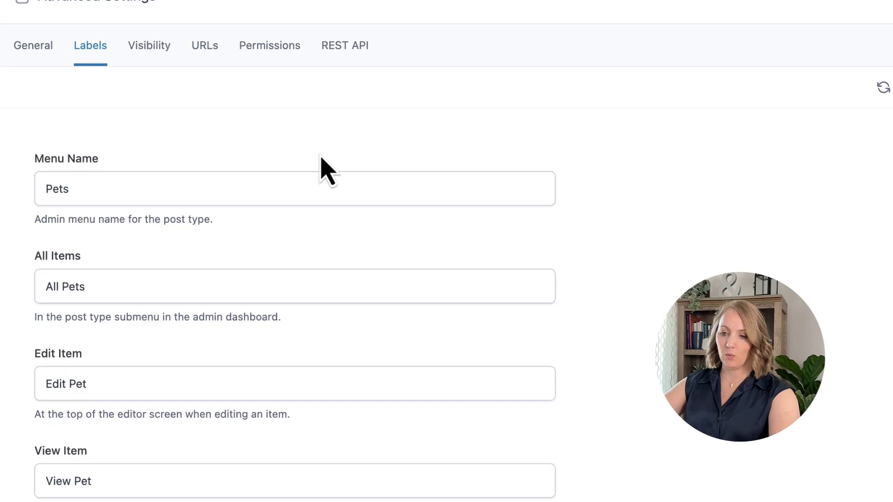
# - Set the admin menu position of the Pets post type to 4 in its visibility settings
pyautogui.click(149, 61)
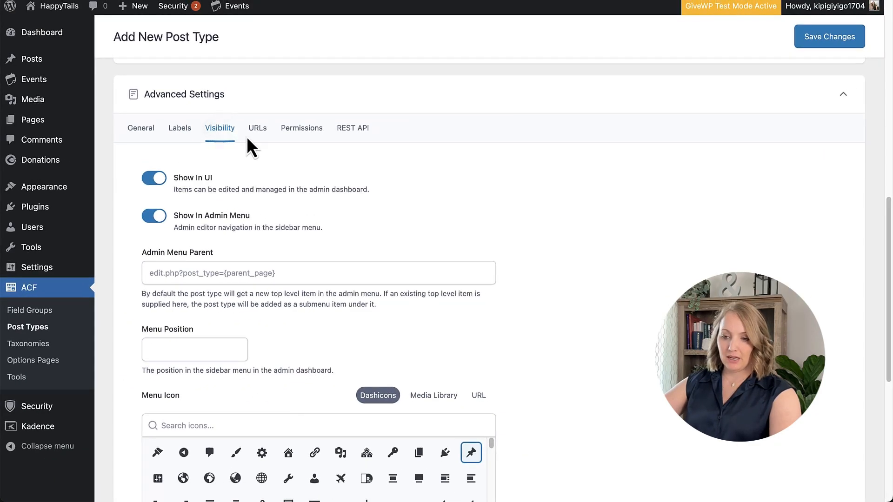
pyautogui.scroll(-2, 235, 208)
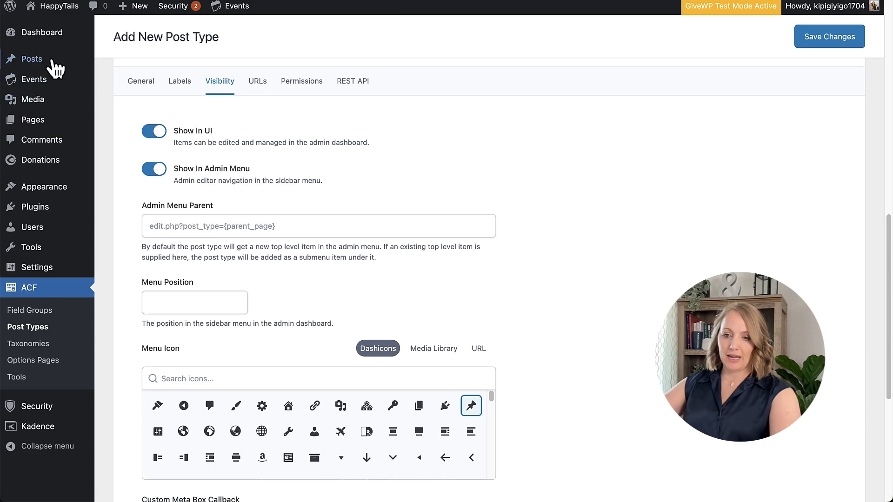
pyautogui.moveTo(51, 180)
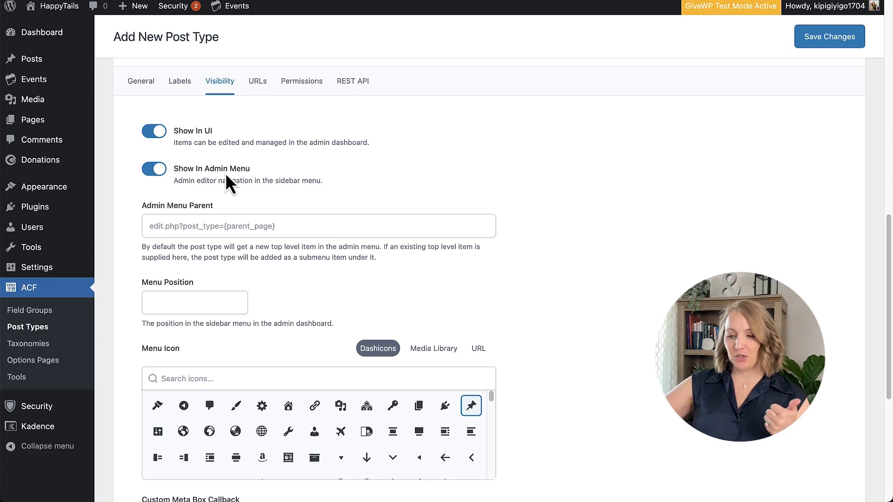
pyautogui.scroll(-3, 242, 246)
pyautogui.click(190, 186)
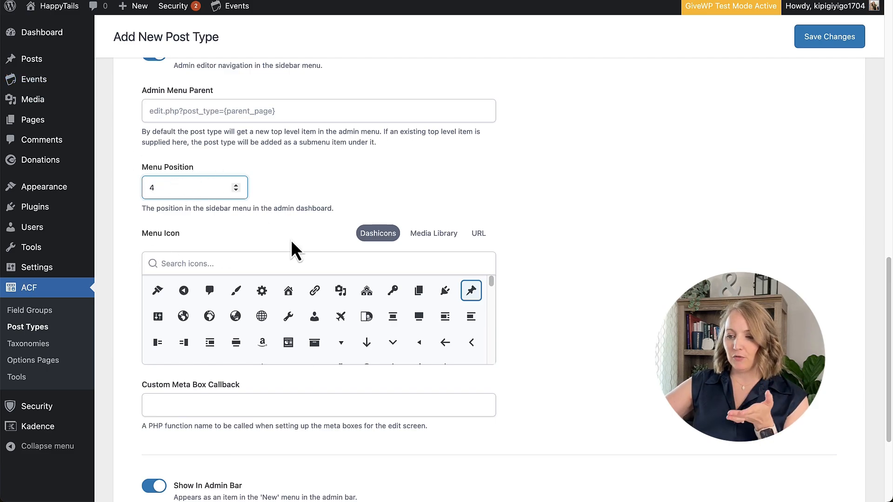
# - Search the Dashicons for paw and pet, and choose the paw print as the Pets menu icon
pyautogui.scroll(-2, 381, 249)
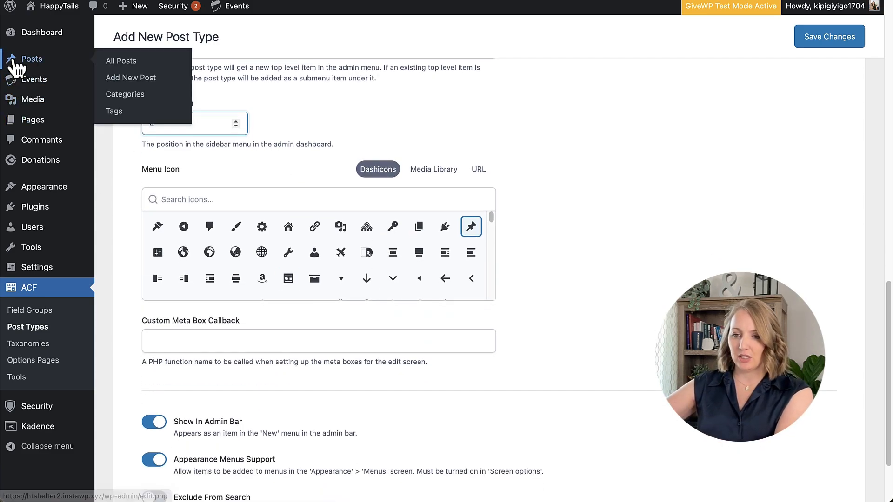
pyautogui.click(283, 200)
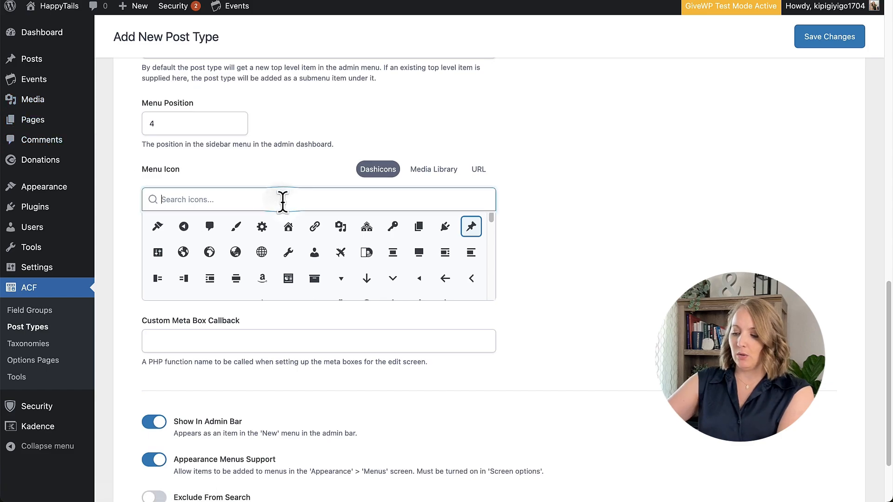
pyautogui.write('paw')
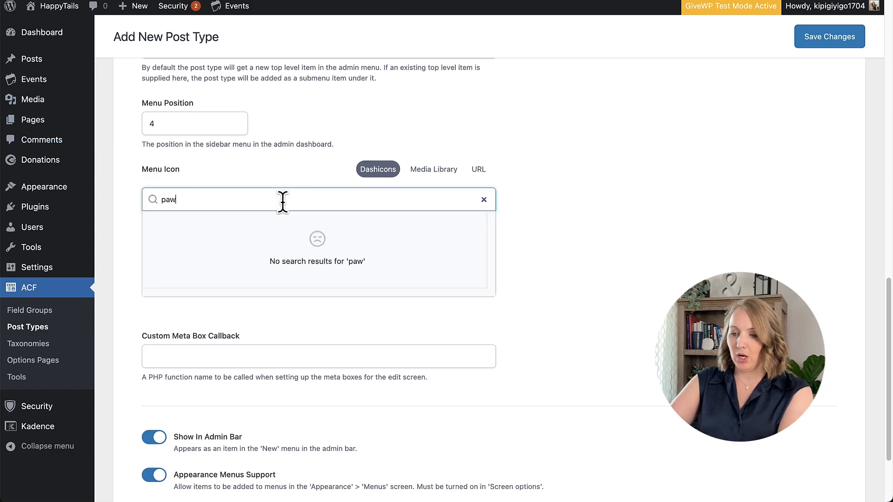
pyautogui.press('BackSpace')
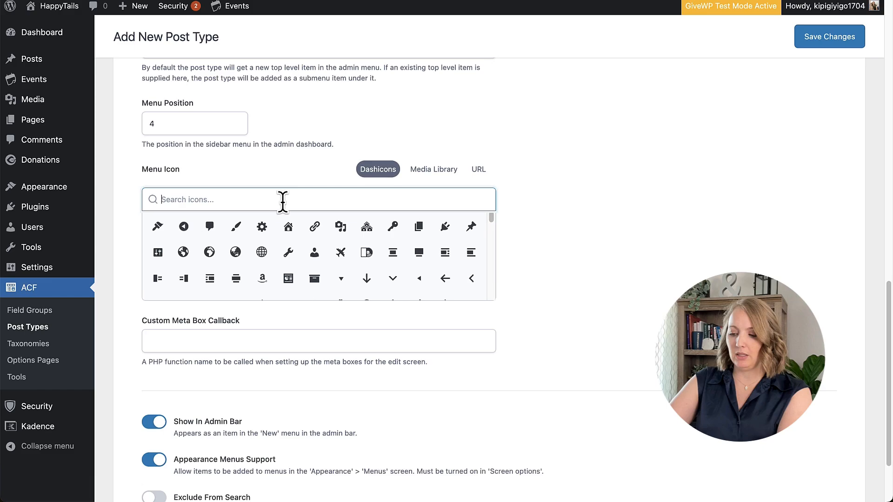
pyautogui.write('pet')
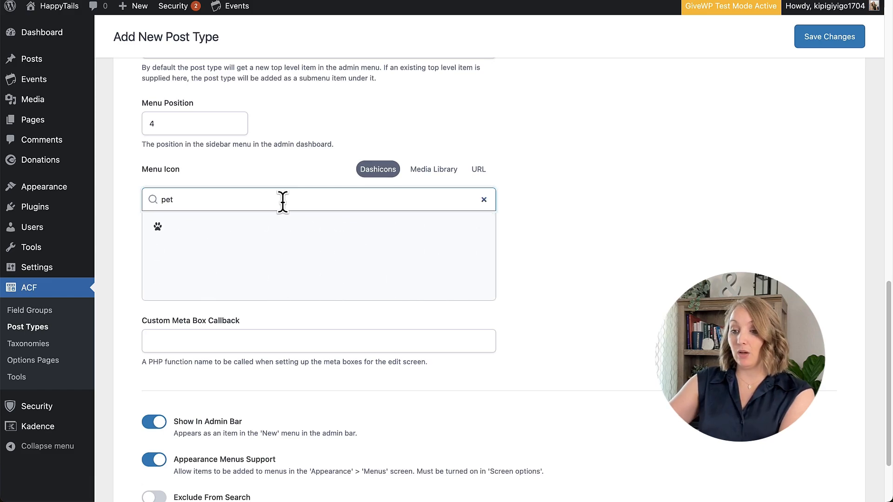
pyautogui.click(158, 227)
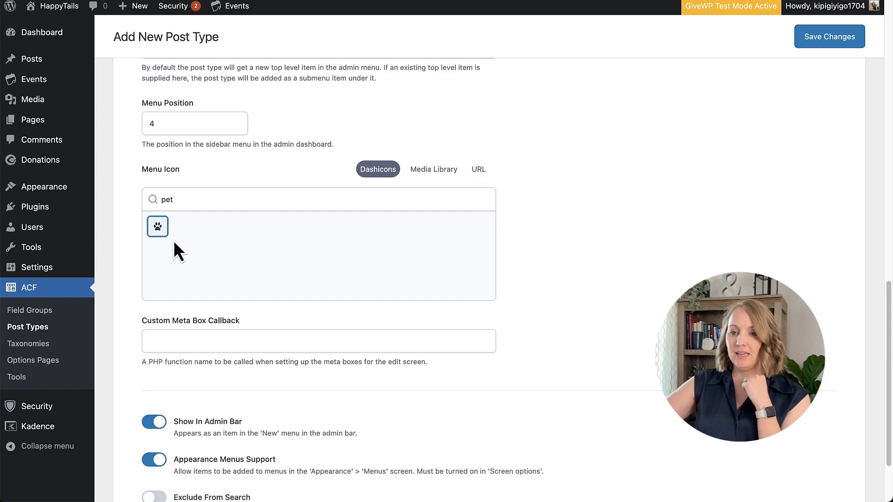
pyautogui.moveTo(14, 110)
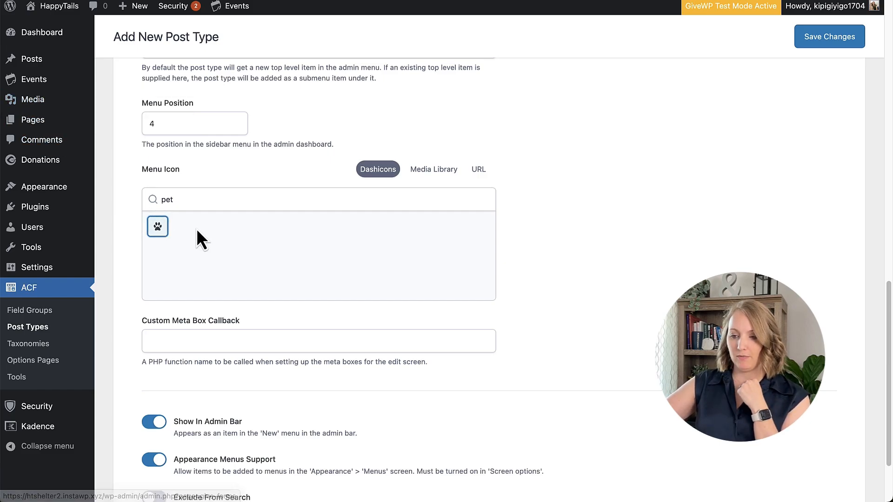
pyautogui.scroll(-2, 257, 317)
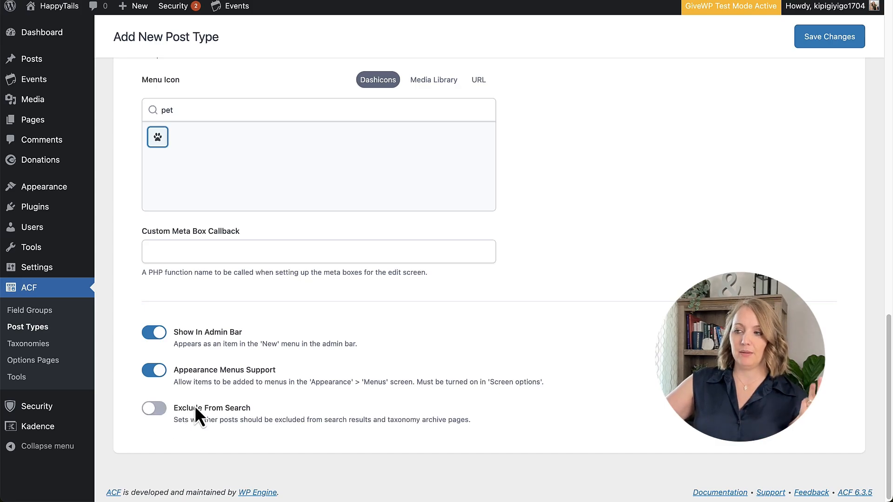
# - Turn on the archive in the URL settings of the Pets post type and give it the slug pets
pyautogui.scroll(6, 470, 396)
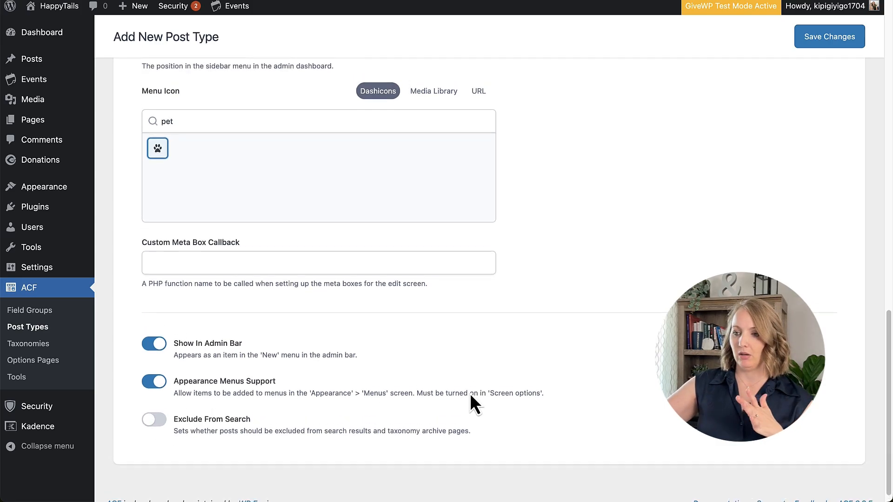
pyautogui.scroll(4, 469, 397)
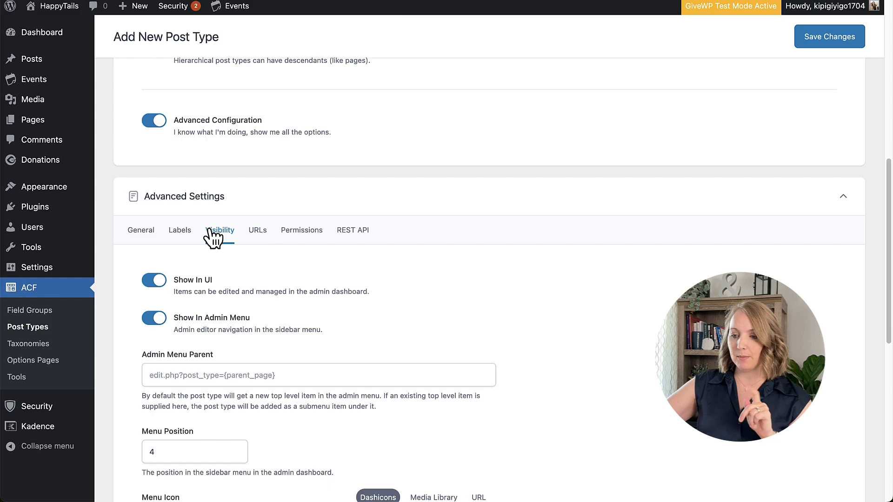
pyautogui.click(259, 233)
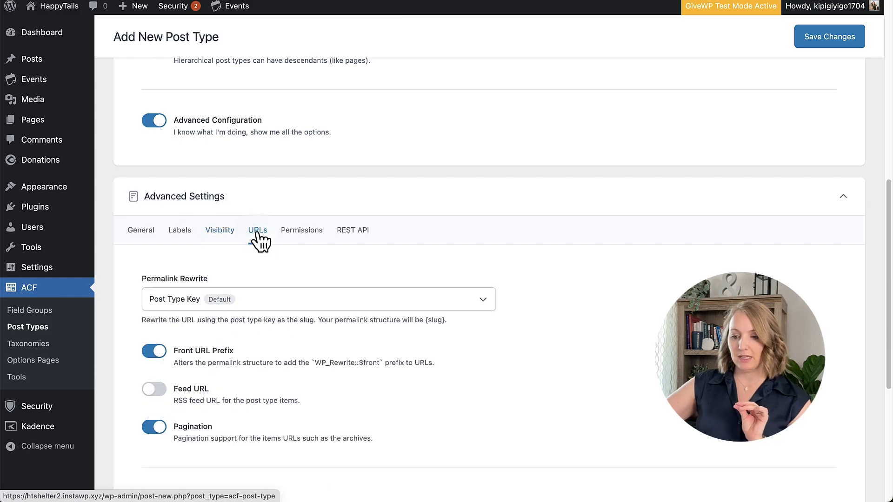
pyautogui.scroll(-2, 255, 445)
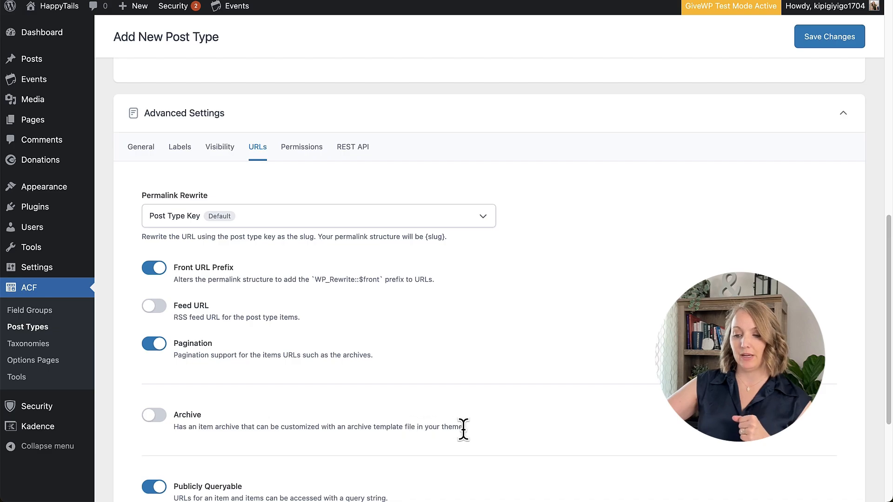
pyautogui.click(156, 414)
pyautogui.scroll(-2, 347, 407)
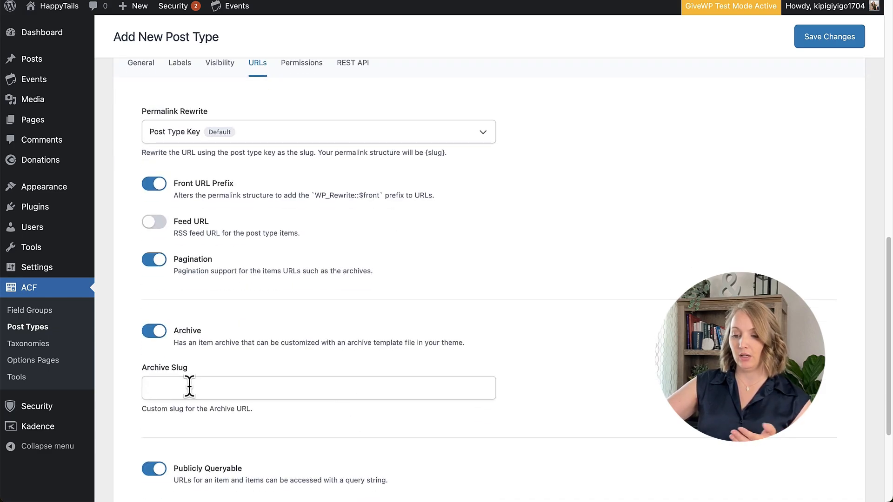
pyautogui.click(189, 387)
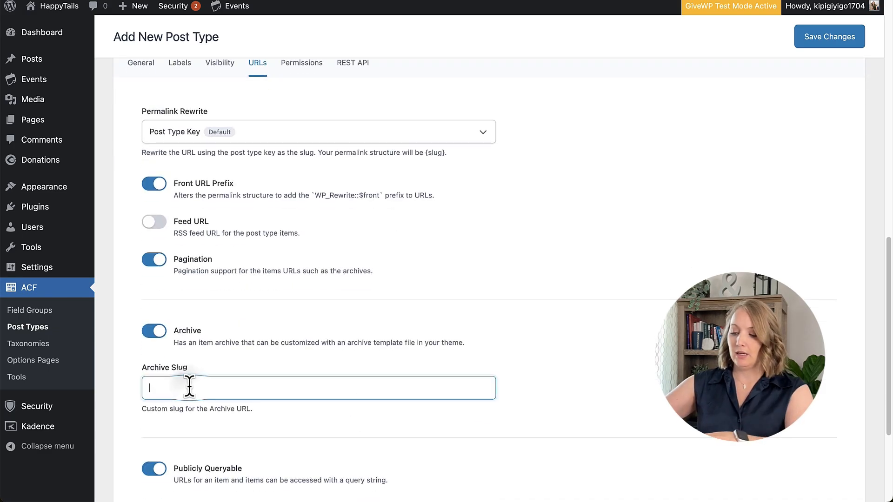
pyautogui.click(199, 350)
# - Review the remaining URL options, the permissions and the REST API settings of the Pets post type
pyautogui.scroll(-5, 200, 350)
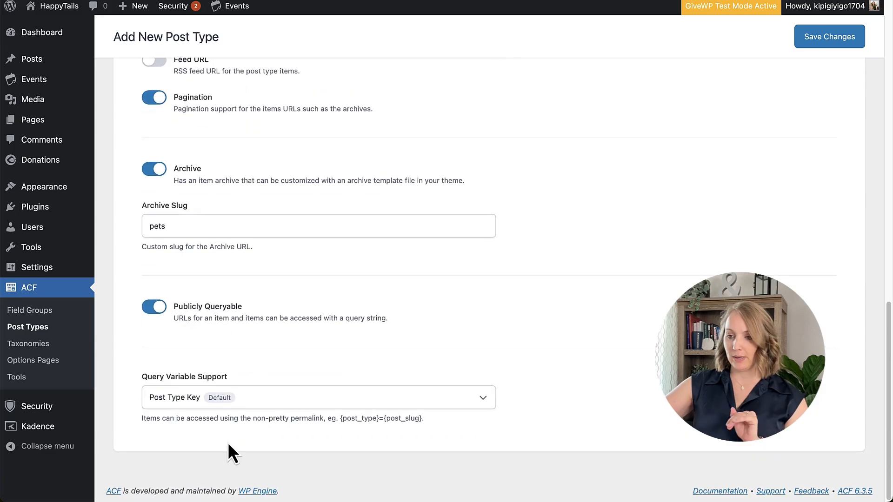
pyautogui.scroll(6, 229, 446)
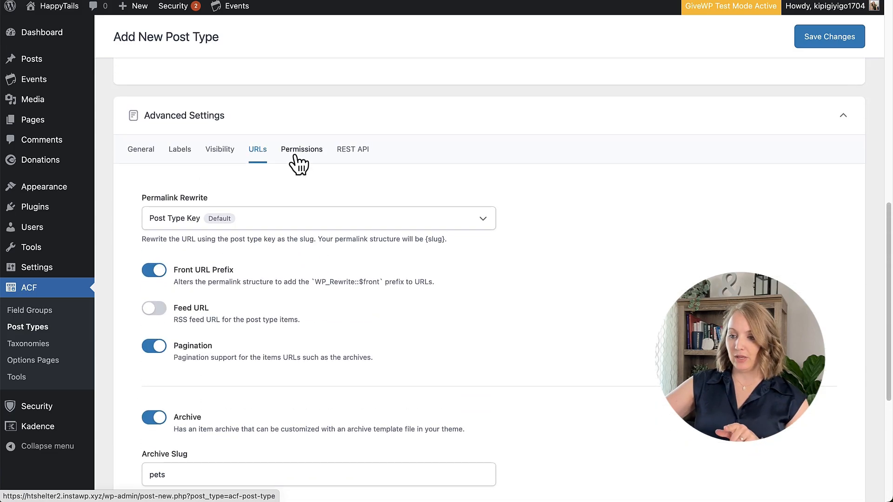
pyautogui.click(294, 155)
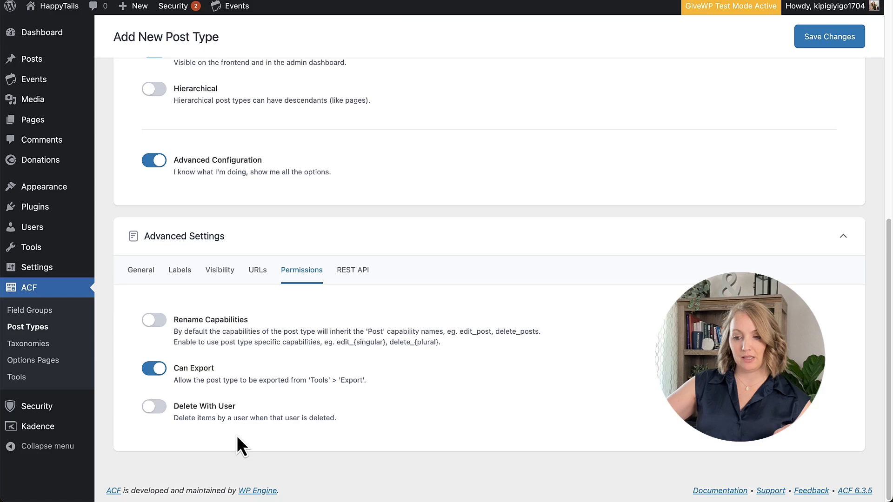
pyautogui.click(359, 269)
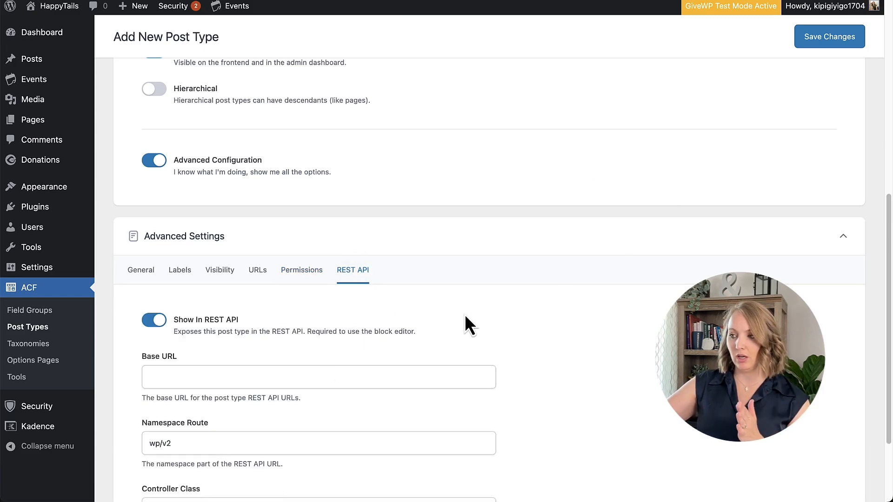
# - Save the Pets post type and open its list of all pets in the admin dashboard
pyautogui.scroll(10, 465, 314)
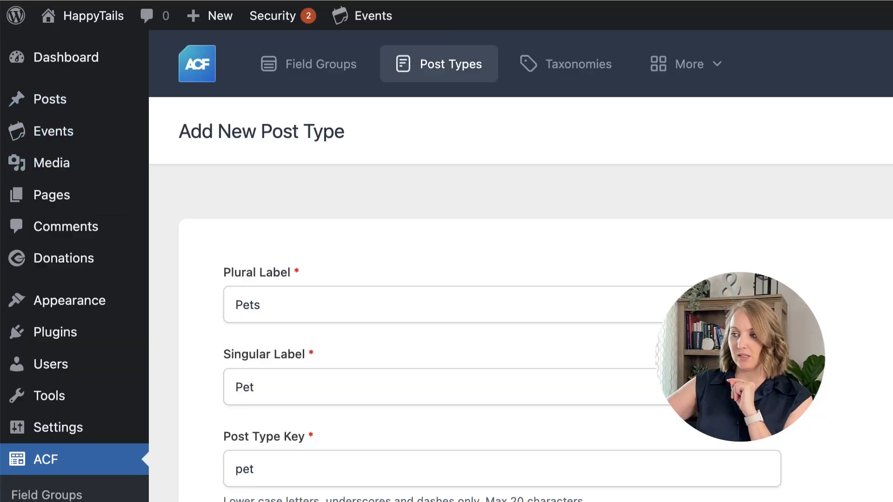
pyautogui.click(848, 86)
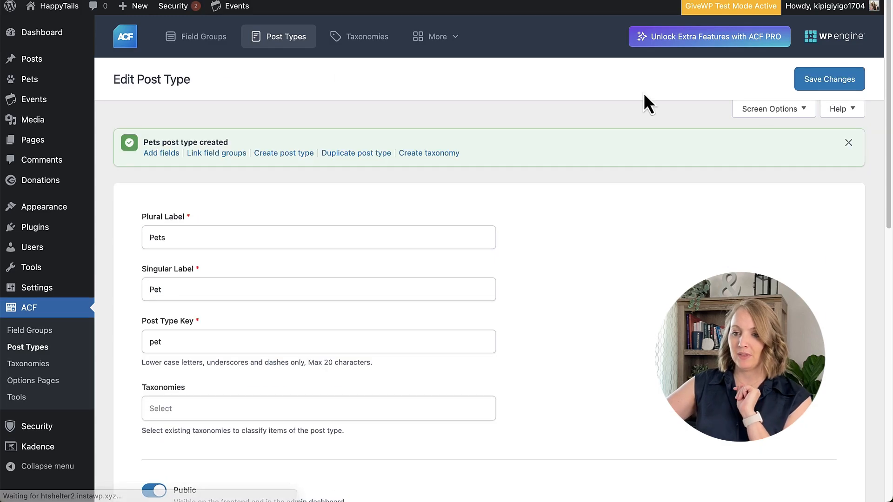
pyautogui.moveTo(34, 82)
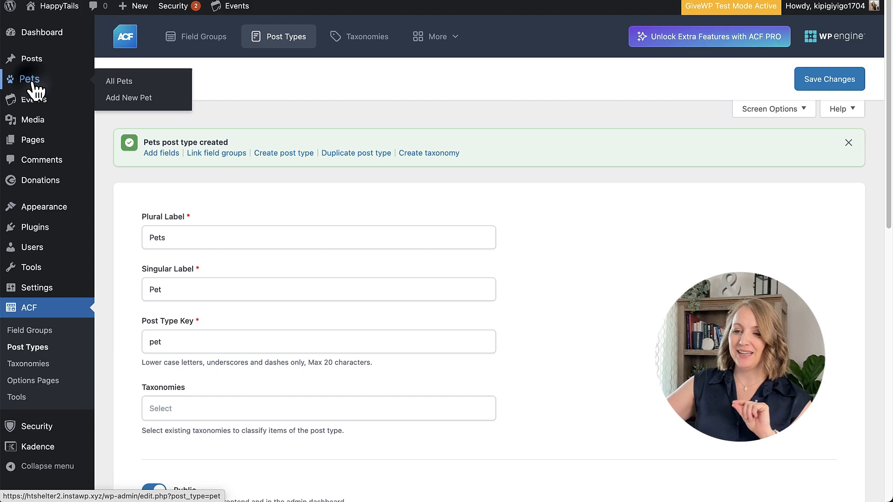
pyautogui.click(35, 86)
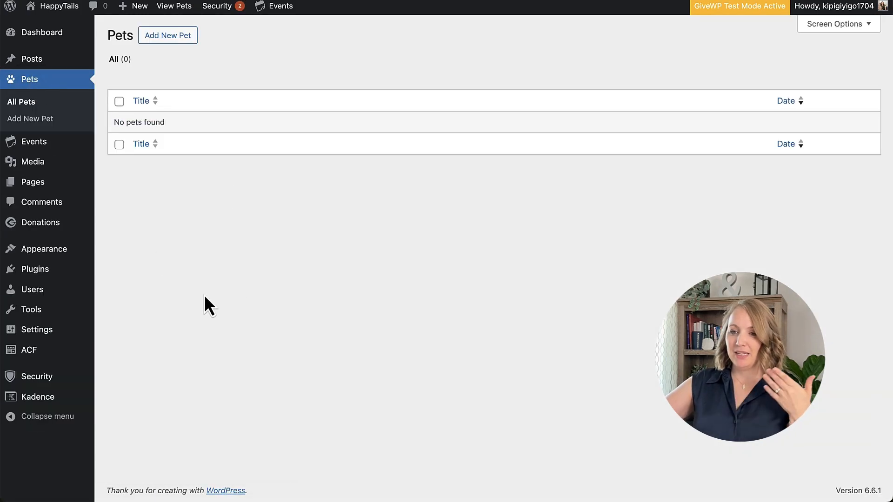
# - Add a new pet from the Pets list and title it Bingo
pyautogui.moveTo(60, 66)
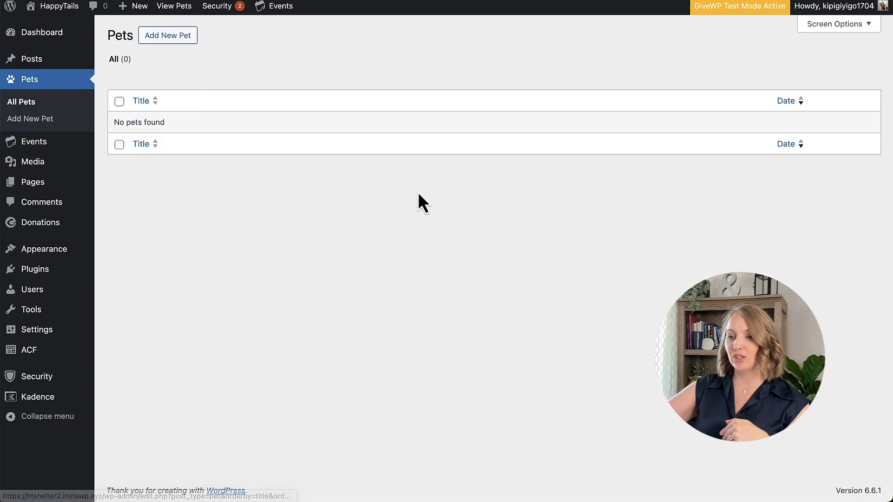
pyautogui.click(168, 41)
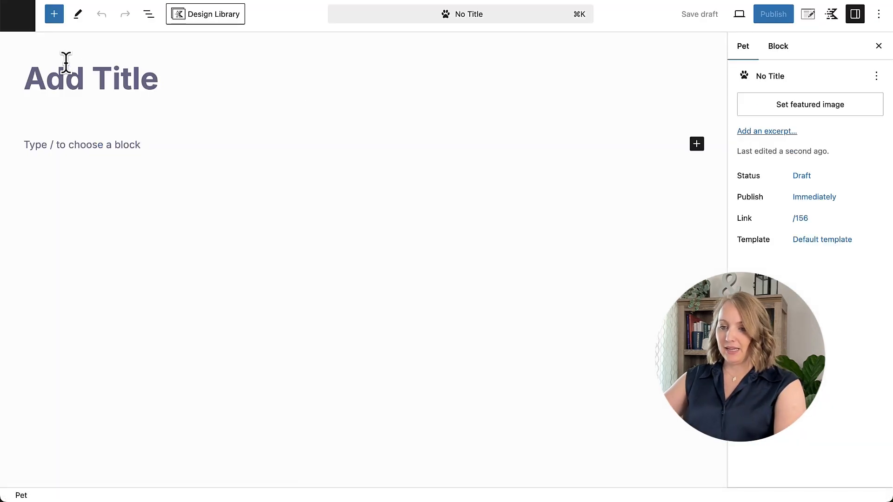
pyautogui.click(70, 85)
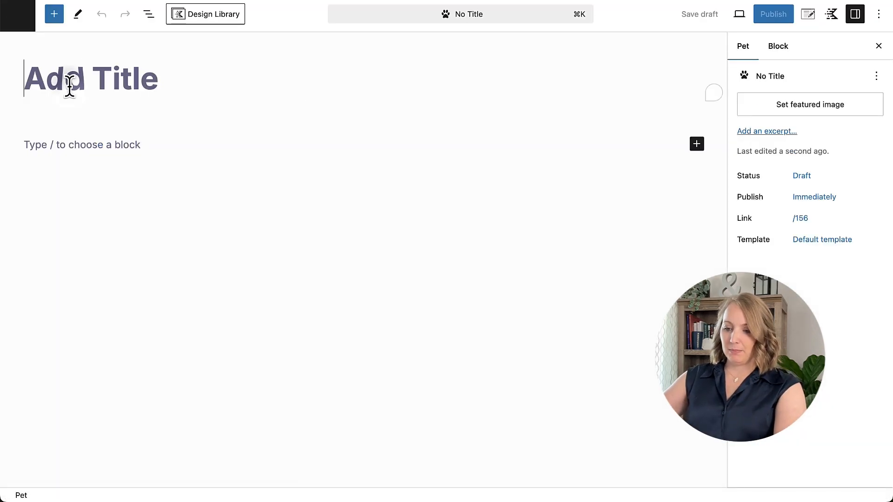
pyautogui.write('Bingo')
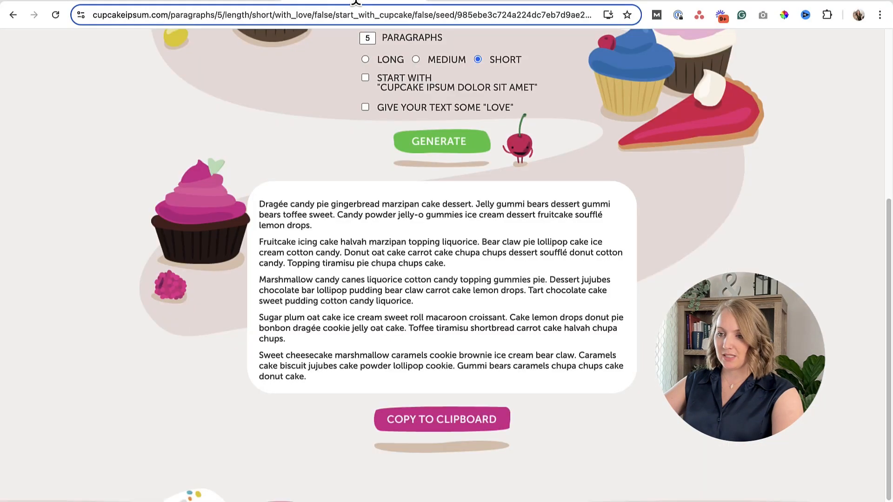
# - Generate fresh placeholder paragraphs on the Cupcake Ipsum site, copy them and paste them as Bingo's body text
pyautogui.scroll(6, 349, 145)
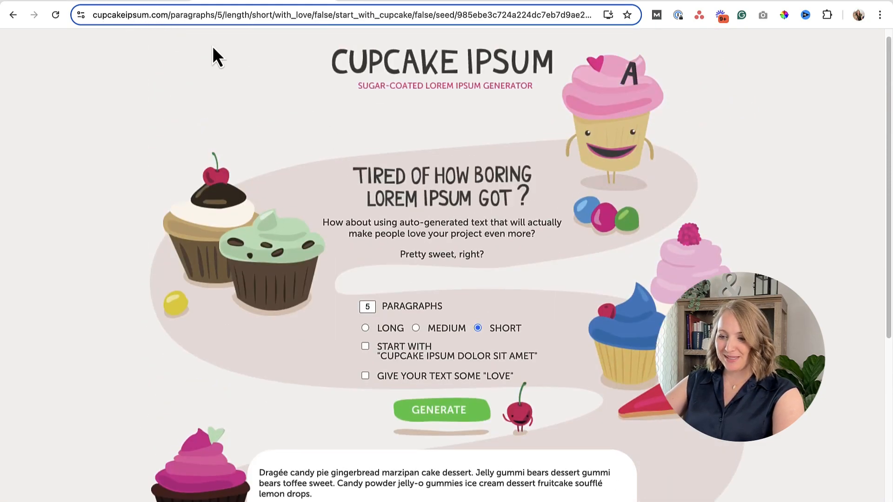
pyautogui.click(459, 413)
pyautogui.scroll(-5, 352, 418)
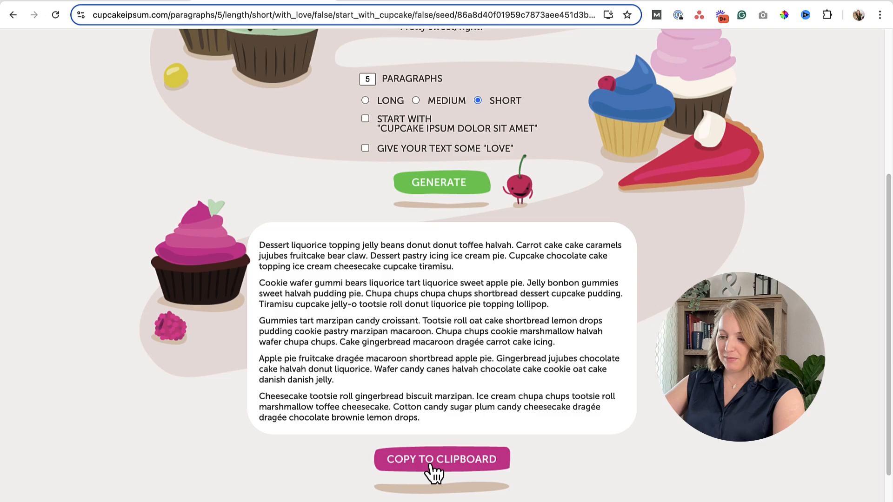
pyautogui.click(433, 472)
pyautogui.scroll(-1, 523, 90)
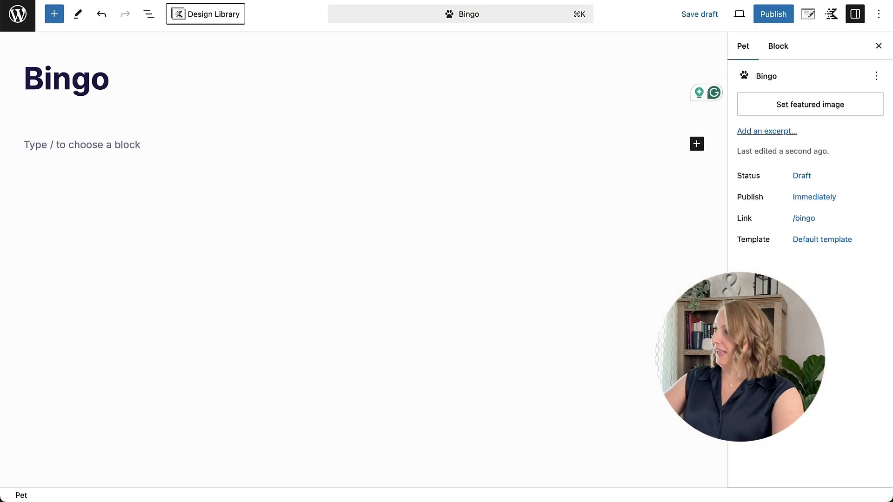
pyautogui.click(72, 145)
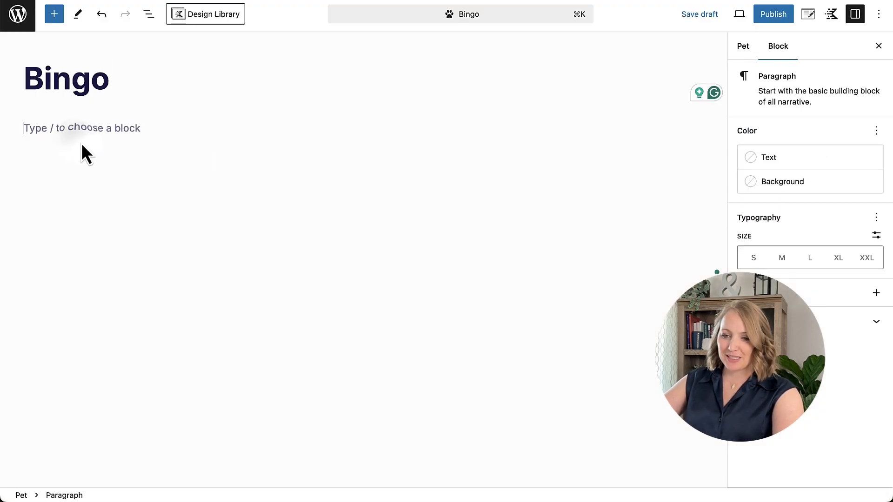
pyautogui.press('super+v')
# - Split the pasted text into five separate paragraph blocks, one per placeholder paragraph, and save the Bingo draft
pyautogui.click(23, 160)
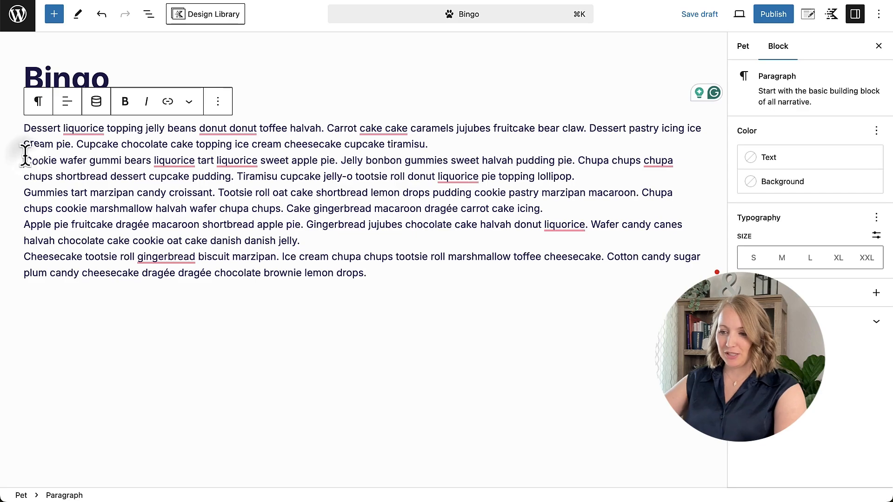
pyautogui.press('BackSpace')
pyautogui.press('Return')
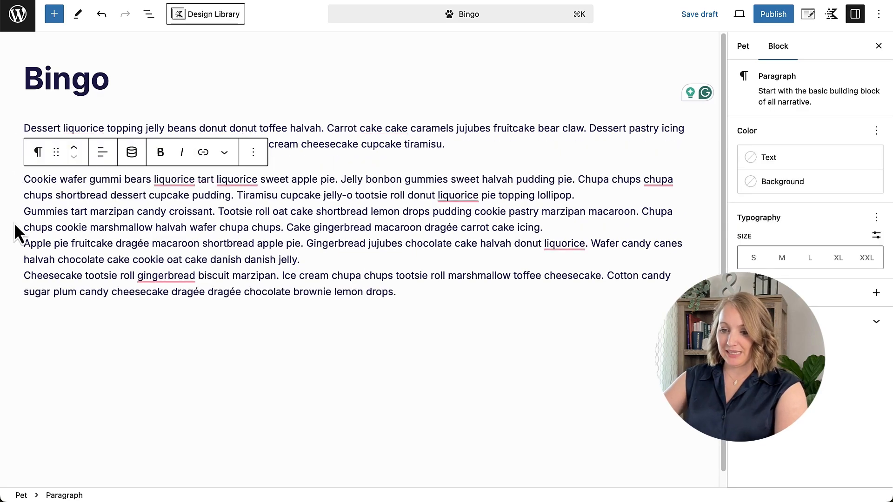
pyautogui.click(24, 219)
pyautogui.click(23, 216)
pyautogui.press('BackSpace')
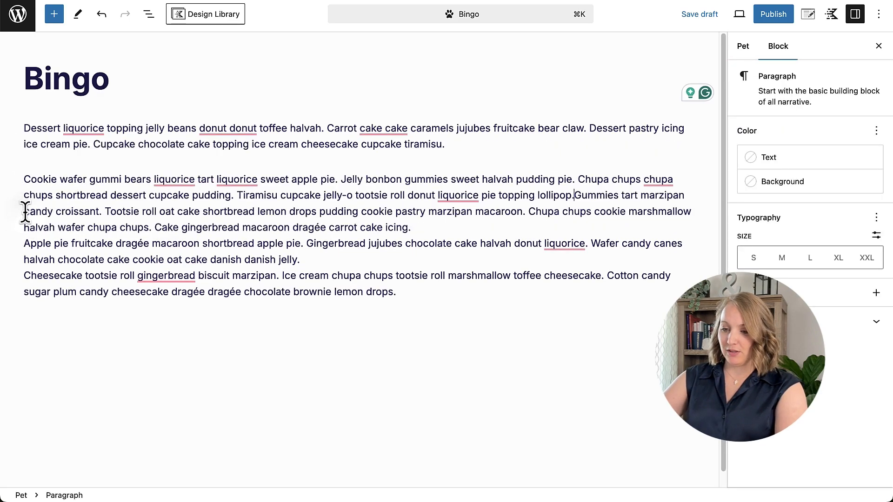
pyautogui.press('Return')
pyautogui.click(24, 263)
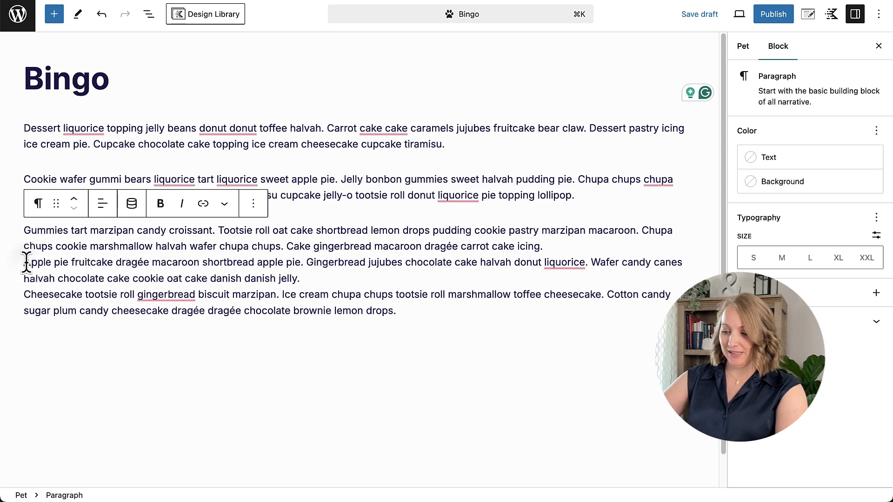
pyautogui.press('BackSpace')
pyautogui.press('Return')
pyautogui.click(24, 315)
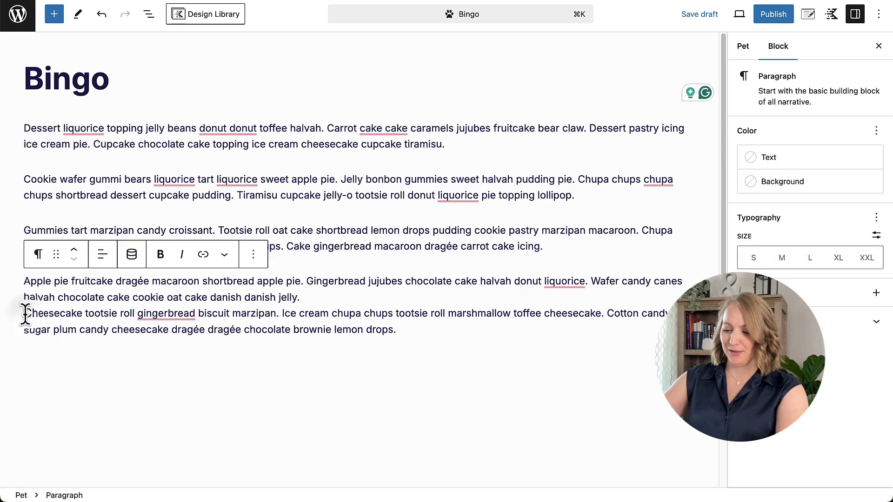
pyautogui.press('BackSpace')
pyautogui.press('Return')
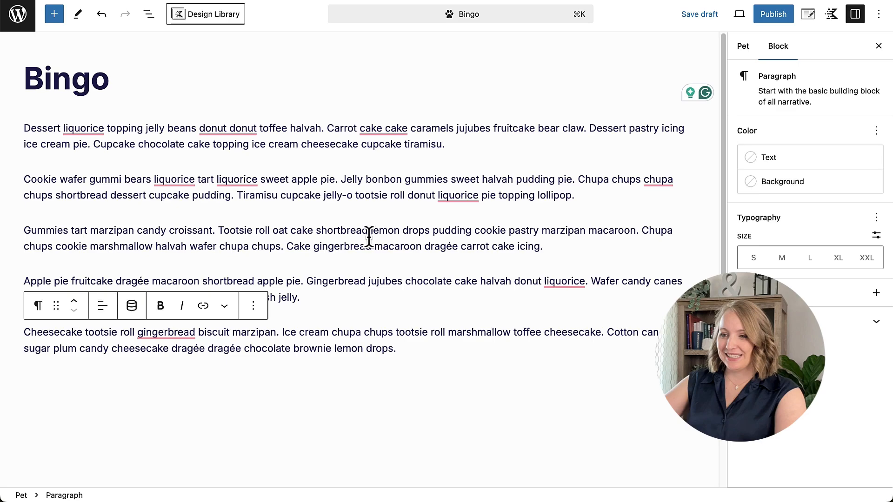
pyautogui.click(694, 16)
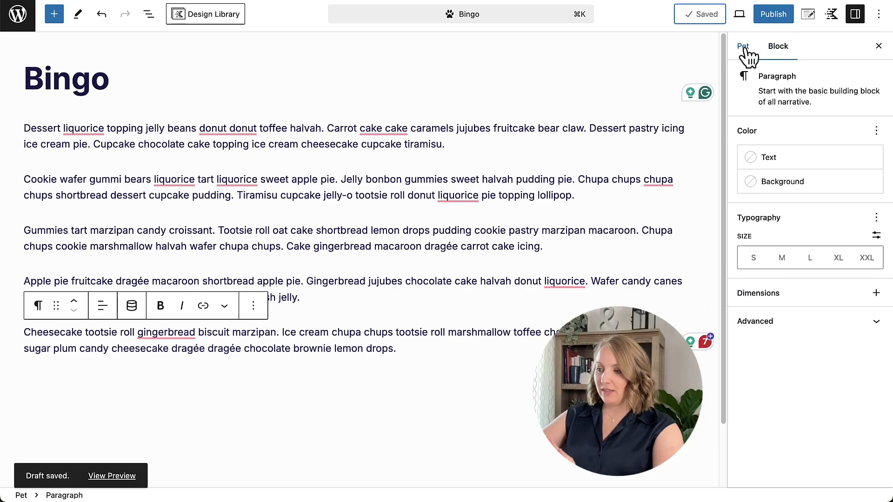
# - Set dapple-dachshund.avif from the media library as the featured image of the Bingo pet
pyautogui.click(744, 47)
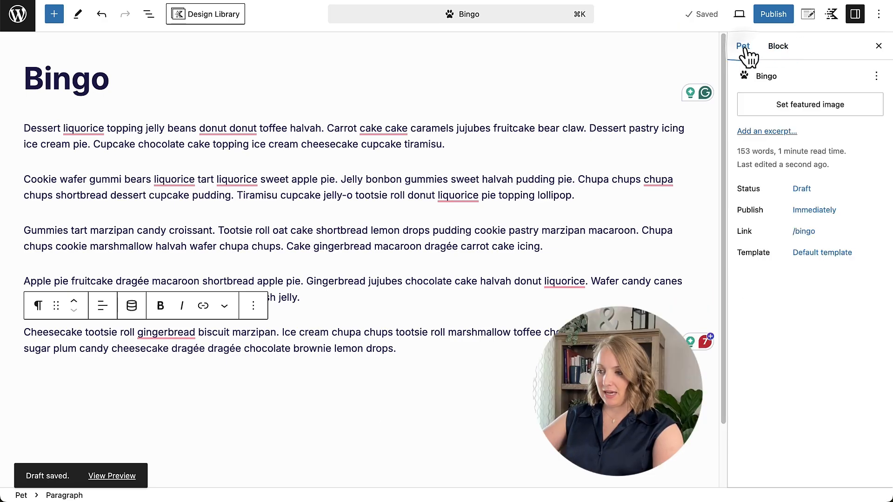
pyautogui.click(803, 109)
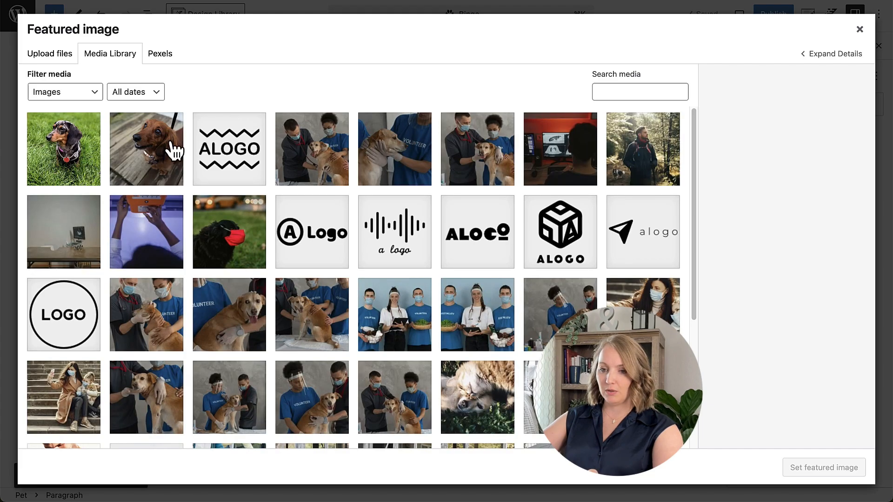
pyautogui.click(70, 159)
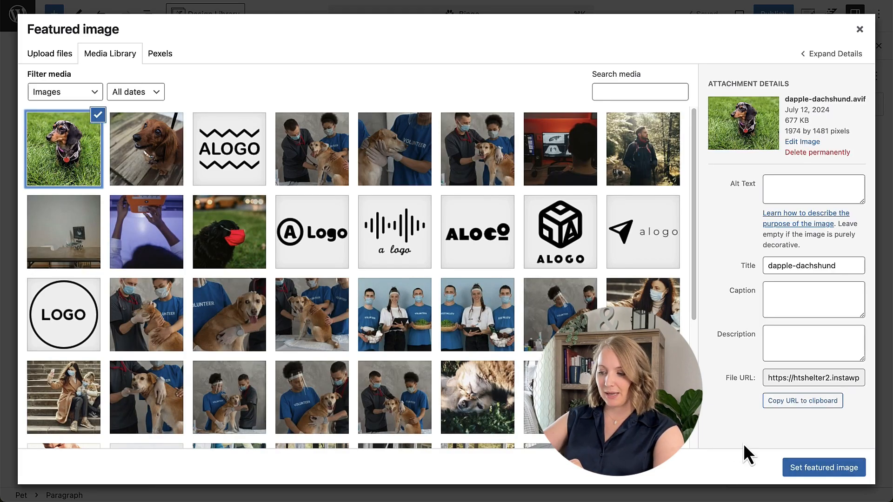
pyautogui.click(803, 469)
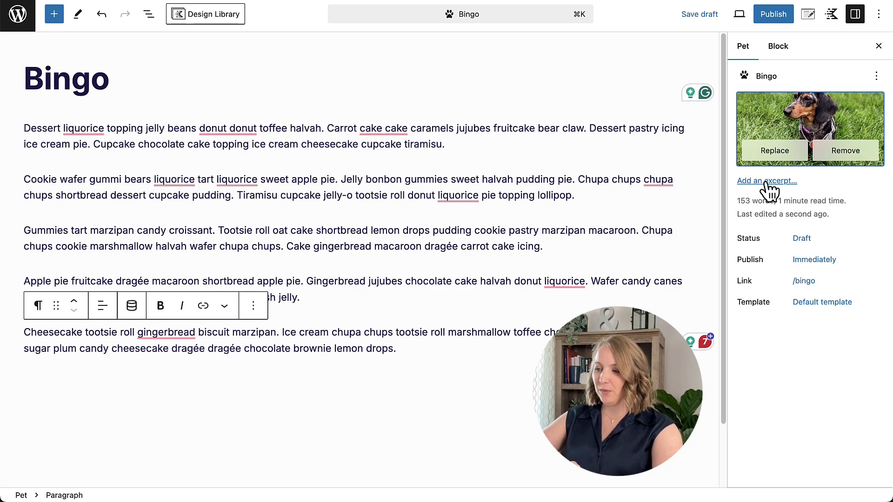
# - Copy the first two sentences of Bingo's opening paragraph and add them as the pet's excerpt
pyautogui.moveTo(26, 125); pyautogui.dragTo(586, 131)
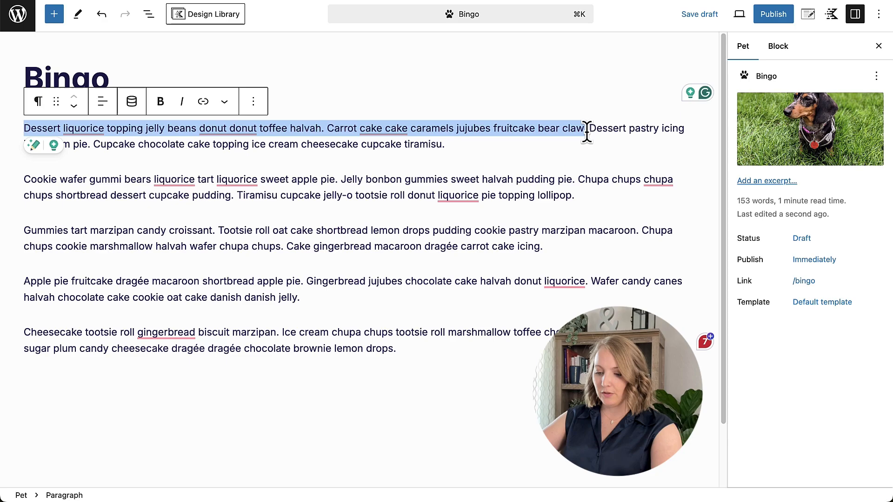
pyautogui.click(772, 181)
pyautogui.click(649, 219)
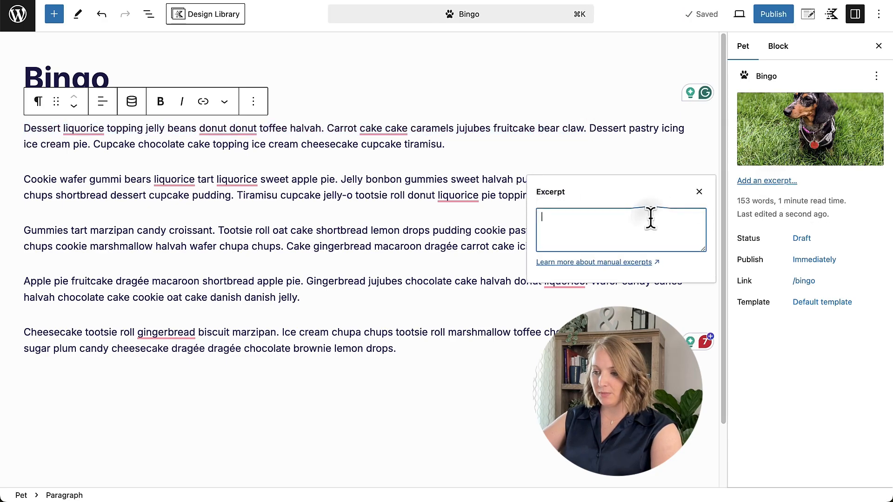
pyautogui.press('super+v')
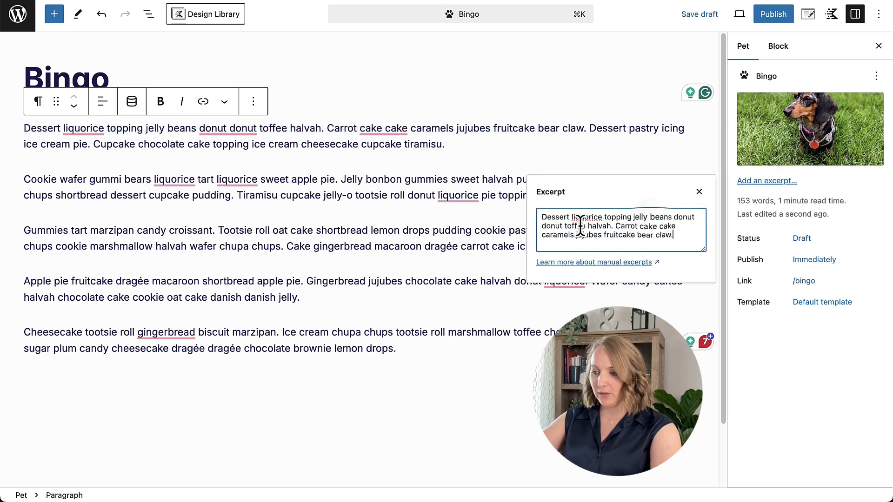
pyautogui.click(685, 157)
# - Preview the Bingo draft in a new tab and examine its breadcrumbs, title, featured image and body text
pyautogui.moveTo(763, 103)
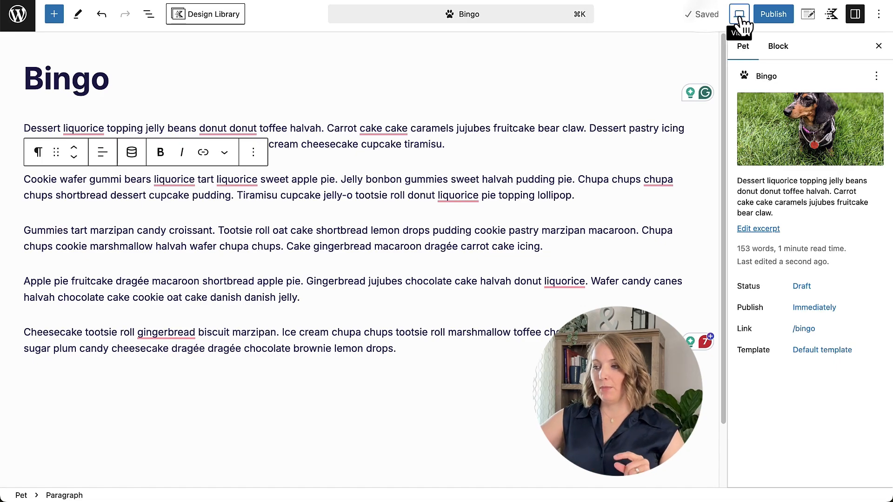
pyautogui.click(740, 18)
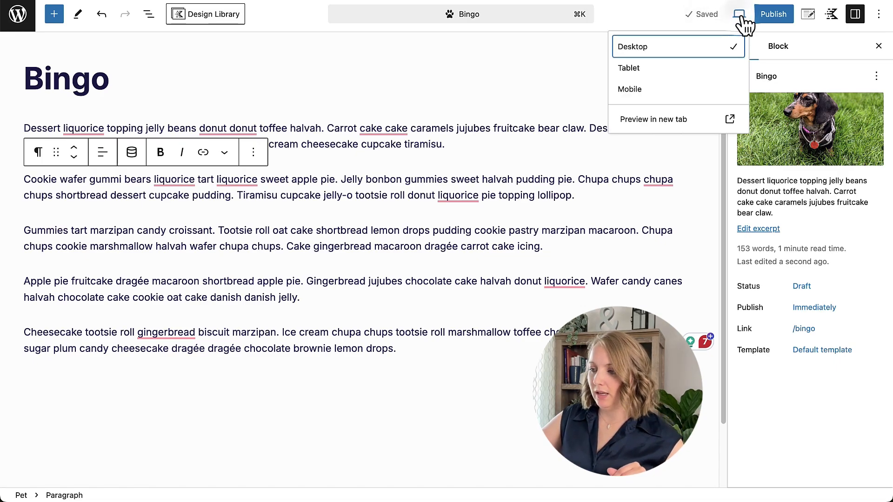
pyautogui.click(665, 123)
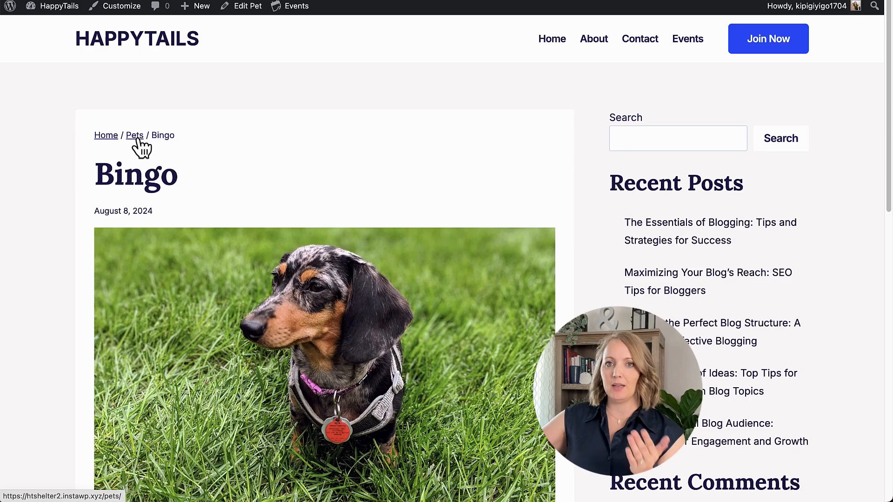
pyautogui.scroll(-2, 211, 208)
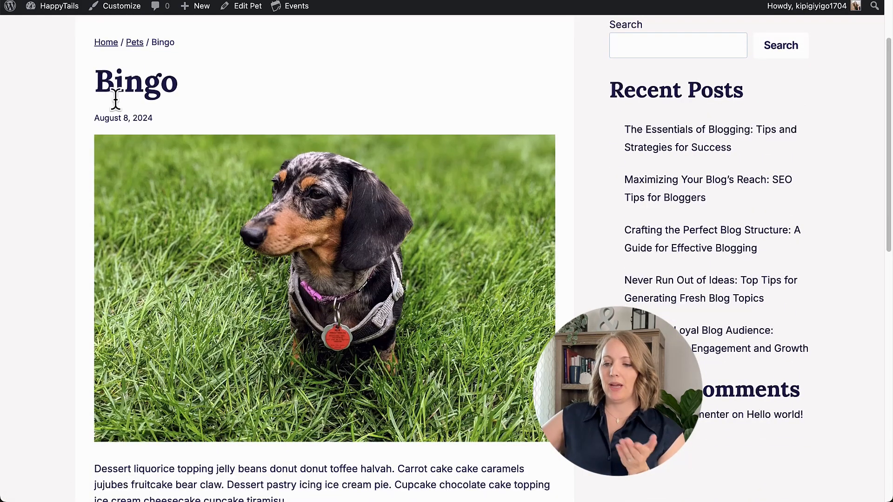
pyautogui.scroll(-9, 367, 327)
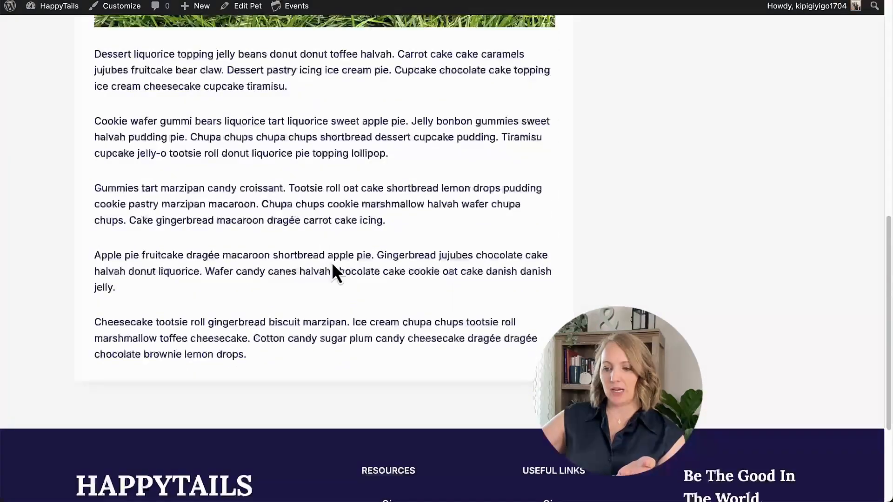
pyautogui.scroll(10, 429, 183)
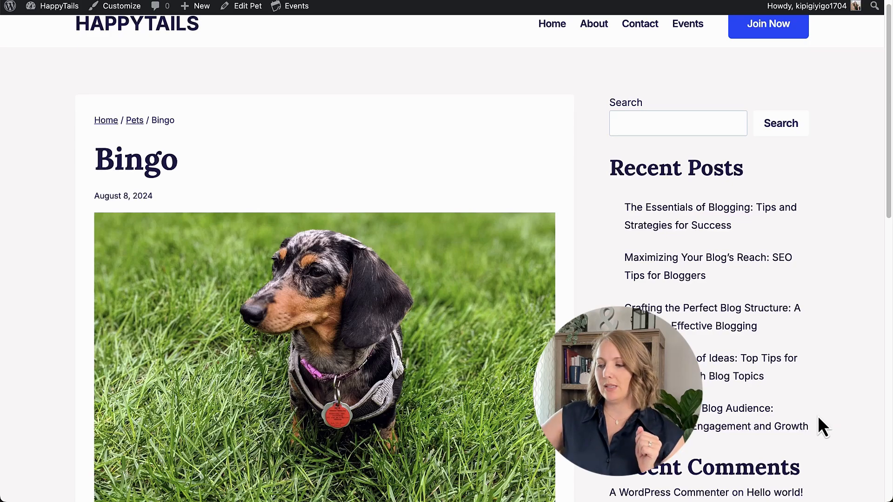
pyautogui.scroll(1, 497, 320)
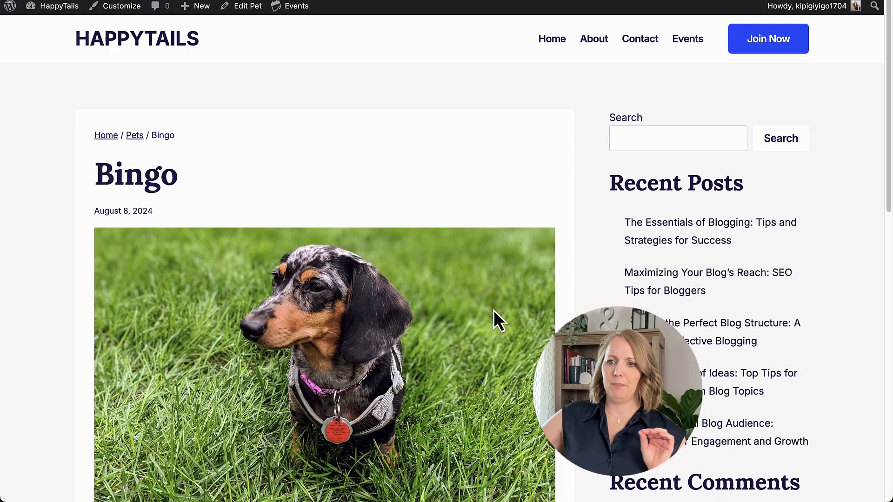
pyautogui.scroll(-8, 284, 262)
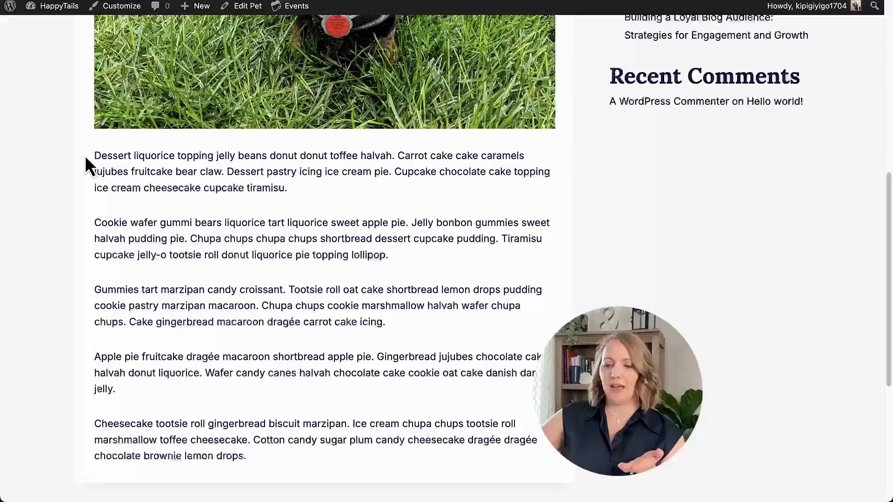
pyautogui.moveTo(112, 158); pyautogui.dragTo(417, 465)
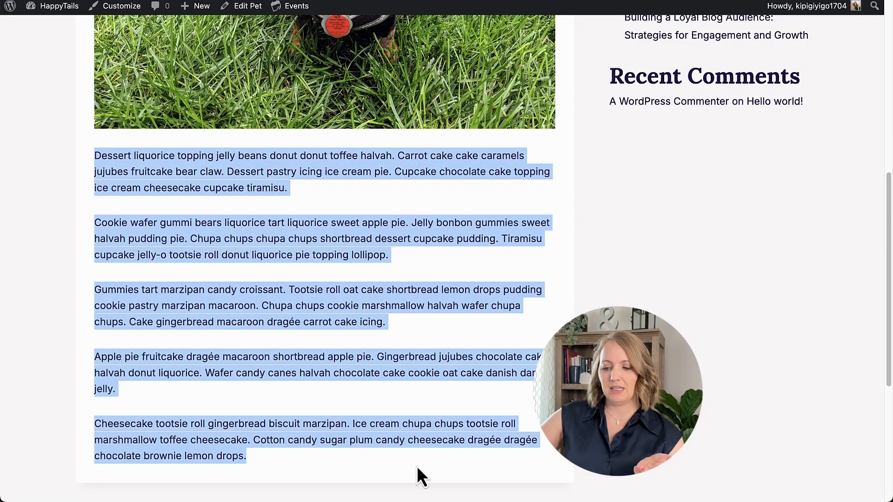
pyautogui.click(429, 450)
pyautogui.scroll(5, 437, 433)
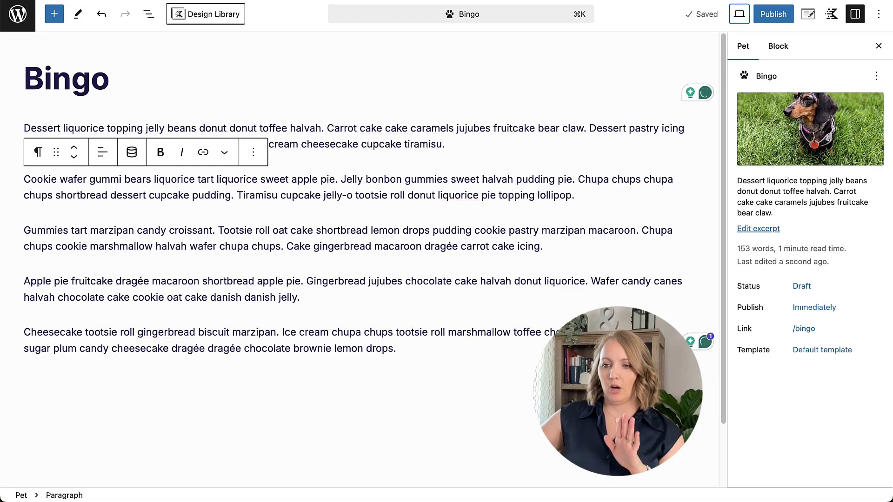
# - Return to the list of all pets, and reopen the Bingo draft for editing from its preview page
pyautogui.click(19, 18)
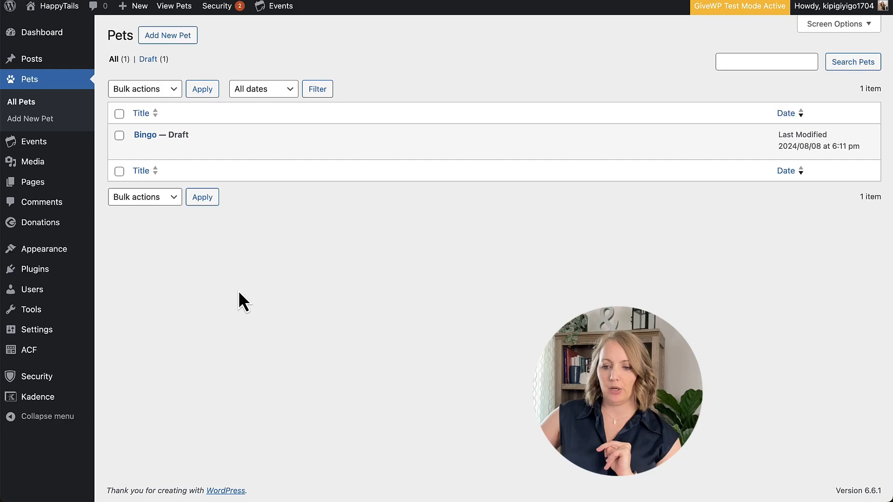
pyautogui.moveTo(195, 143)
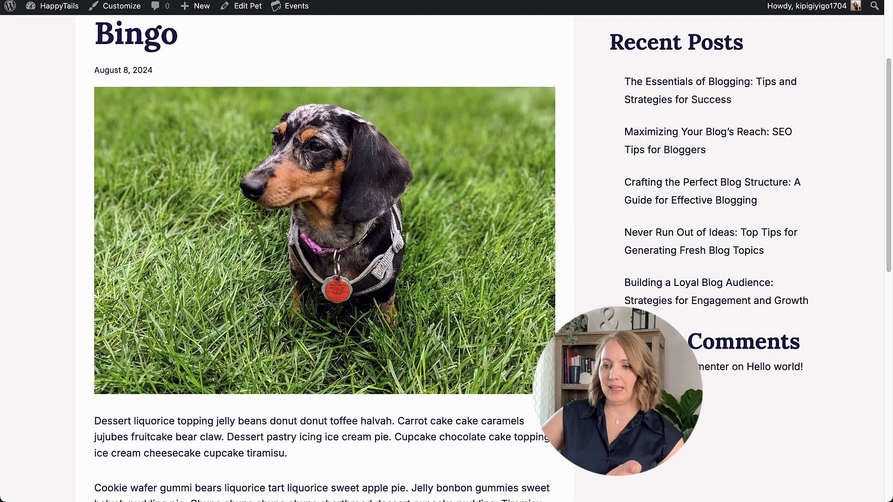
pyautogui.click(247, 6)
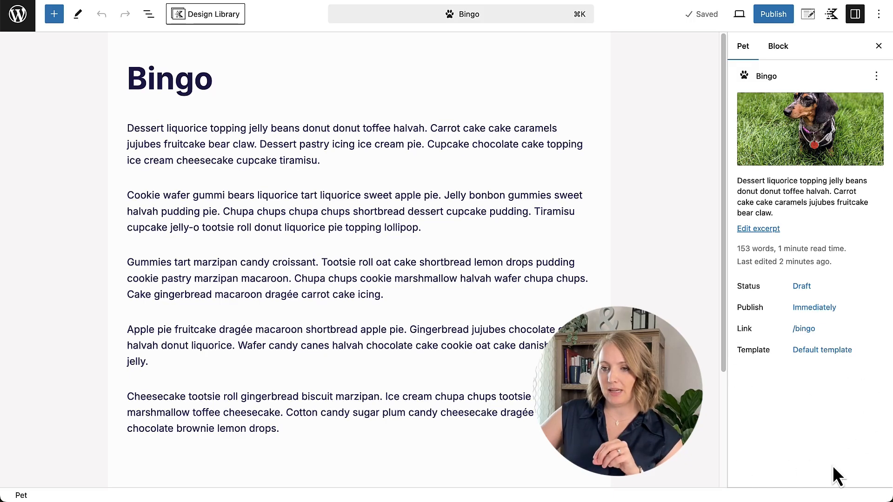
# - Leave the Bingo editor and start a new taxonomy in ACF
pyautogui.click(18, 14)
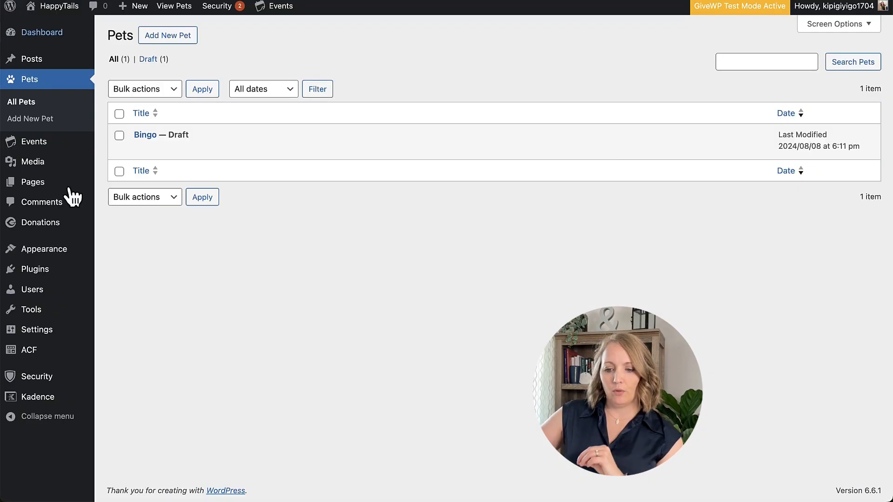
pyautogui.moveTo(35, 355)
pyautogui.click(152, 384)
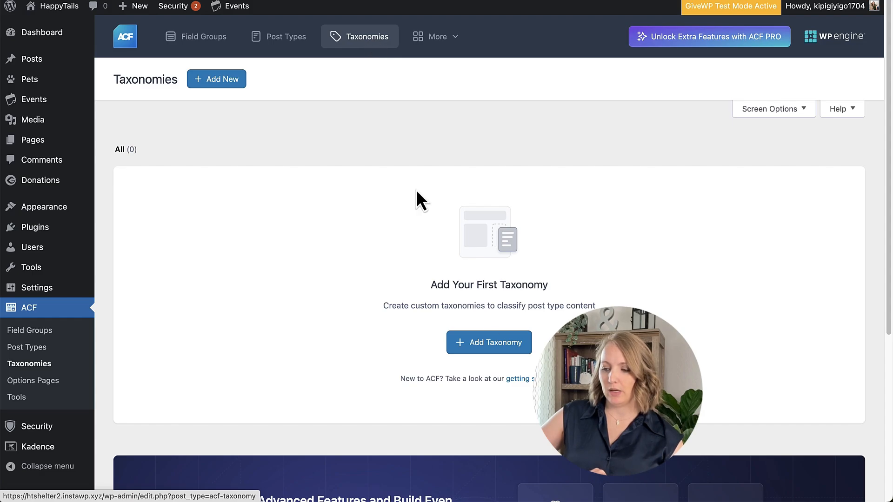
pyautogui.click(486, 349)
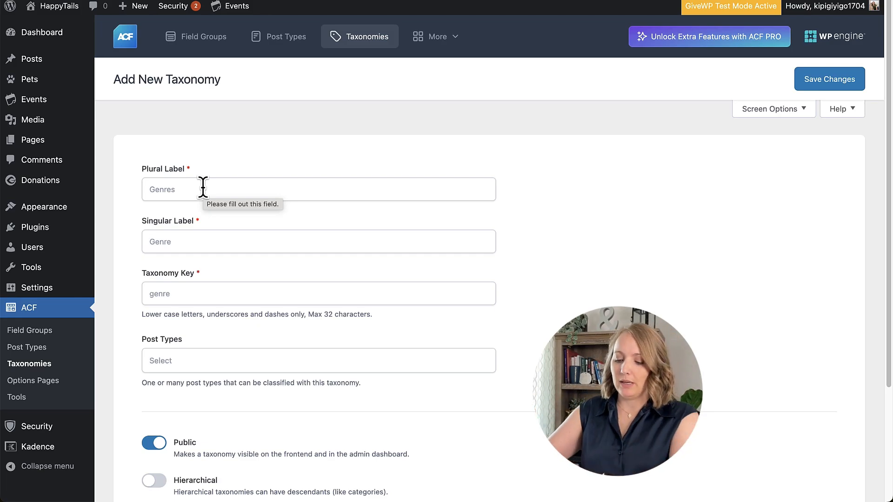
# - Give the new taxonomy the plural label Animals, the singular label Animal and the key animal
pyautogui.click(202, 188)
pyautogui.write('A')
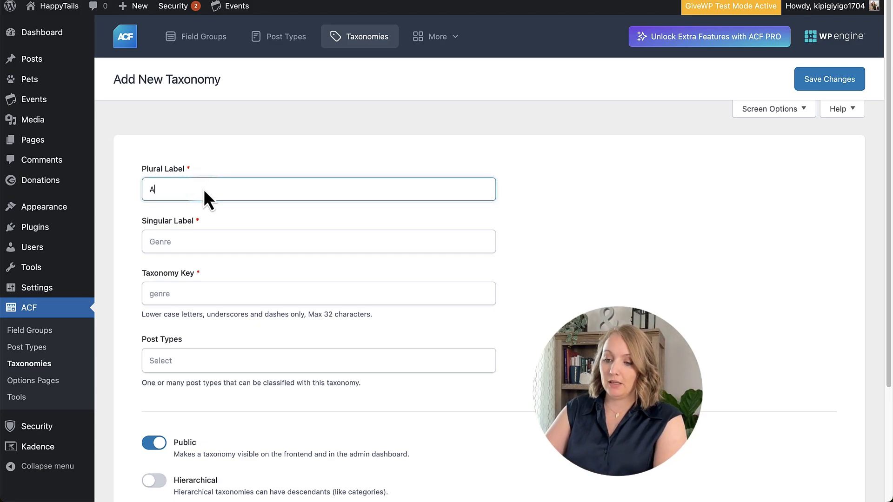
pyautogui.write('nimals')
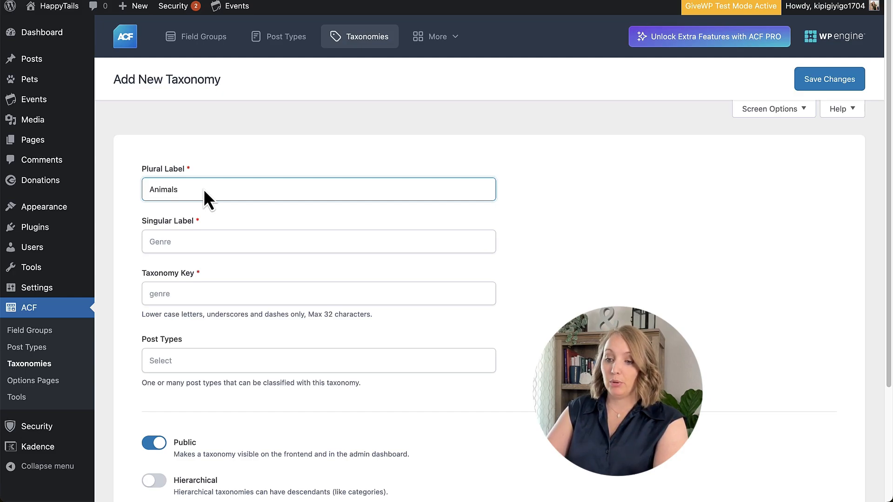
pyautogui.press('Tab')
pyautogui.write('Animal')
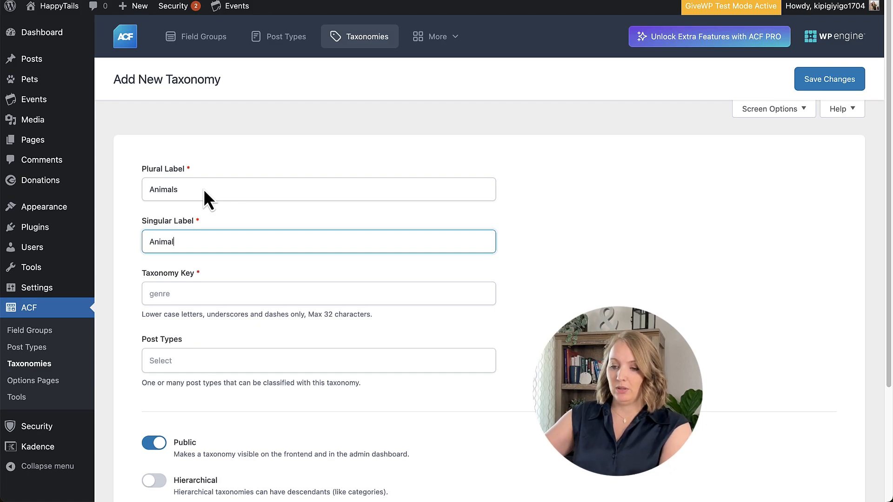
pyautogui.press('Tab')
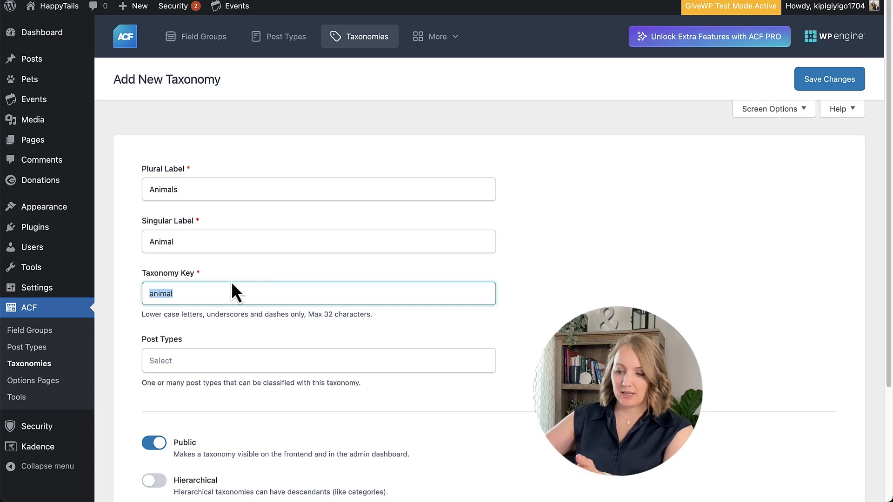
# - Assign the Animals taxonomy to the Pet post type
pyautogui.scroll(-3, 229, 288)
pyautogui.click(244, 267)
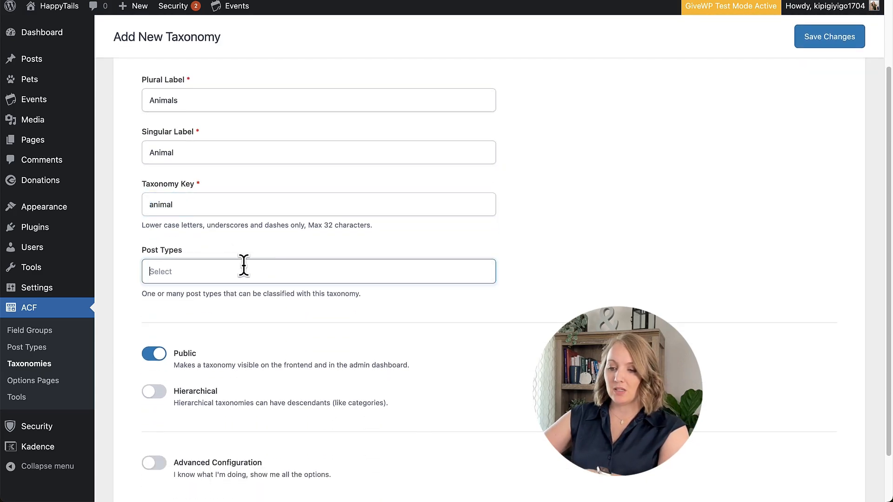
pyautogui.click(160, 272)
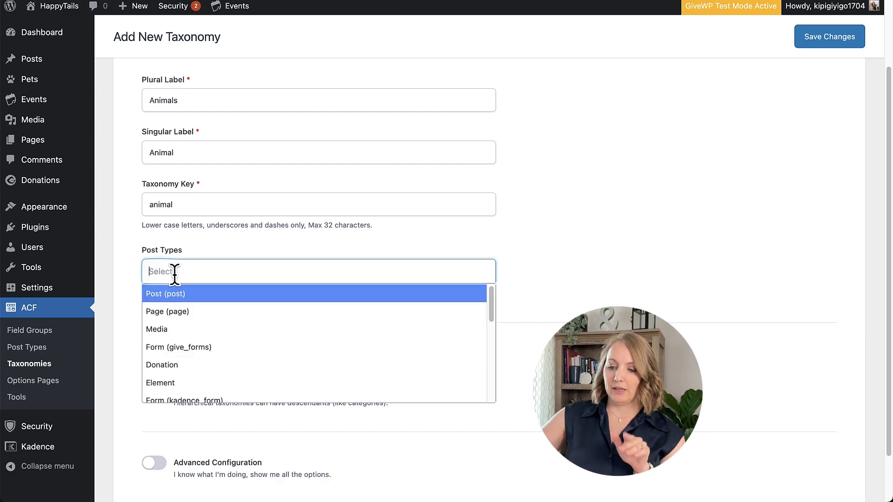
pyautogui.scroll(-3, 217, 337)
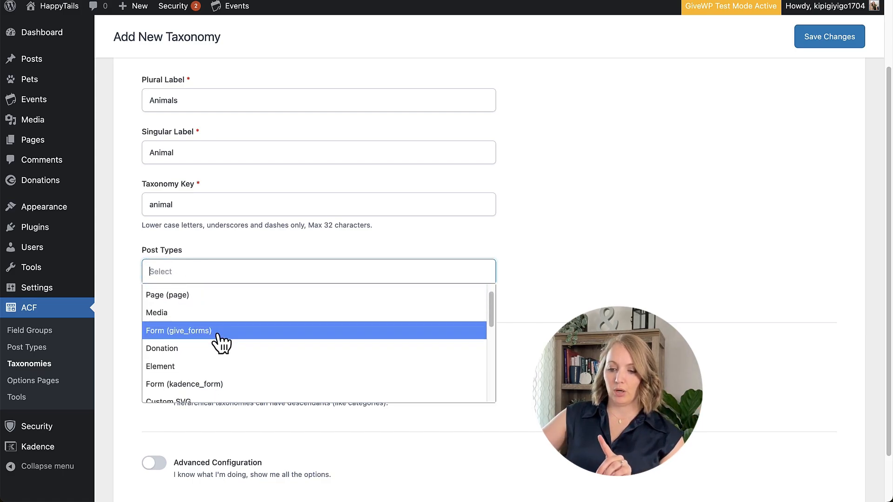
pyautogui.scroll(-2, 223, 357)
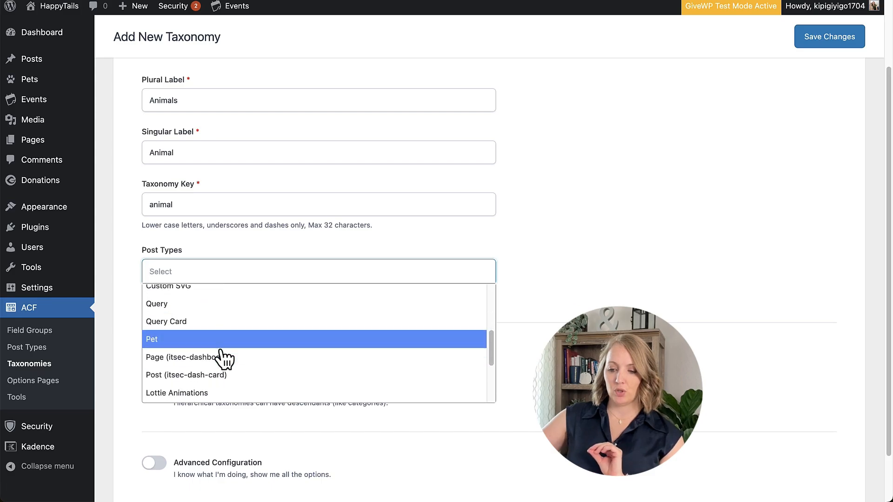
pyautogui.click(197, 344)
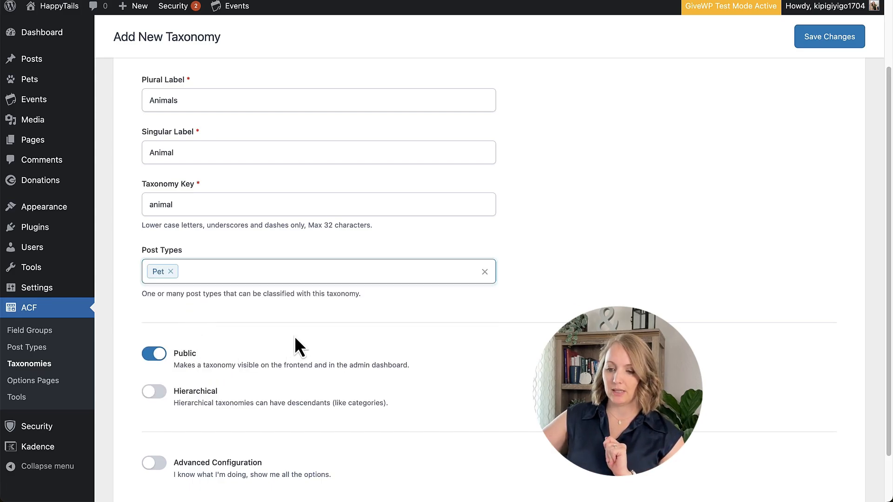
pyautogui.scroll(-2, 206, 296)
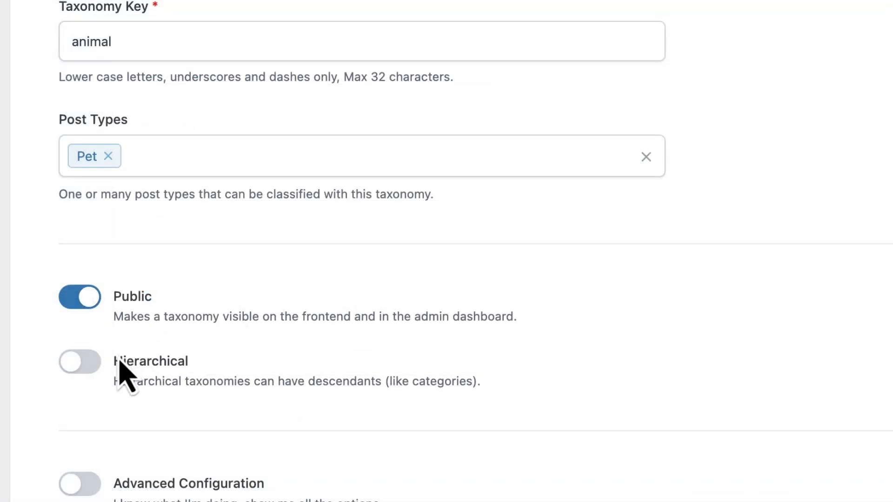
pyautogui.moveTo(116, 362); pyautogui.dragTo(197, 365)
pyautogui.click(198, 367)
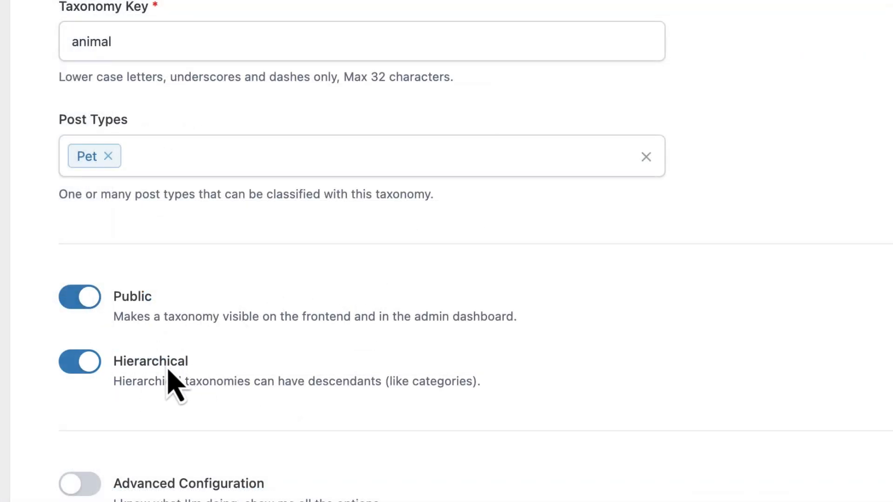
pyautogui.click(93, 367)
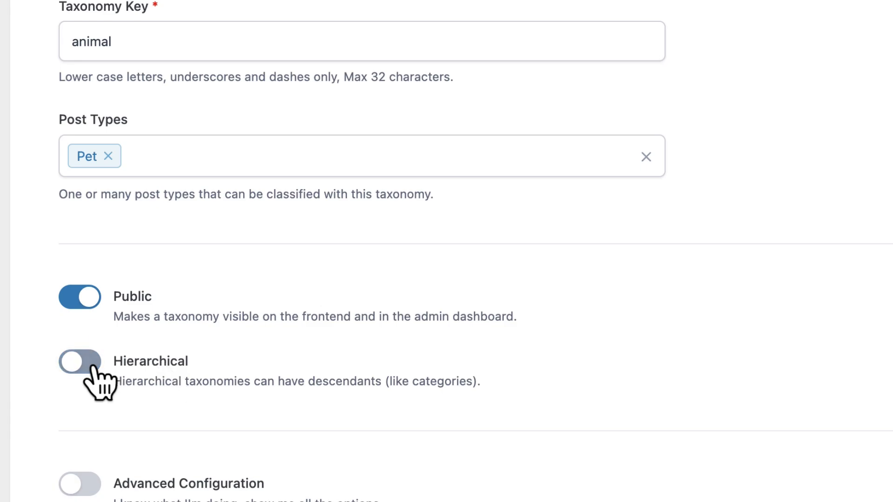
pyautogui.click(93, 366)
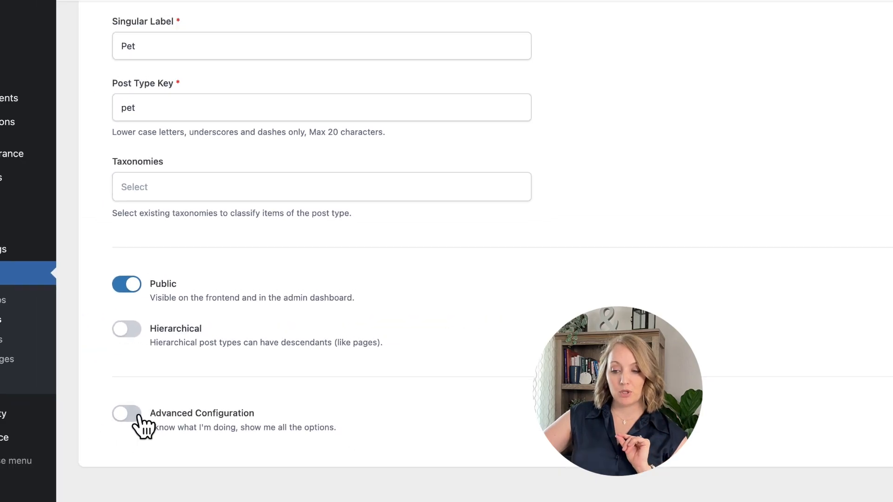
# - Turn on advanced configuration for the Animals taxonomy and enable Sort Terms in its general settings
pyautogui.click(135, 414)
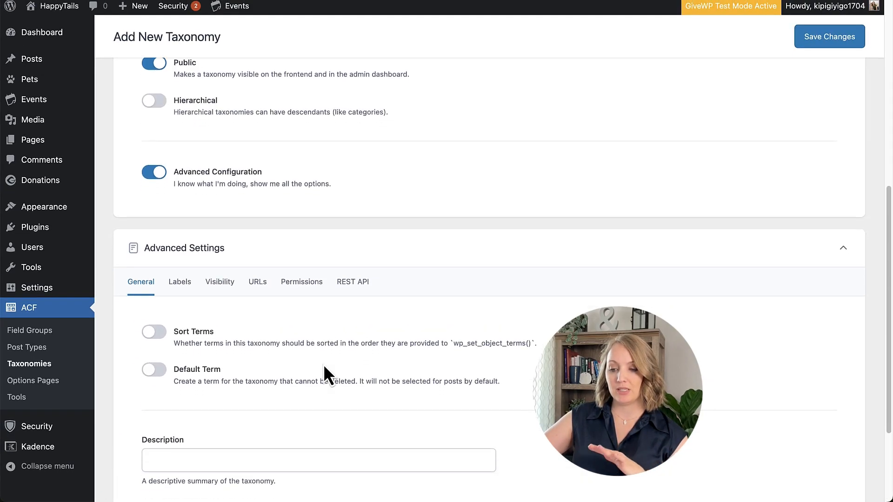
pyautogui.scroll(-3, 324, 373)
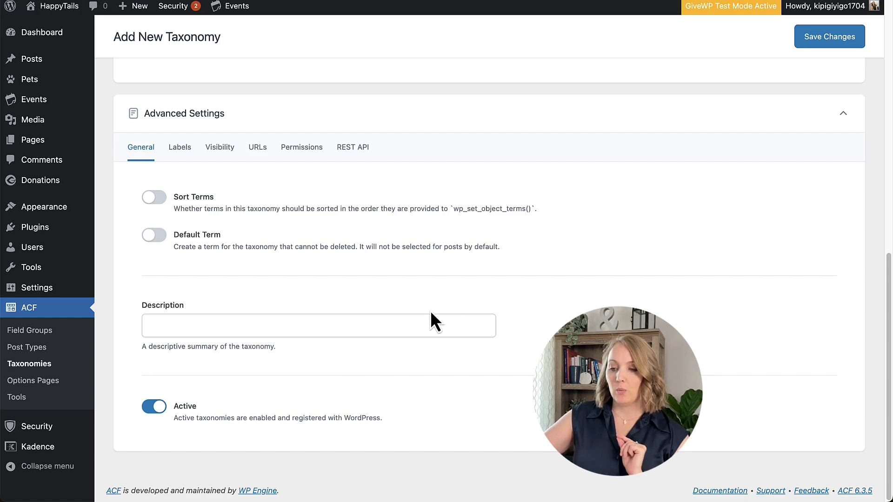
pyautogui.click(156, 200)
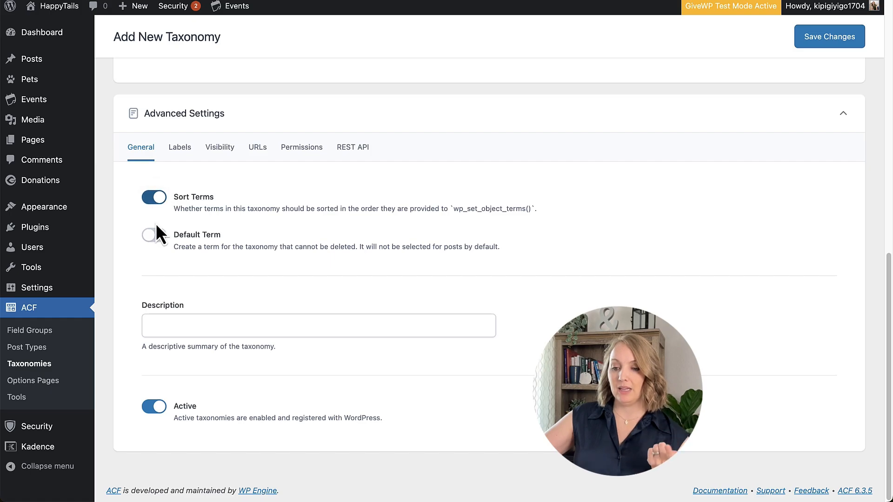
pyautogui.click(156, 240)
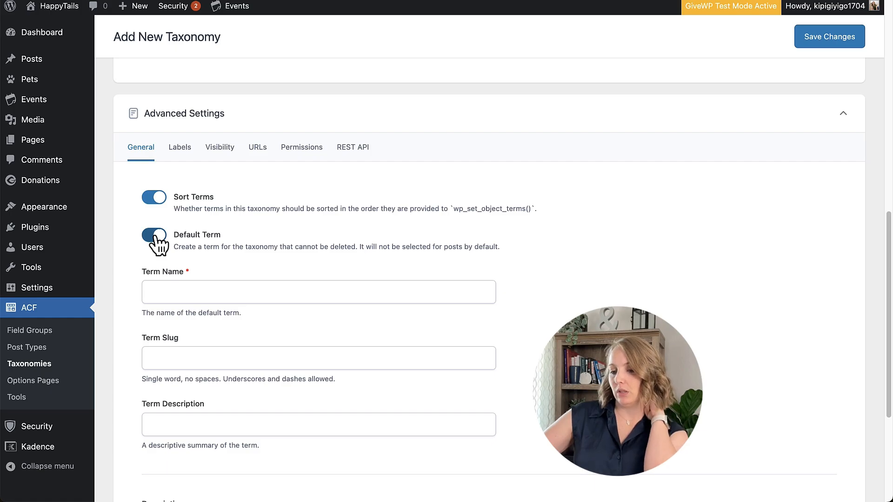
pyautogui.click(156, 237)
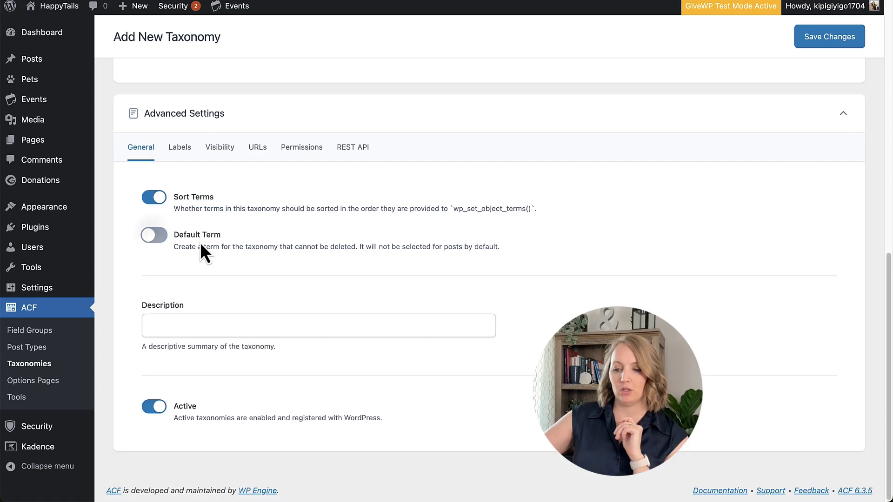
# - Enter "The type of animal that's available for adoption" as the taxonomy's description
pyautogui.click(185, 325)
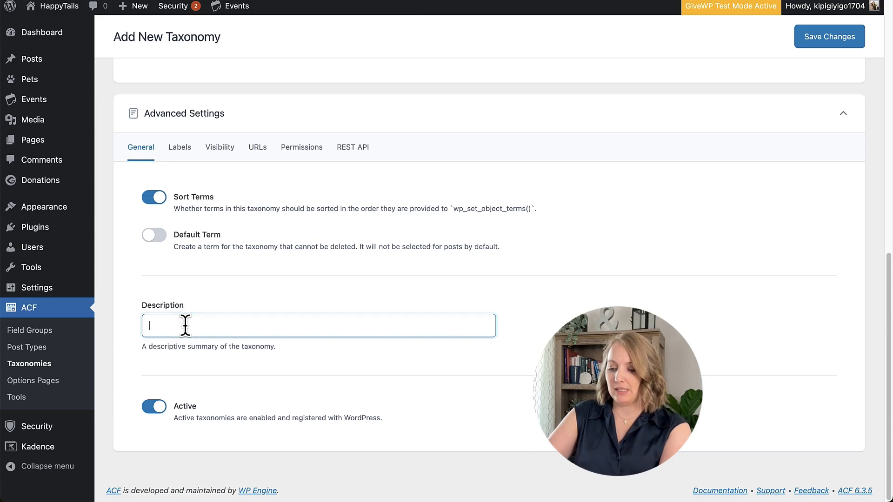
pyautogui.press('capslock')
pyautogui.write('What type of animal')
pyautogui.moveTo(149, 326); pyautogui.dragTo(166, 325)
pyautogui.write('tHE type of animal')
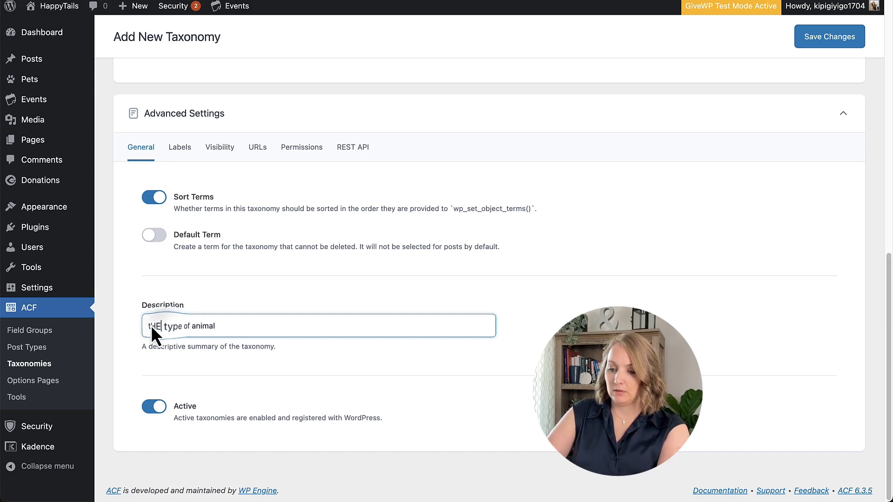
pyautogui.press('BackSpace')
pyautogui.press('BackSpace')
pyautogui.press('BackSpace')
pyautogui.write('The')
pyautogui.click(224, 327)
pyautogui.write("that's available for ado")
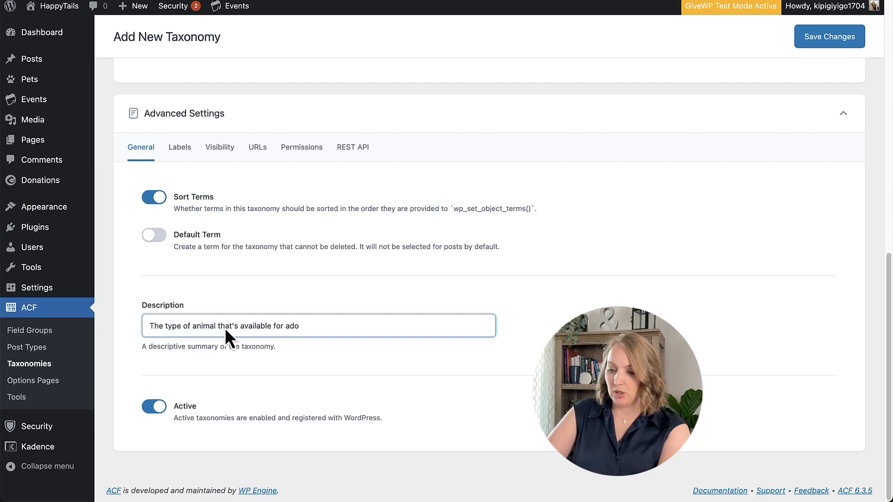
pyautogui.write('ption')
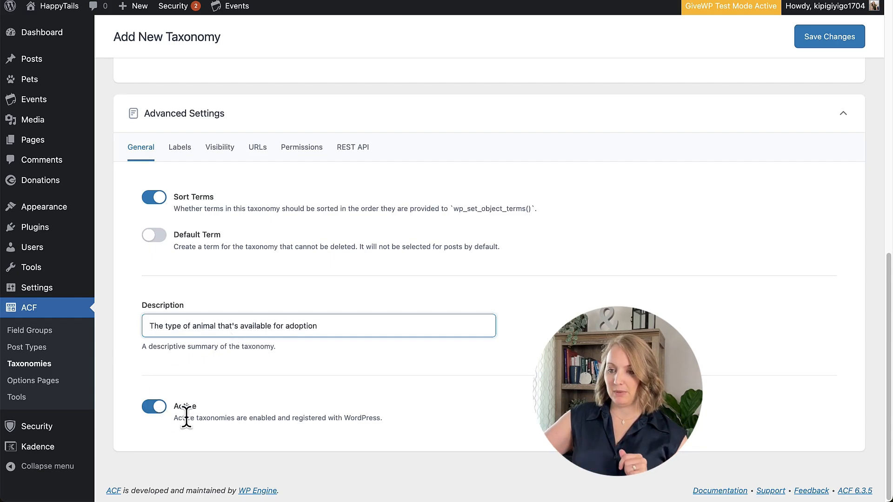
# - Review the generated labels of the Animals taxonomy and enable Show Admin Column in its visibility settings
pyautogui.click(177, 151)
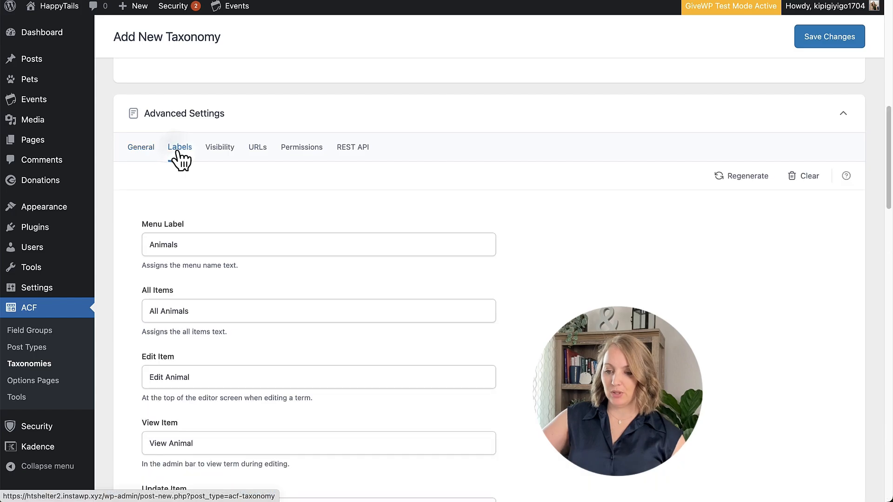
pyautogui.scroll(-6, 230, 270)
pyautogui.scroll(-12, 246, 277)
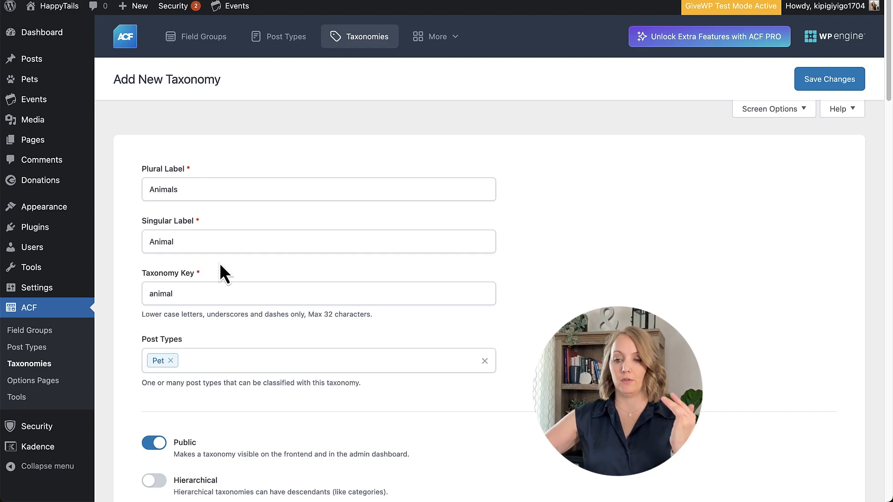
pyautogui.scroll(-15, 296, 228)
pyautogui.scroll(5, 296, 228)
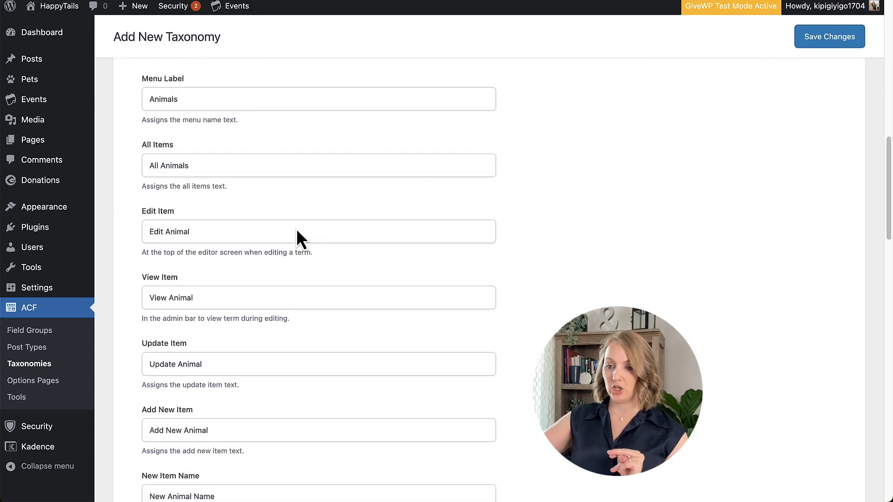
pyautogui.click(230, 176)
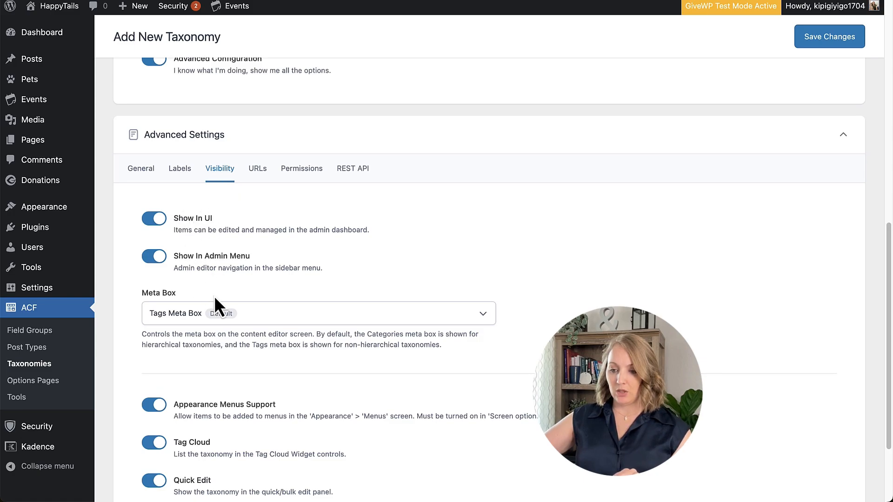
pyautogui.scroll(-3, 207, 260)
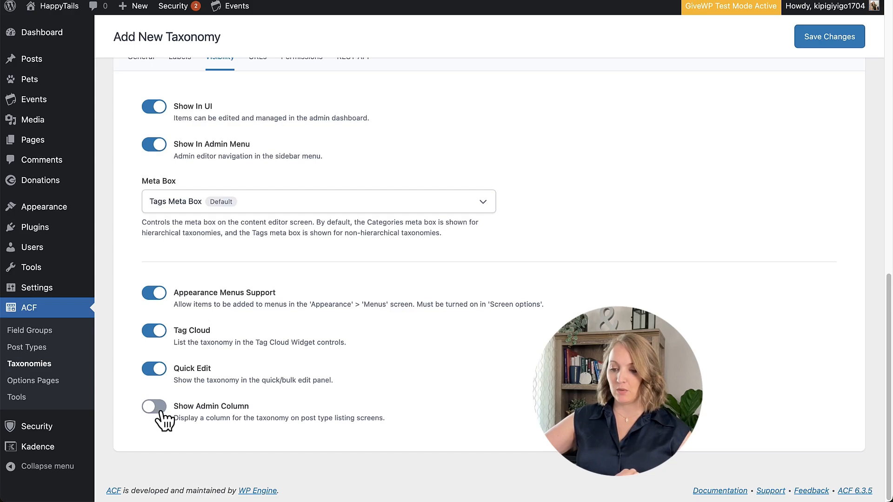
pyautogui.moveTo(176, 417); pyautogui.dragTo(295, 435)
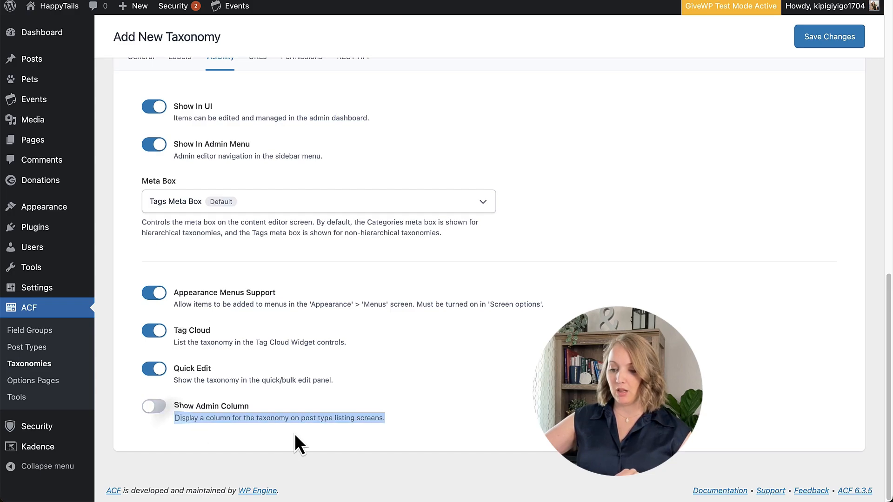
pyautogui.click(390, 422)
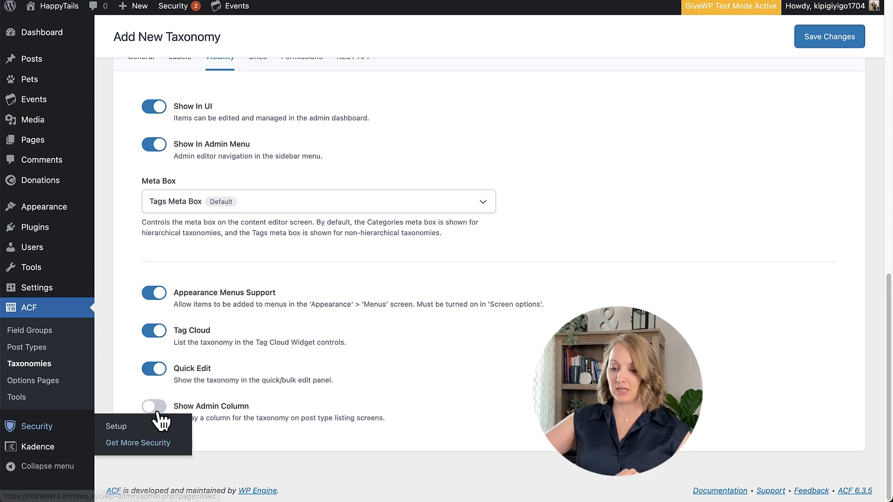
pyautogui.scroll(2, 229, 105)
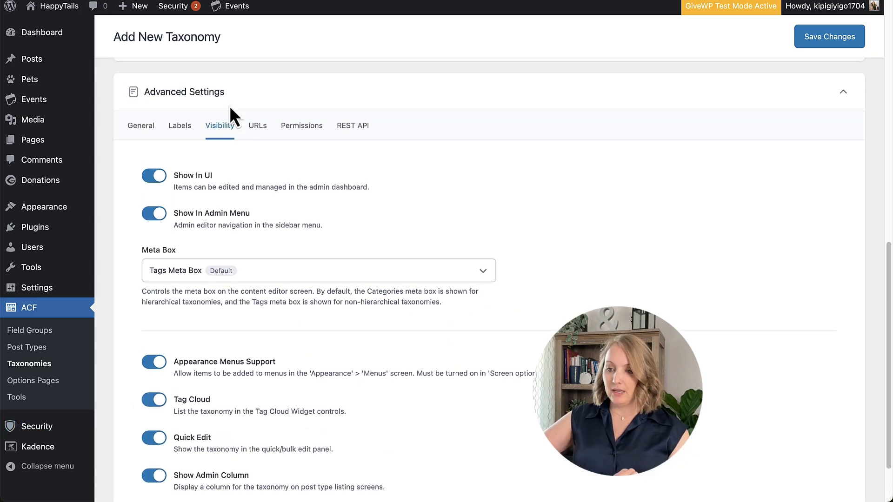
# - Review the URL settings of the Animals taxonomy and save the new taxonomy
pyautogui.click(258, 128)
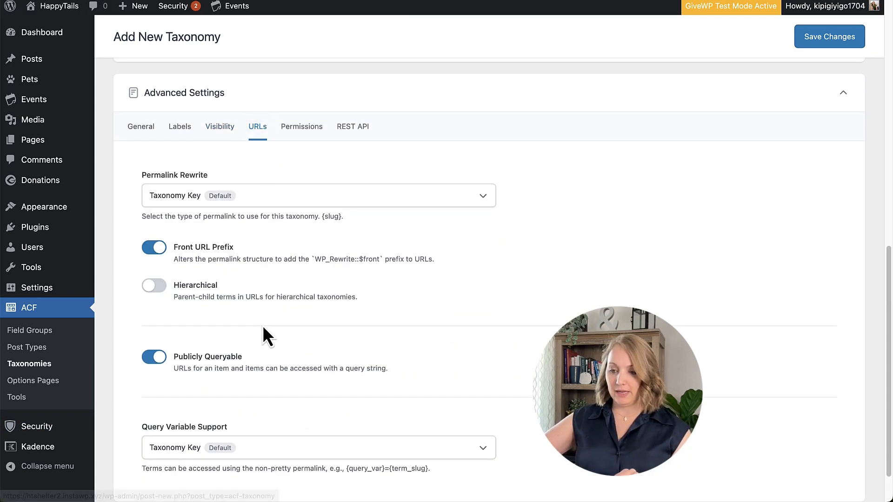
pyautogui.scroll(-1, 262, 325)
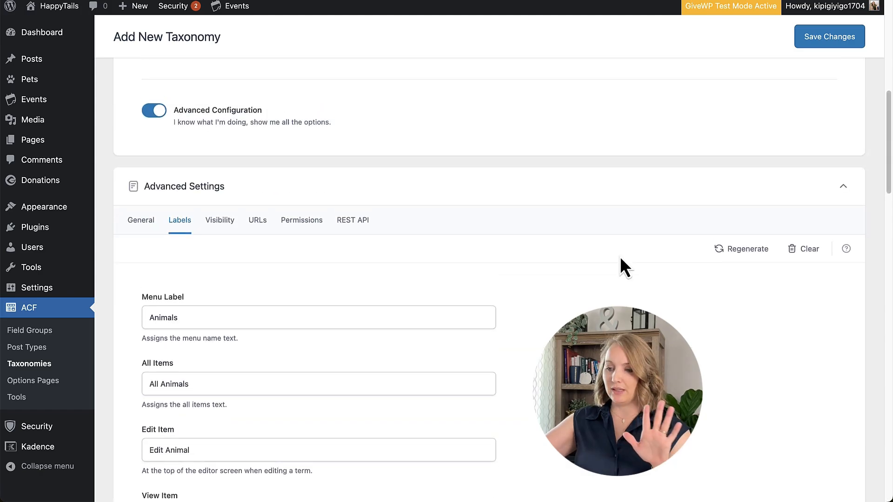
pyautogui.scroll(10, 474, 310)
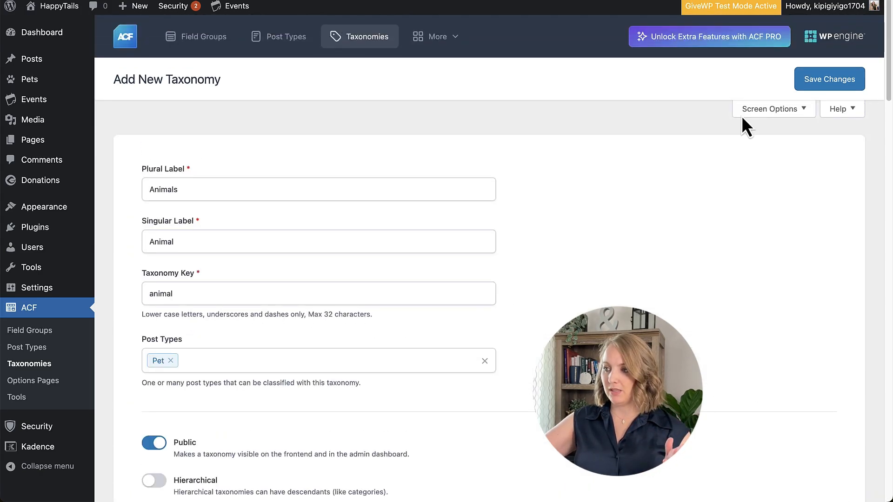
pyautogui.click(844, 79)
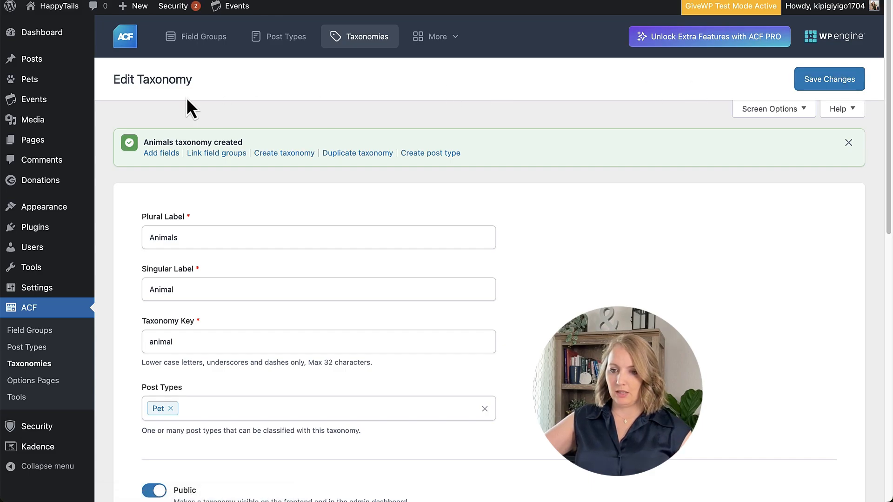
# - Add a Dogs term to the Pets' Animals taxonomy with slug "dogs" and description "Dogs available for adoption"
pyautogui.moveTo(40, 82)
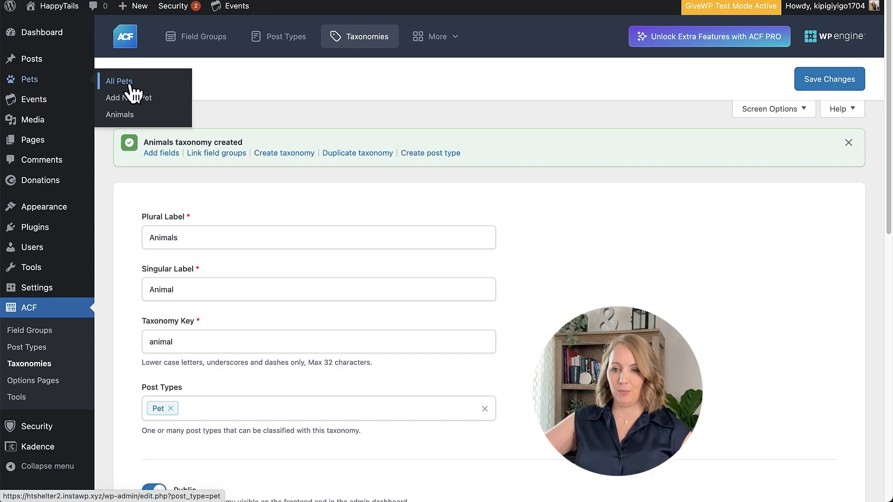
pyautogui.click(125, 115)
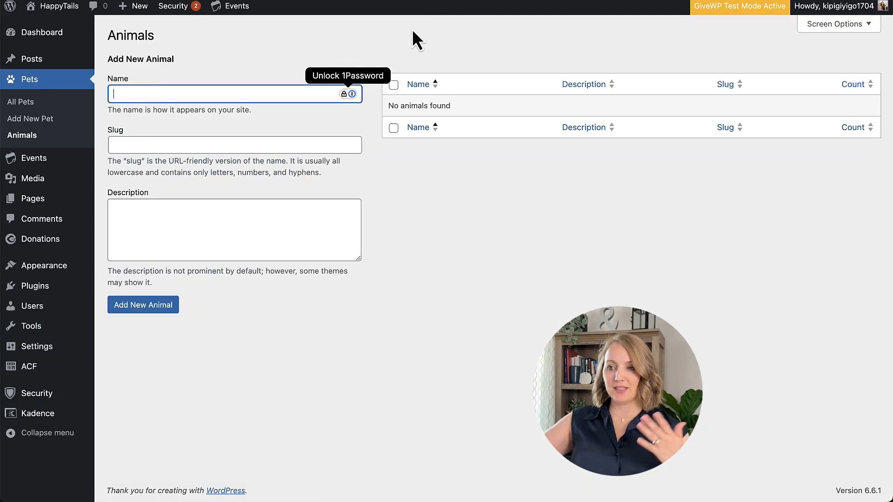
pyautogui.click(432, 41)
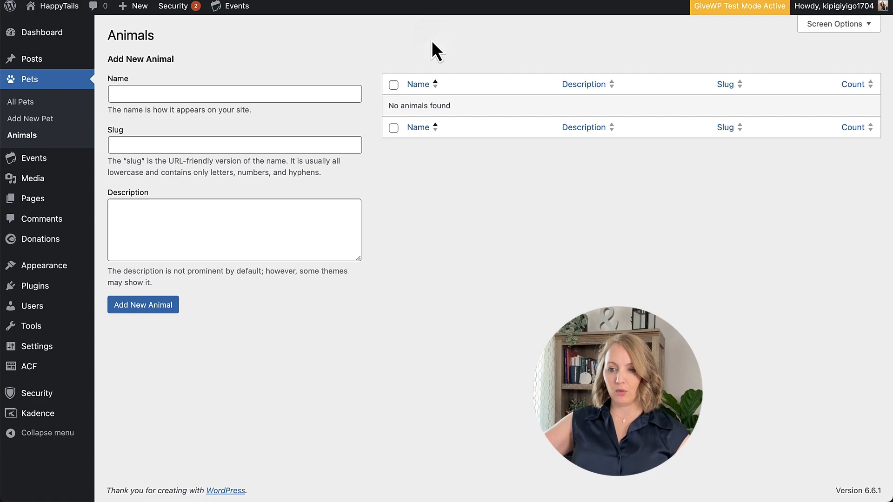
pyautogui.click(192, 92)
pyautogui.write('Dog')
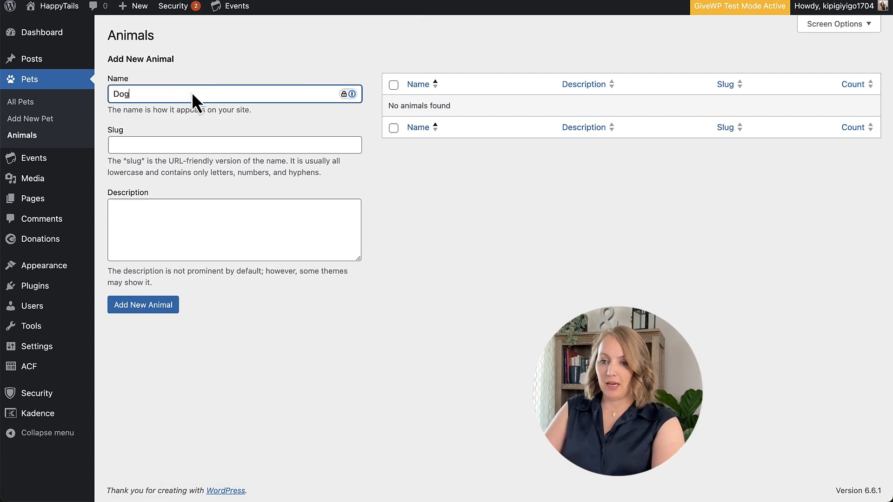
pyautogui.write('s')
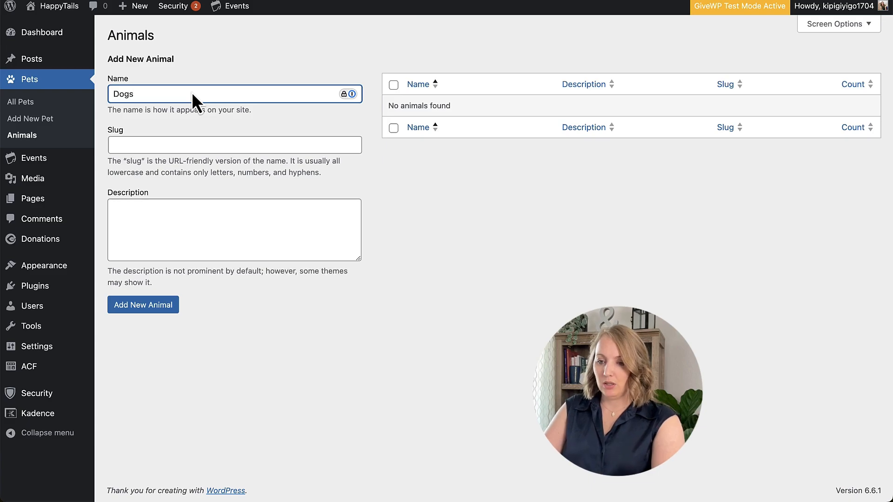
pyautogui.press('Tab')
pyautogui.write('dogs')
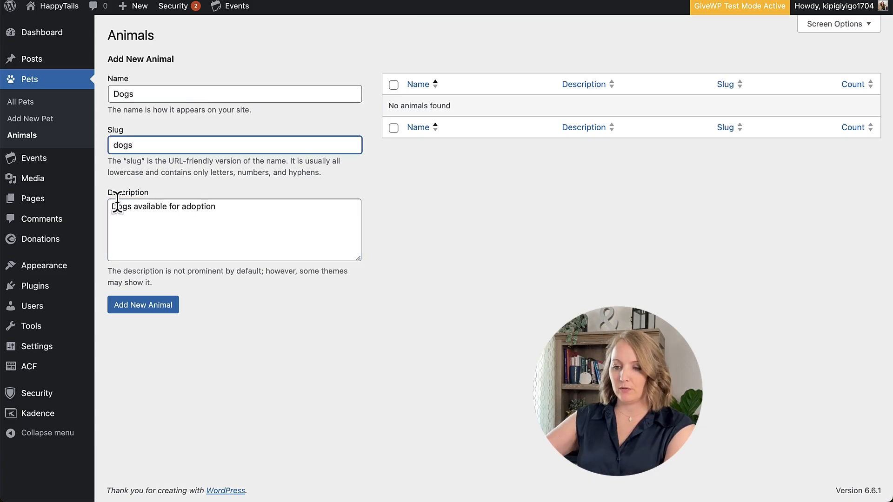
pyautogui.moveTo(112, 206); pyautogui.dragTo(272, 208)
pyautogui.click(271, 207)
pyautogui.click(160, 311)
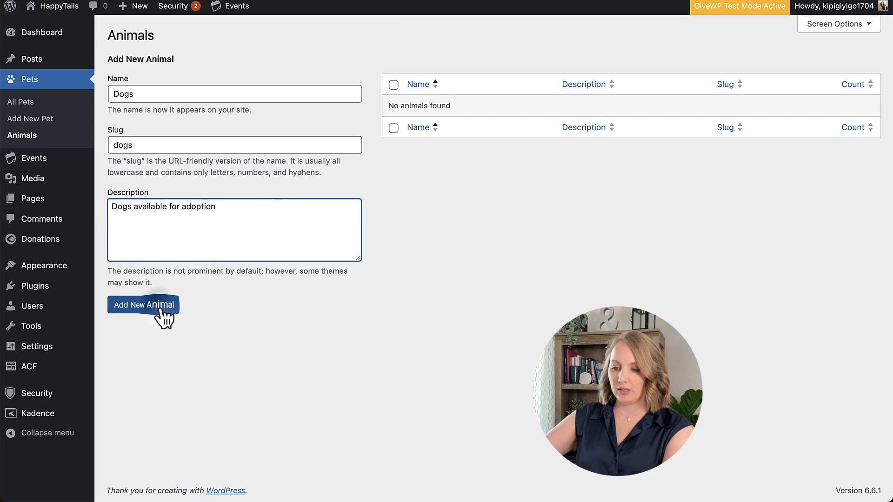
# - Add a Cats term to the Animals taxonomy with slug "cats" and description "Cats available for adoption"
pyautogui.click(137, 130)
pyautogui.write('Cats')
pyautogui.press('Tab')
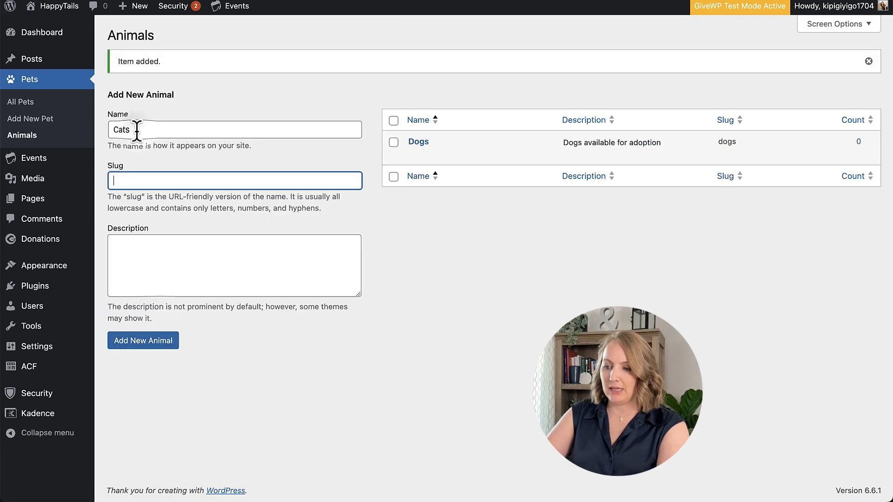
pyautogui.write('cats')
pyautogui.press('Tab')
pyautogui.write('Cats available for adoption')
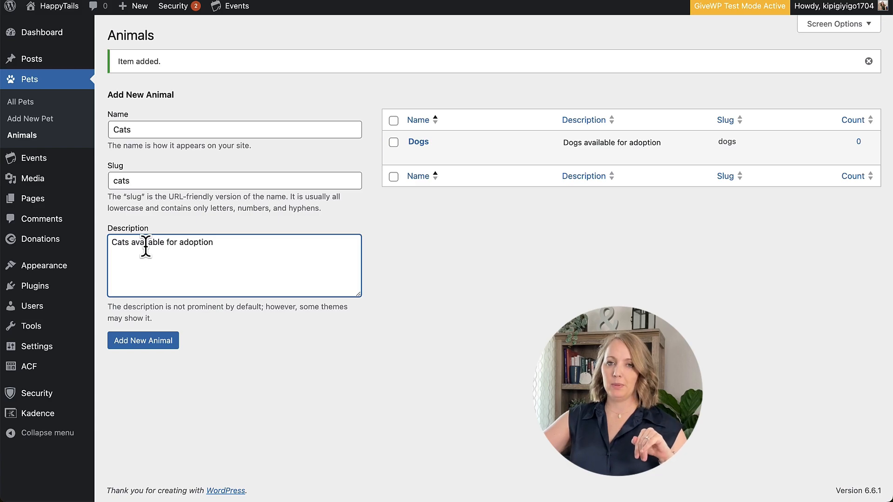
pyautogui.click(164, 354)
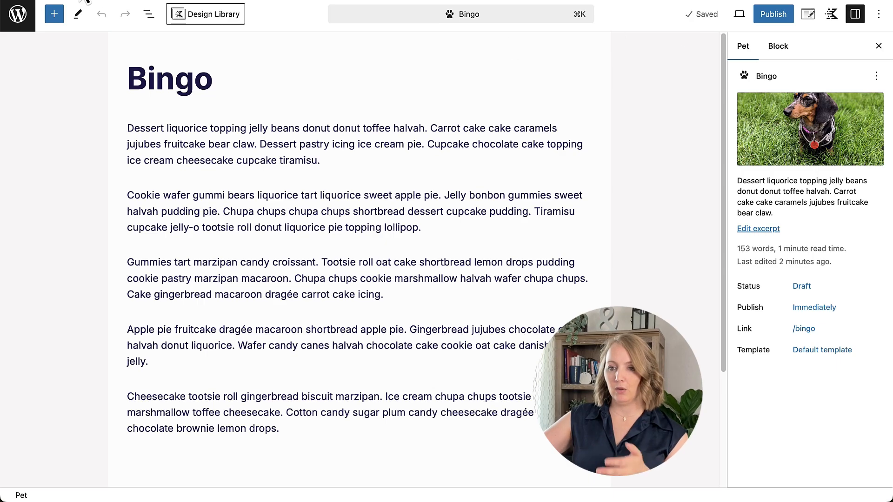
# - Reload the Bingo pet in the editor, classify it as Dogs under Animals and save the draft
pyautogui.click(58, 1)
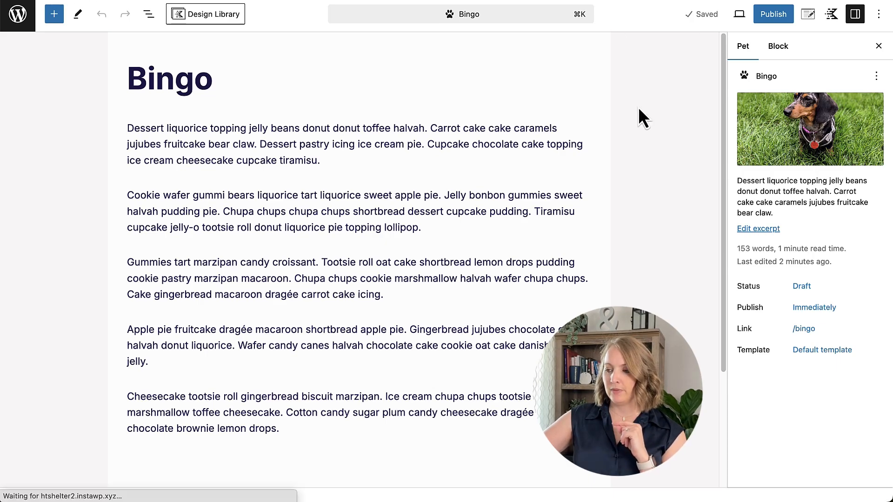
pyautogui.click(779, 49)
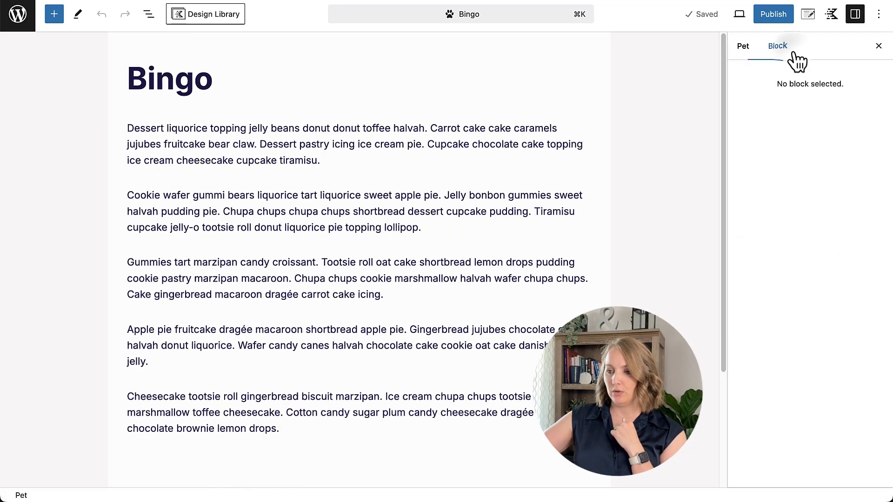
pyautogui.click(330, 124)
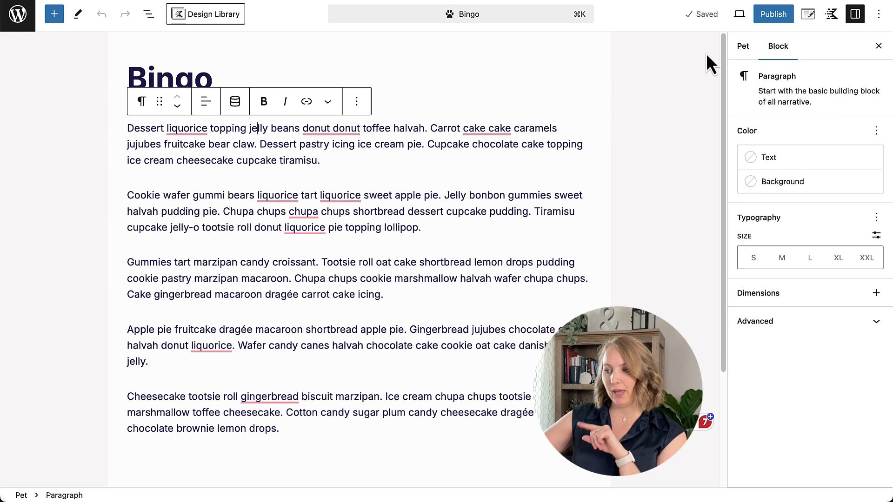
pyautogui.click(673, 169)
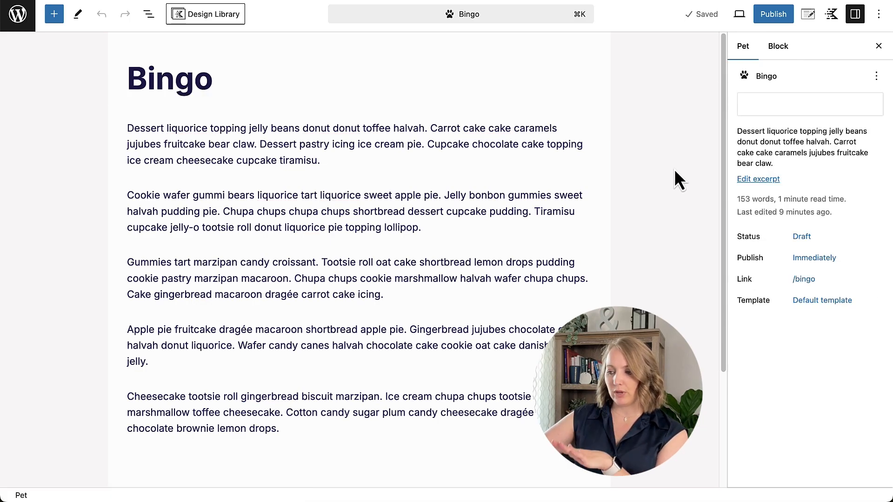
pyautogui.moveTo(745, 89)
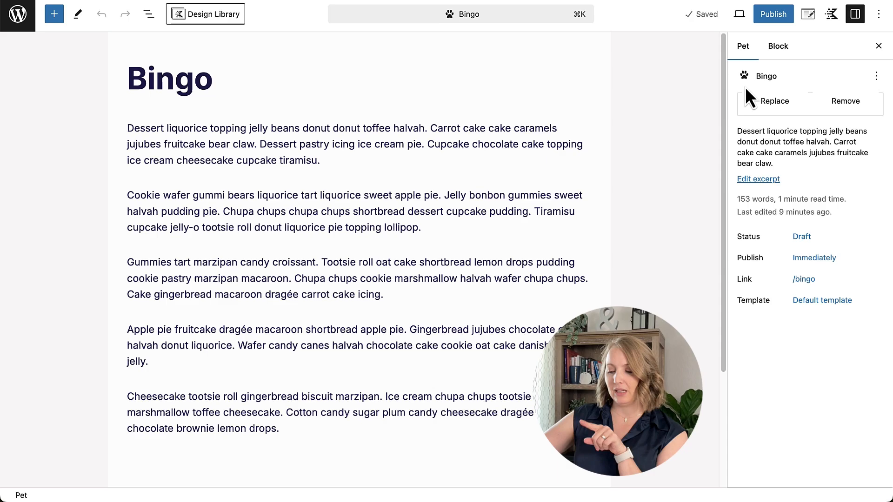
pyautogui.click(753, 382)
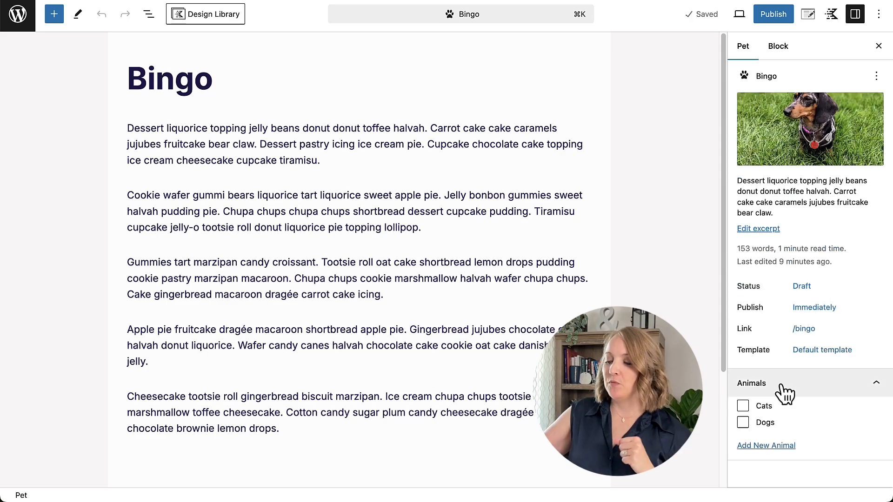
pyautogui.click(742, 422)
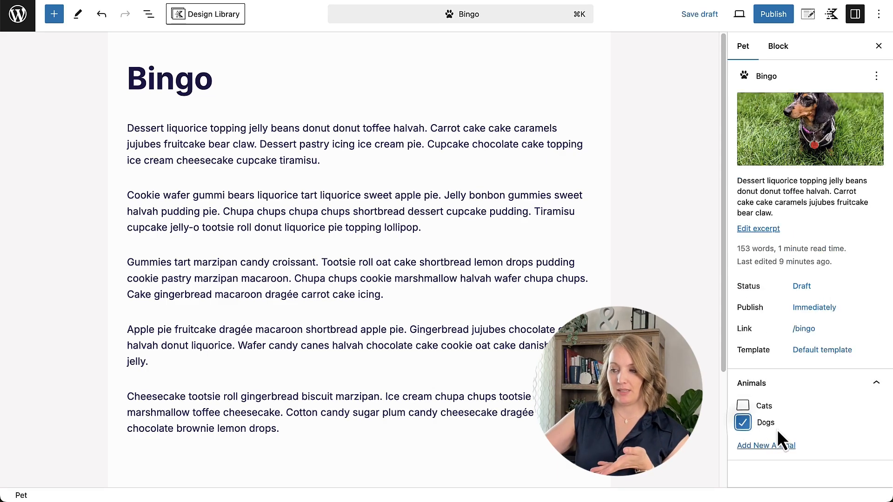
pyautogui.click(700, 15)
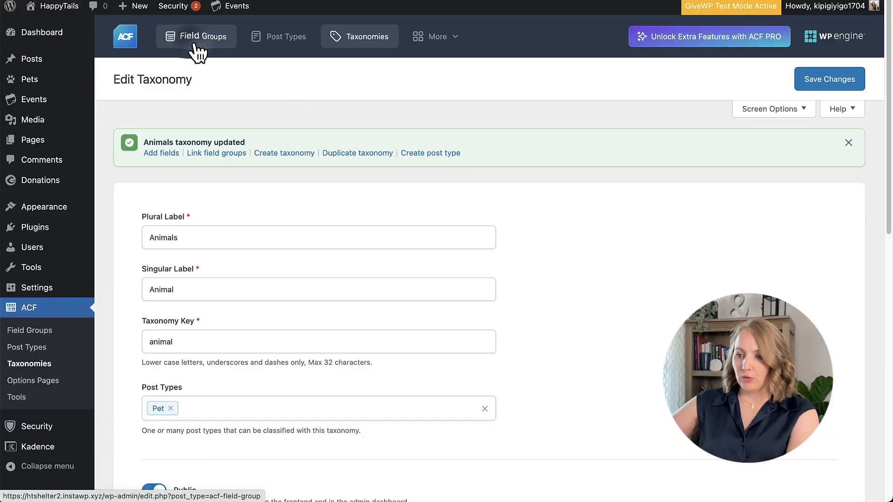
# - Start a new ACF field group and review the field types available for its first field
pyautogui.click(195, 45)
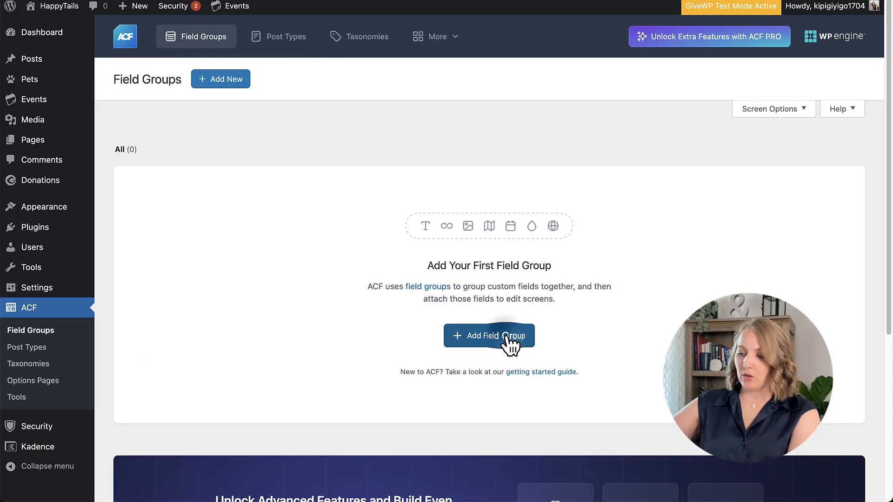
pyautogui.click(508, 337)
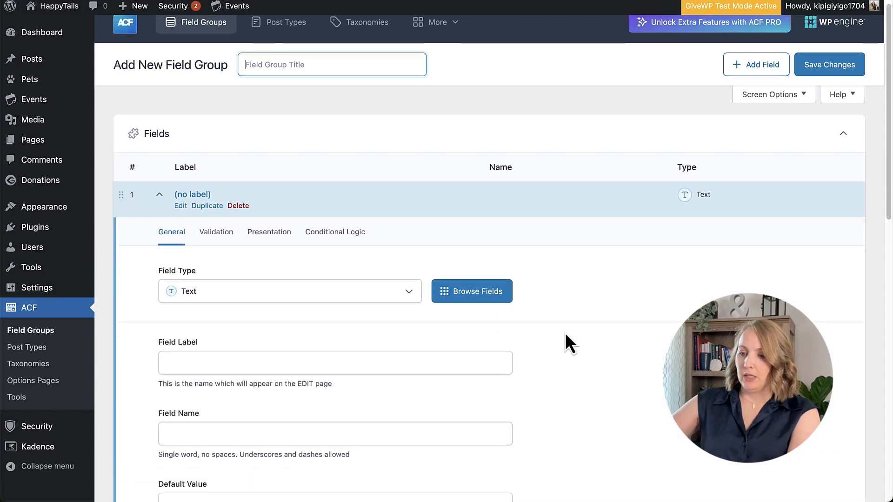
pyautogui.scroll(-5, 565, 333)
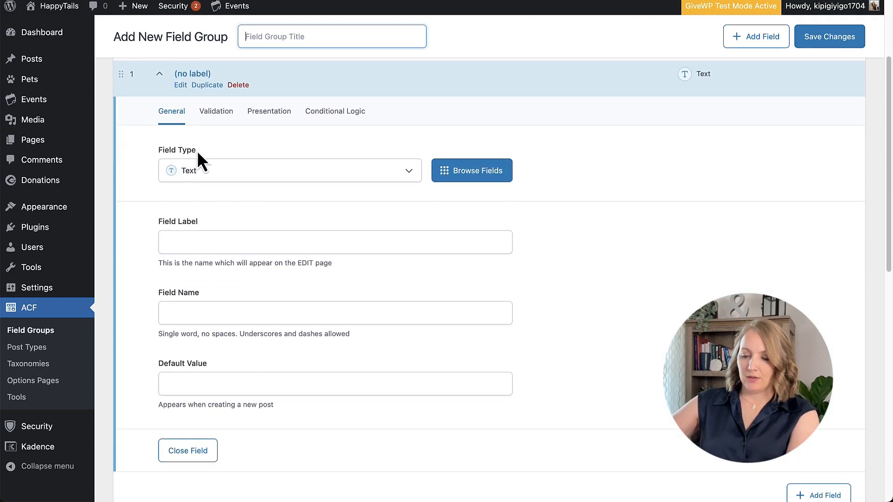
pyautogui.click(251, 175)
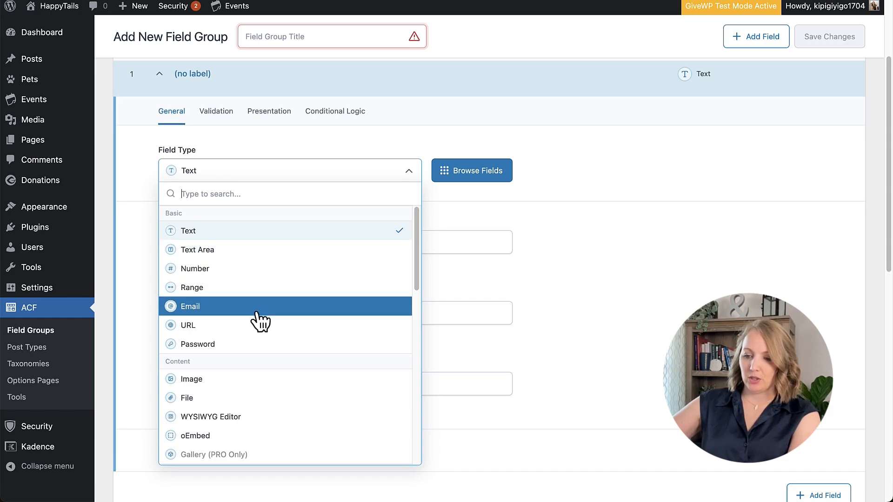
pyautogui.moveTo(416, 252); pyautogui.dragTo(436, 437)
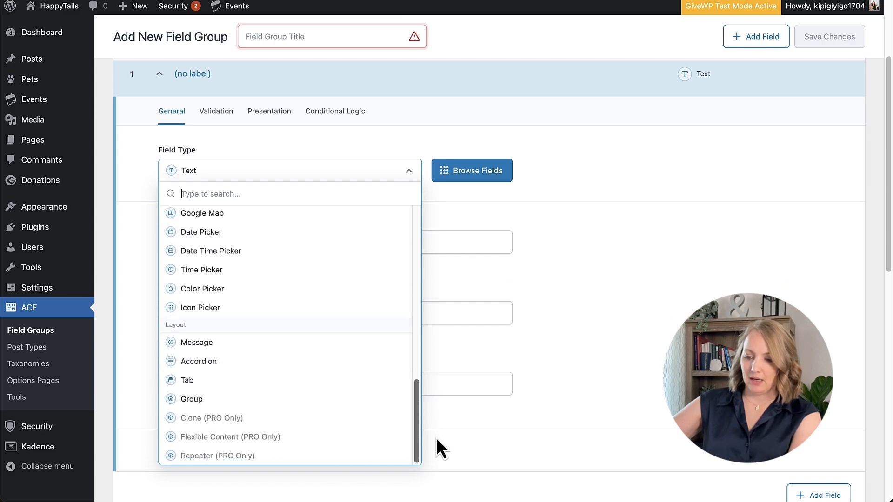
pyautogui.click(263, 139)
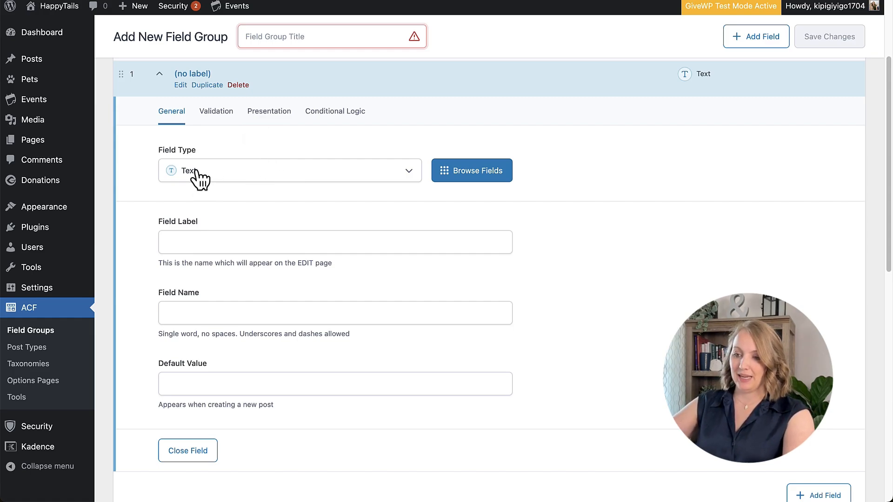
# - Set the first field's type to Number and label it "Pet Id"
pyautogui.click(310, 179)
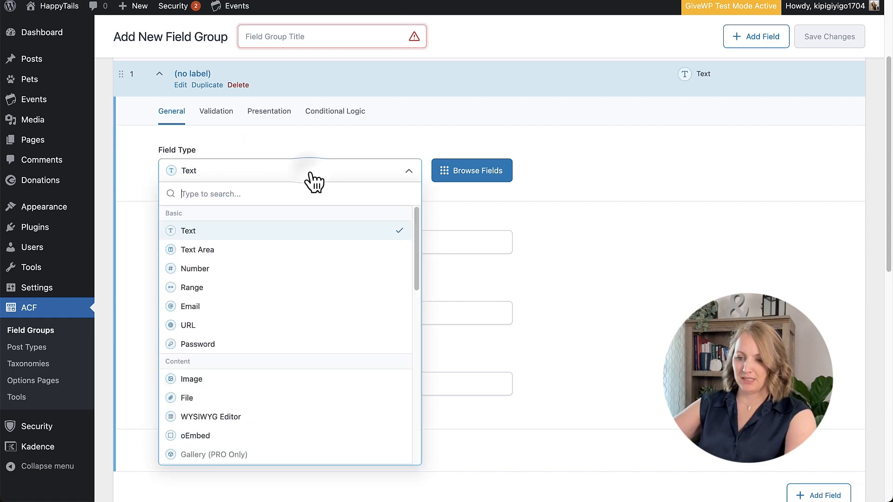
pyautogui.click(295, 264)
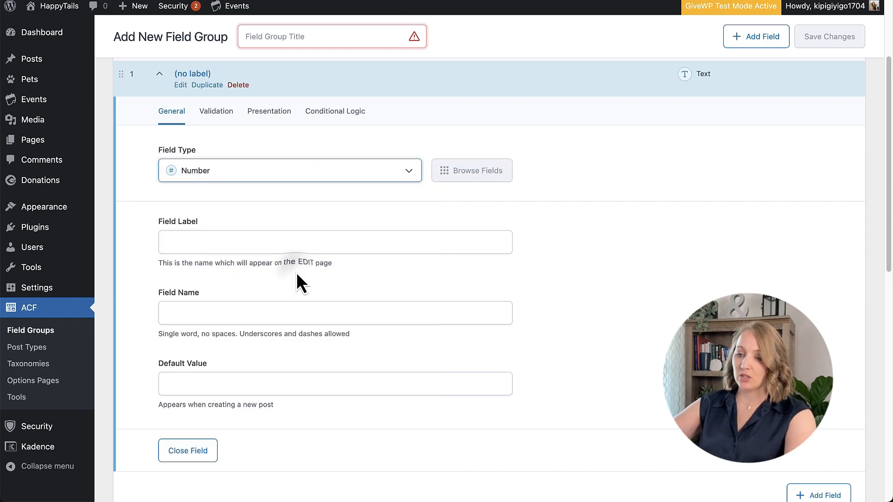
pyautogui.click(201, 241)
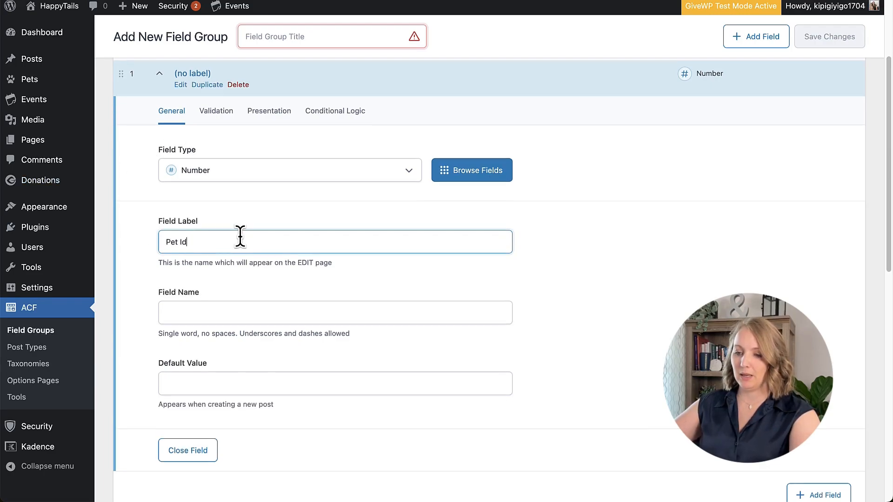
# - Change the Pet Id field's type to Text, leaving its default value empty
pyautogui.scroll(-3, 239, 236)
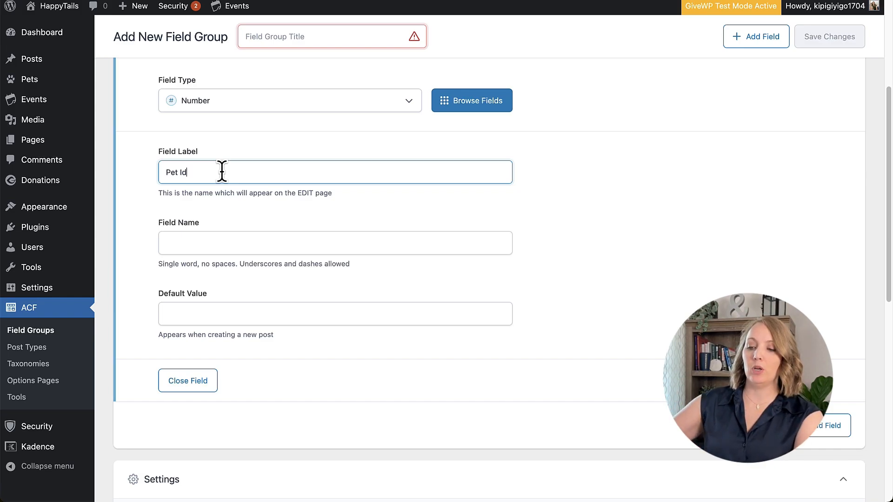
pyautogui.click(229, 108)
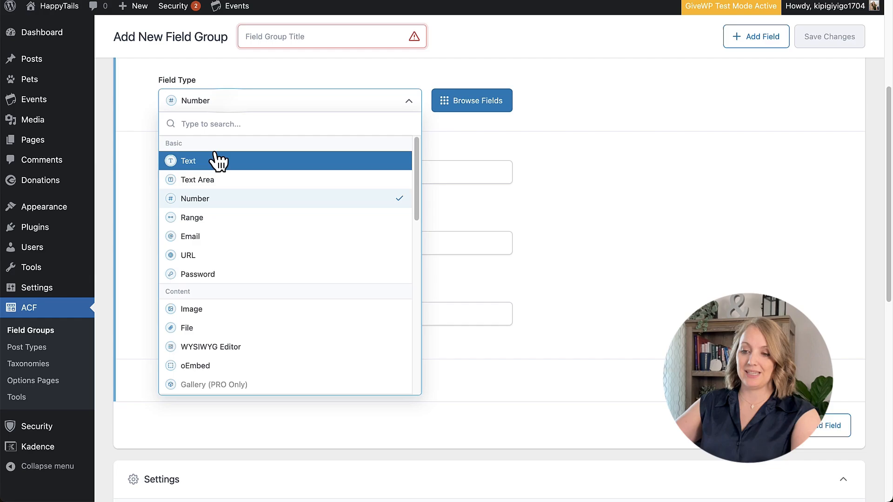
pyautogui.click(245, 162)
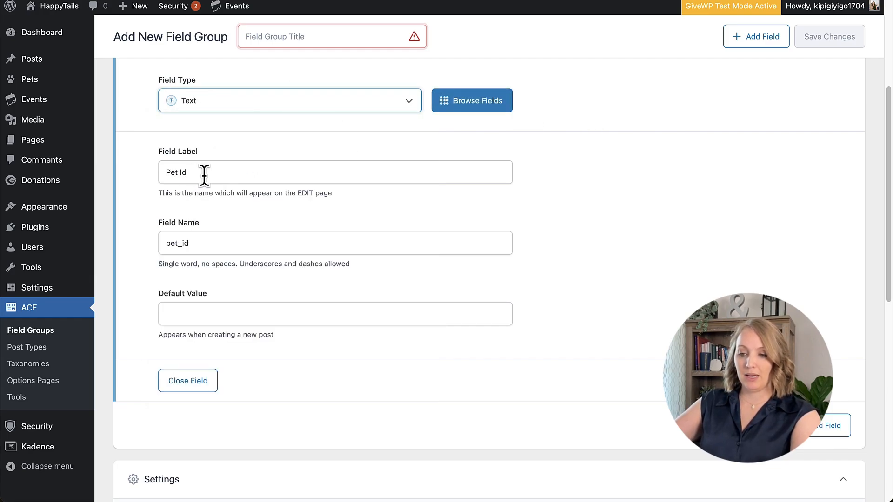
pyautogui.click(209, 314)
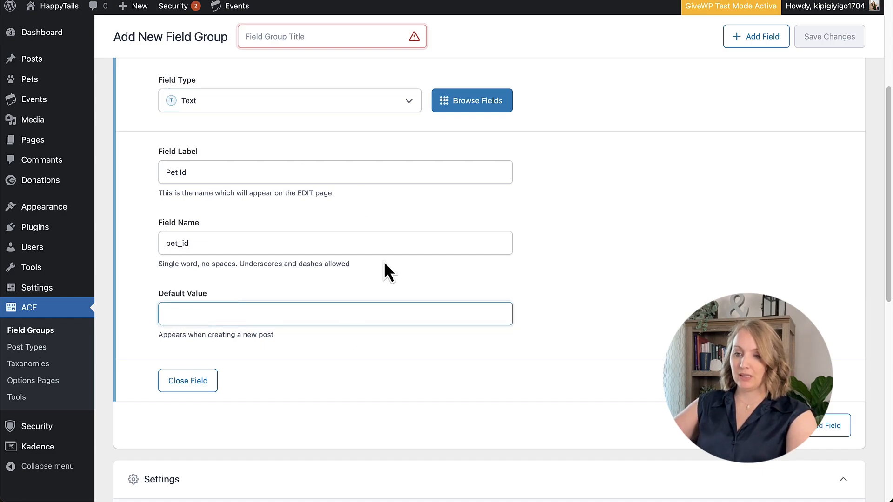
# - Title the new field group "Pet Profile" and save it
pyautogui.scroll(3, 384, 265)
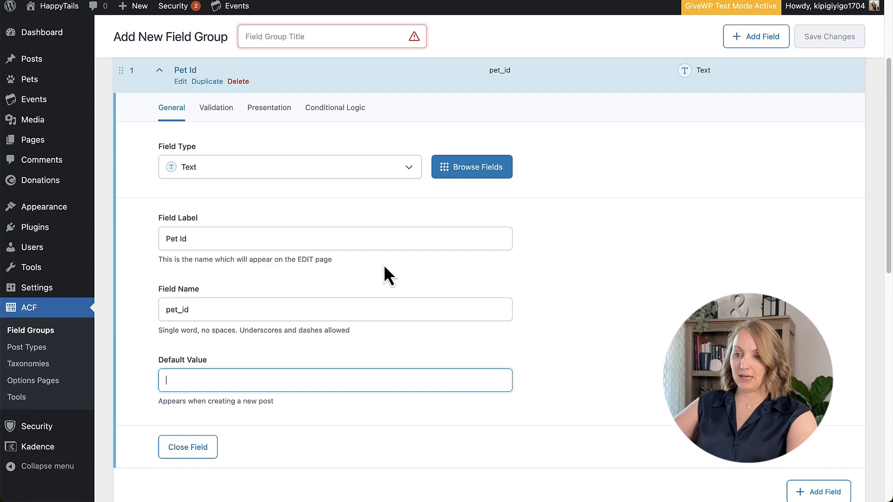
pyautogui.scroll(1, 251, 282)
pyautogui.click(278, 37)
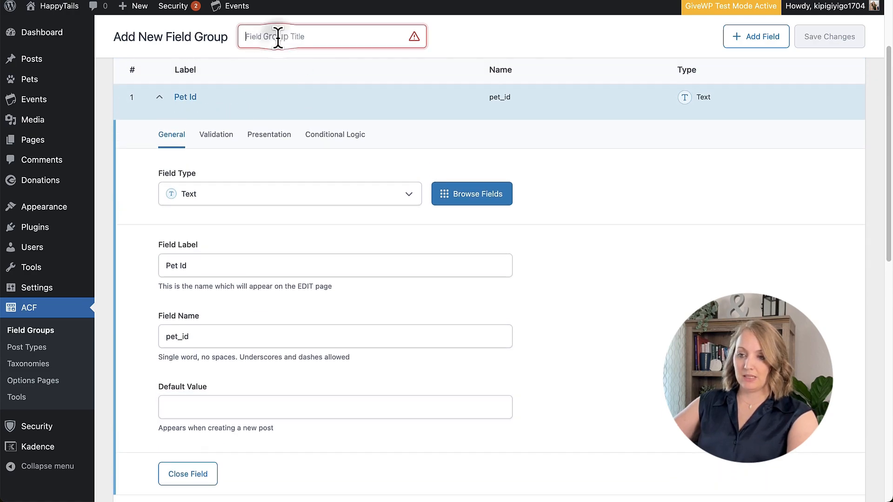
pyautogui.write('Pet')
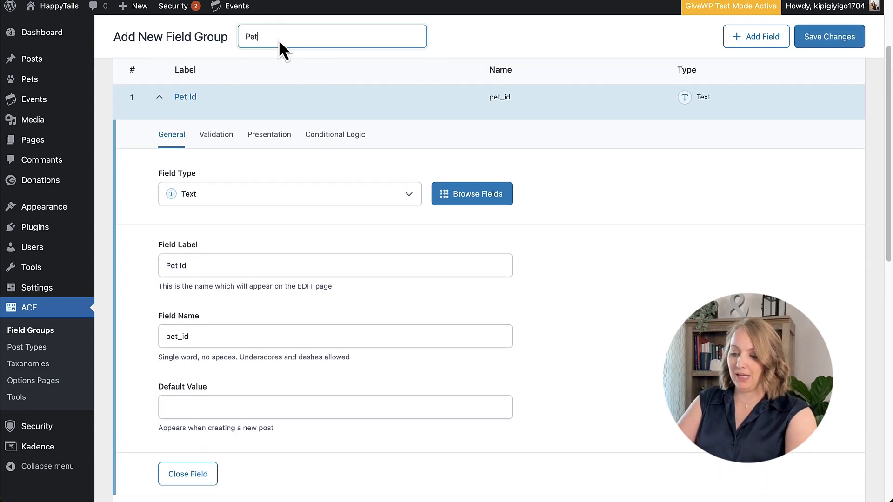
pyautogui.write(' Profile')
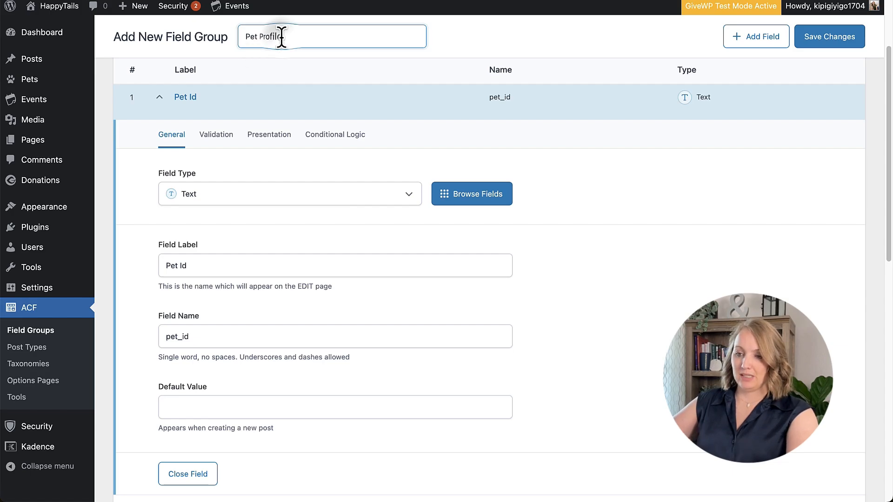
pyautogui.click(847, 47)
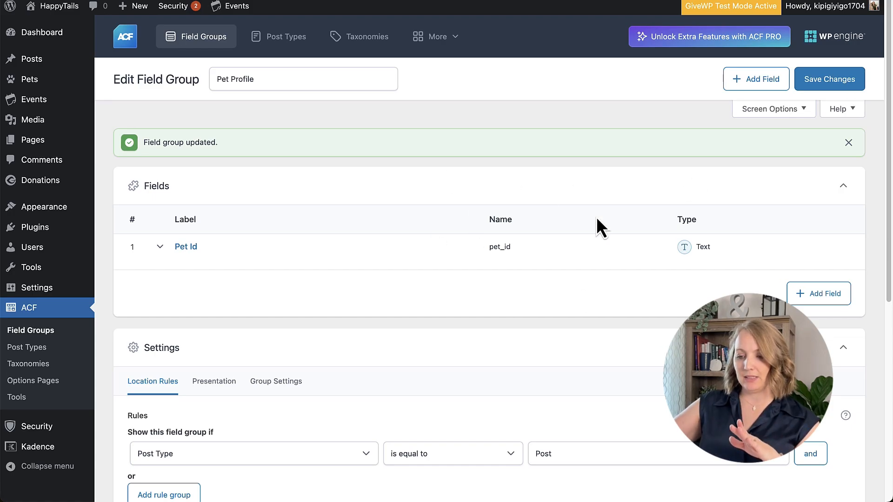
# - Set the Pet Profile location rule to show the group when Post Type is equal to Pet, and save the changes
pyautogui.scroll(-5, 515, 326)
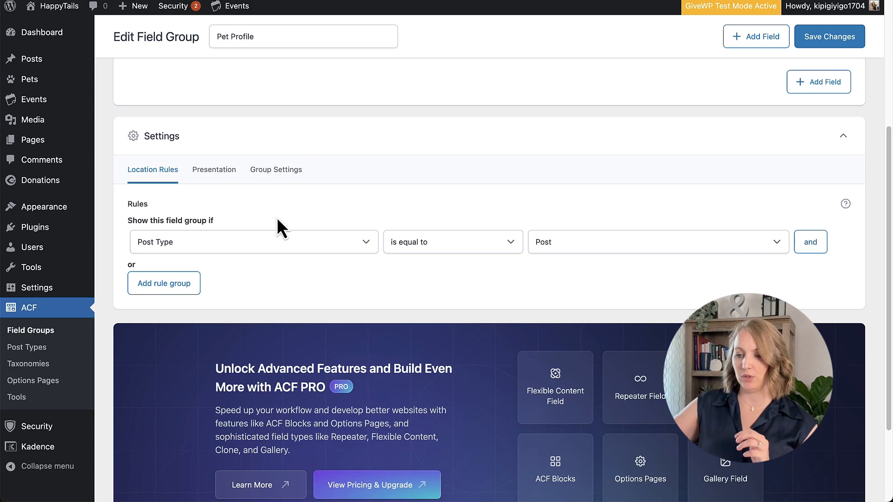
pyautogui.click(604, 244)
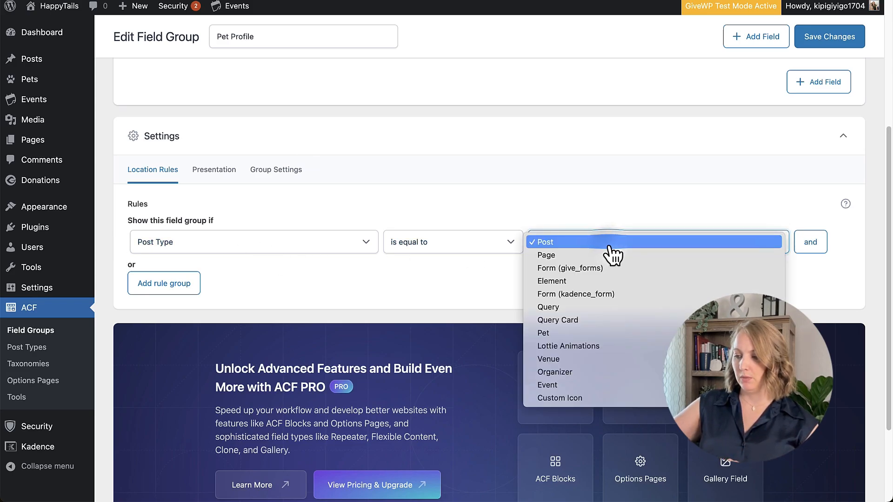
pyautogui.click(600, 333)
pyautogui.click(828, 38)
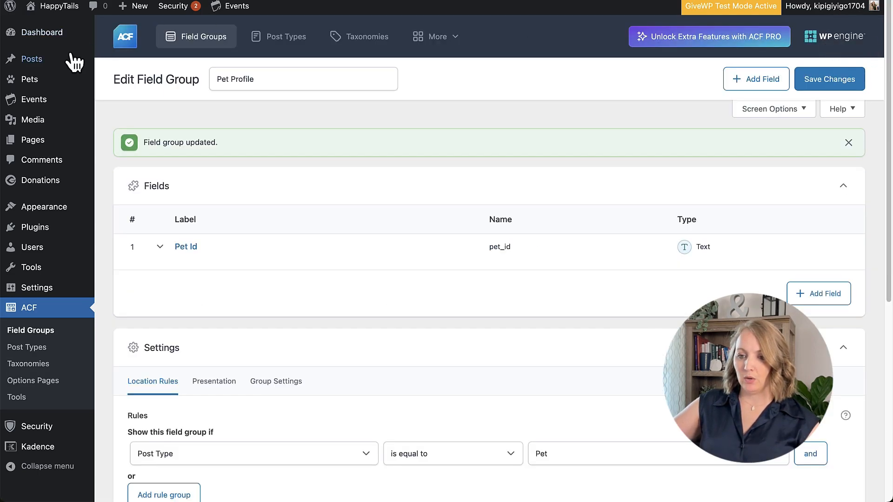
# - Open the Bingo pet for editing, enter A1000 as its Pet Id under Pet Profile and save the draft
pyautogui.click(33, 82)
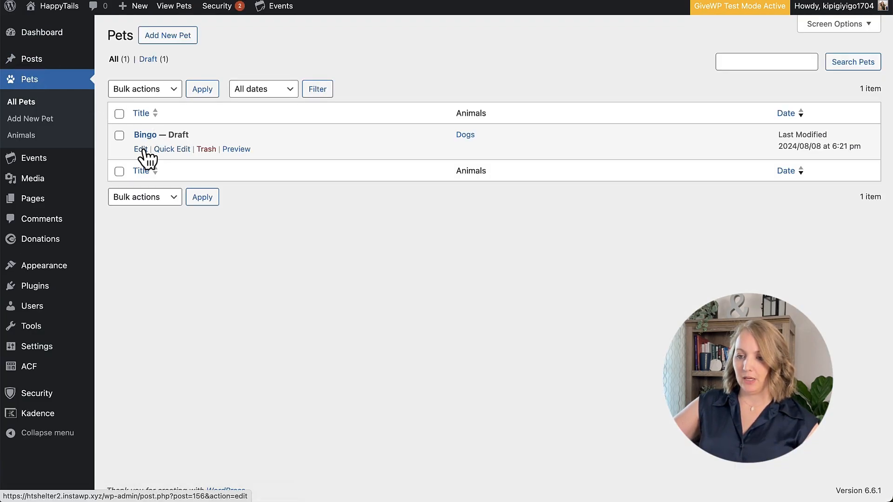
pyautogui.click(141, 149)
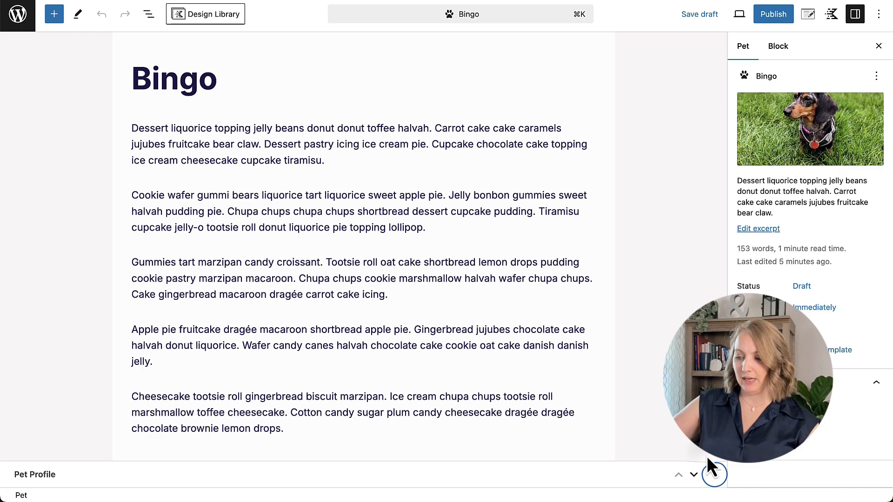
pyautogui.click(706, 457)
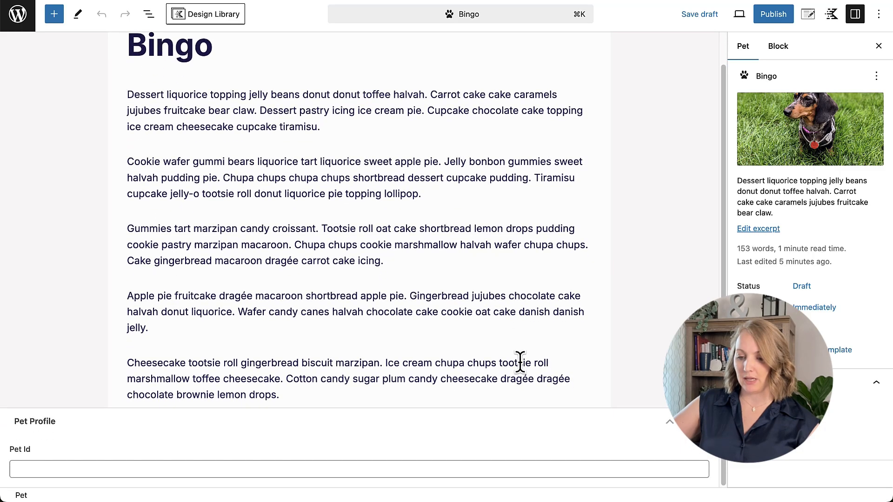
pyautogui.click(46, 468)
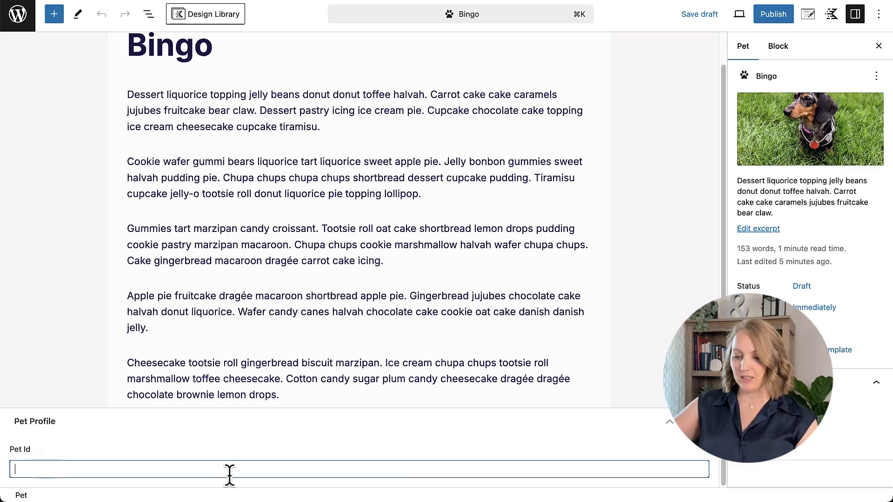
pyautogui.write('A')
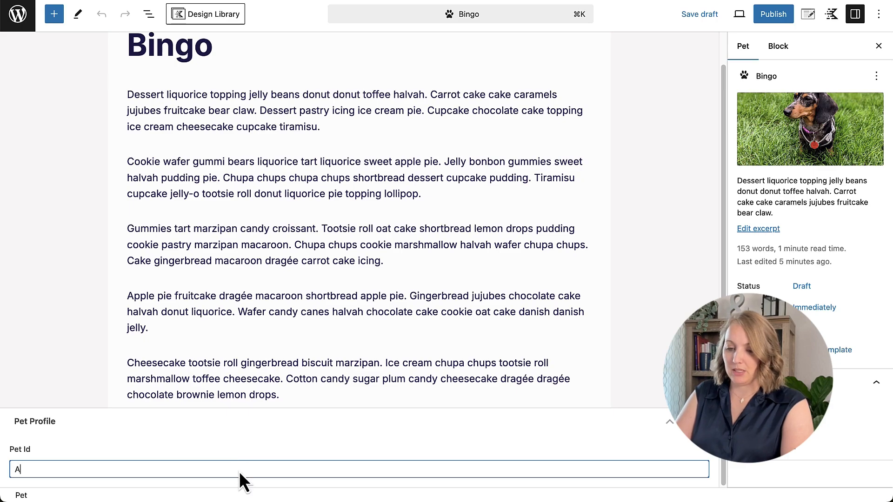
pyautogui.write('1000')
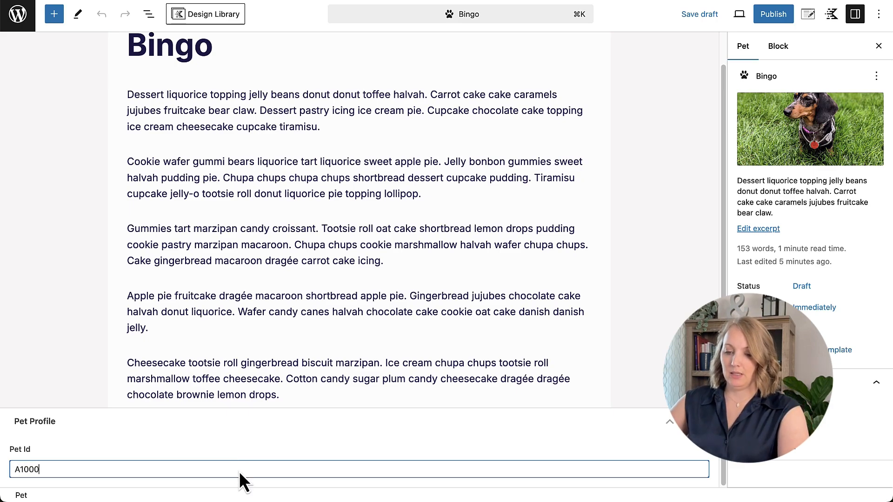
pyautogui.click(700, 16)
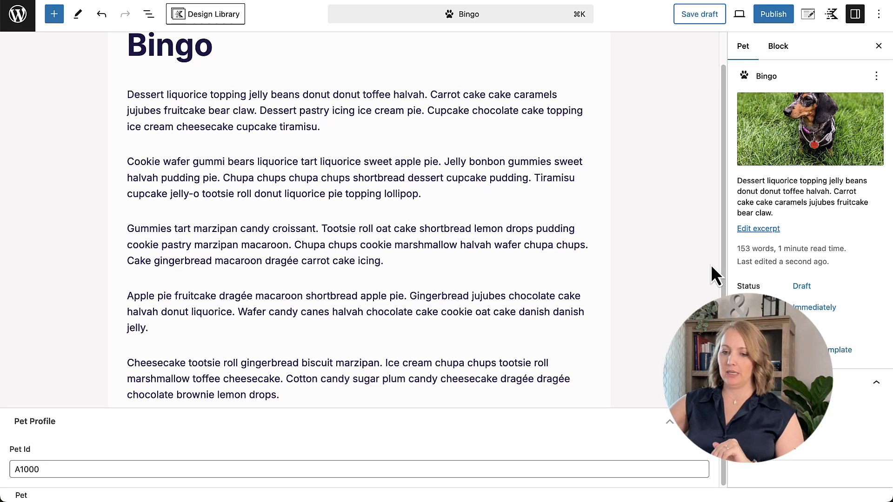
# - Return to the ACF Pet Profile field group and add a second field of type Number
pyautogui.click(21, 29)
pyautogui.moveTo(39, 368)
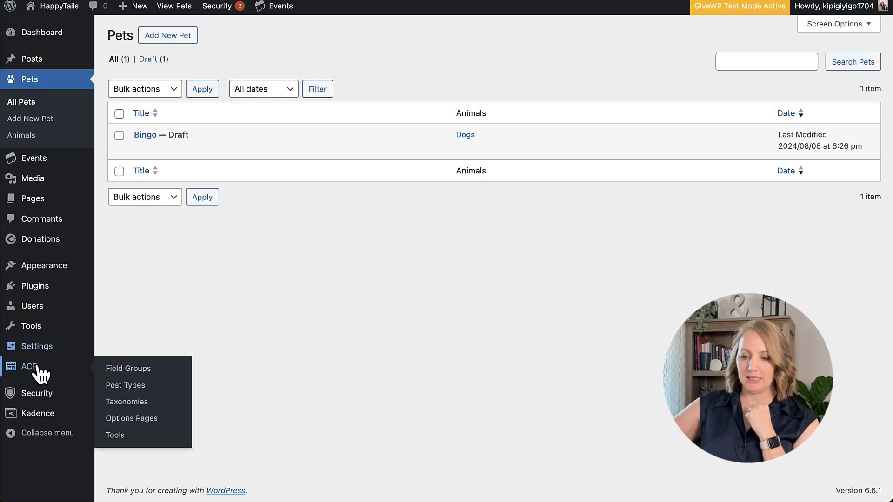
pyautogui.click(118, 370)
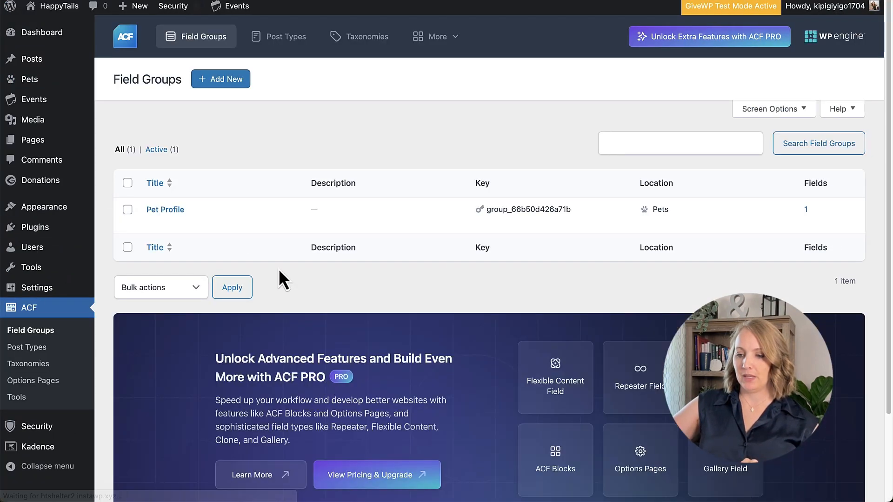
pyautogui.click(153, 222)
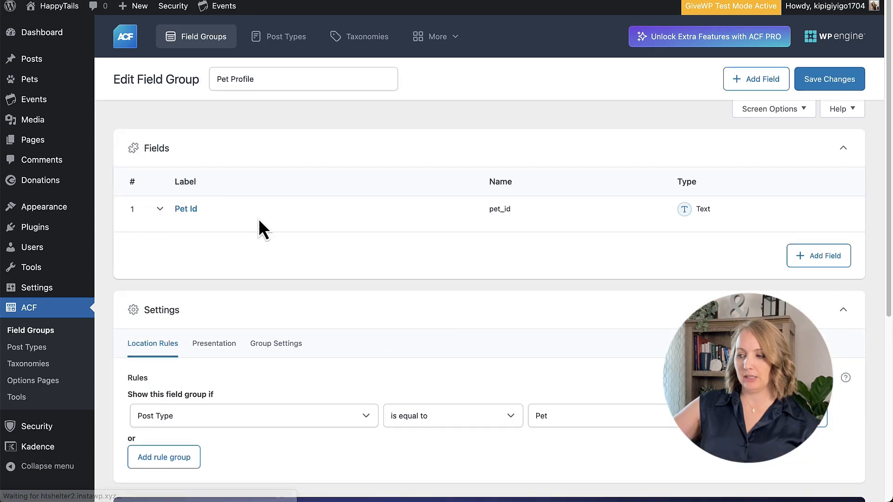
pyautogui.click(808, 256)
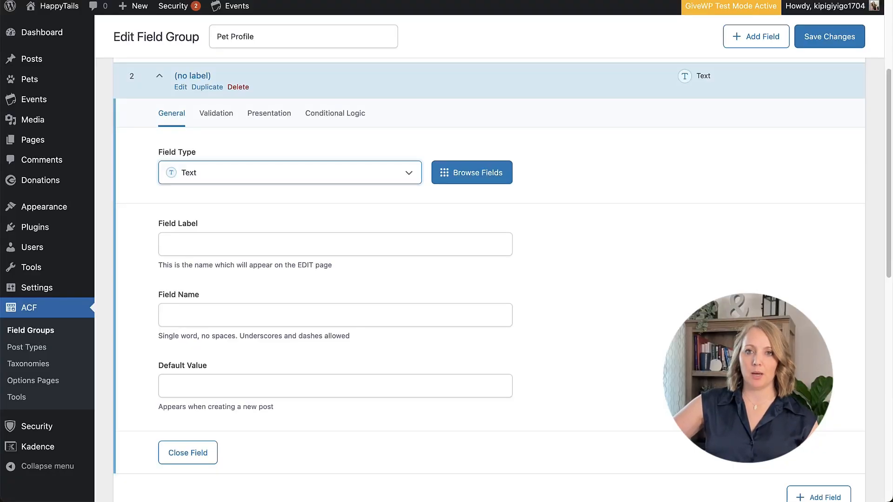
pyautogui.click(246, 186)
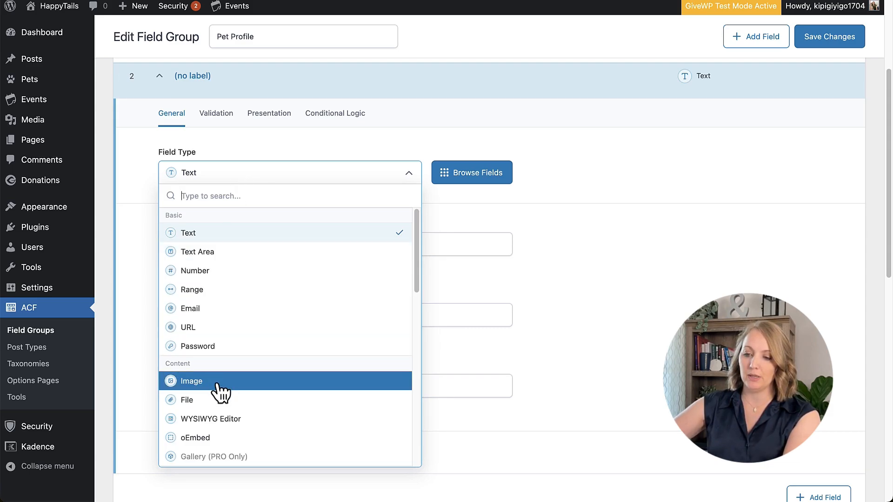
pyautogui.click(232, 276)
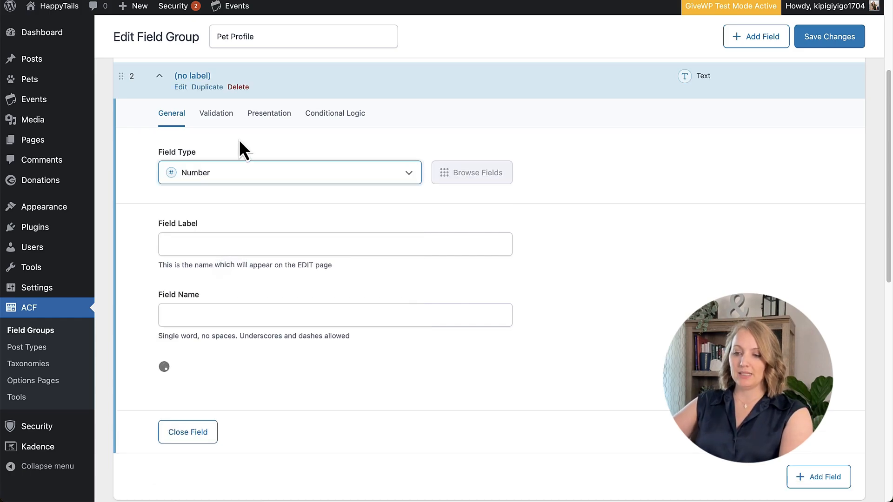
# - Label the new Number field "Adoption Fee" with the field name adoption_fee
pyautogui.click(216, 240)
pyautogui.write('P')
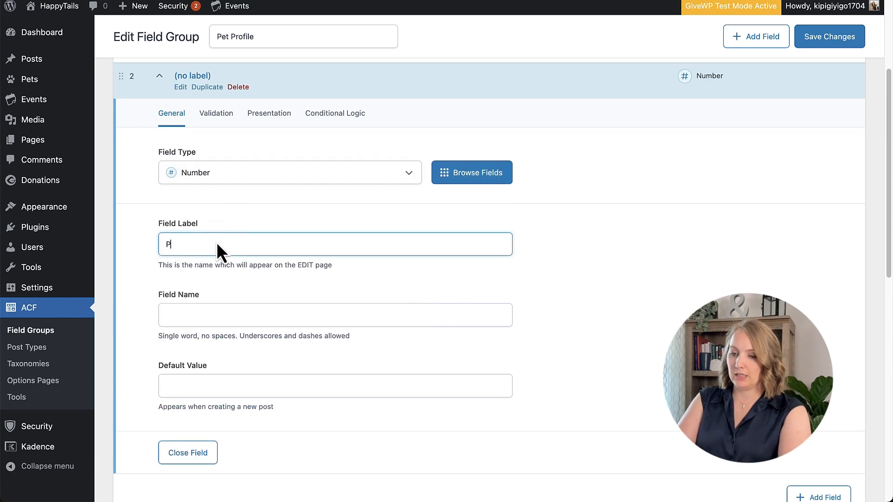
pyautogui.press('BackSpace')
pyautogui.write('Adoption F')
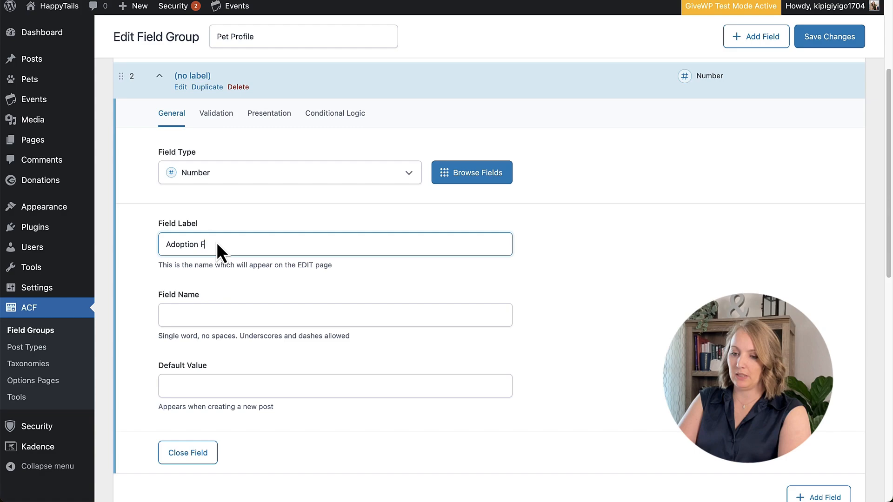
pyautogui.write('ee')
pyautogui.press('Tab')
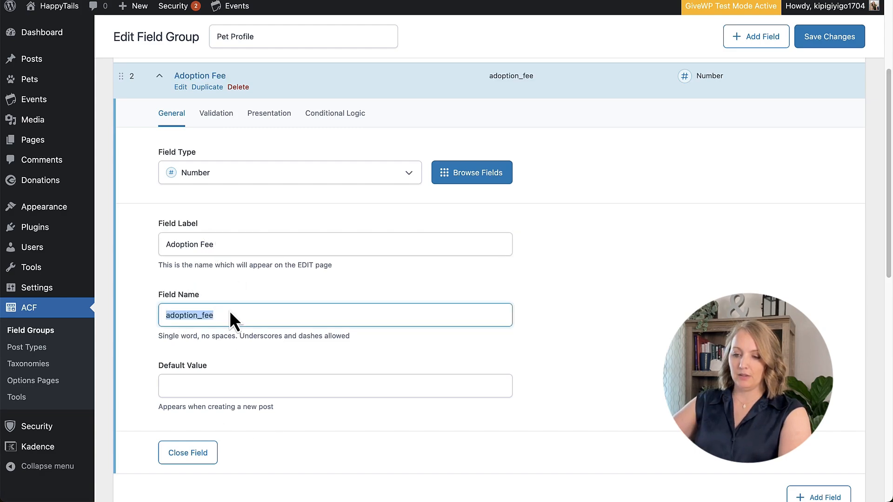
# - Set the Adoption Fee field's default value to $150
pyautogui.scroll(-3, 231, 307)
pyautogui.click(245, 316)
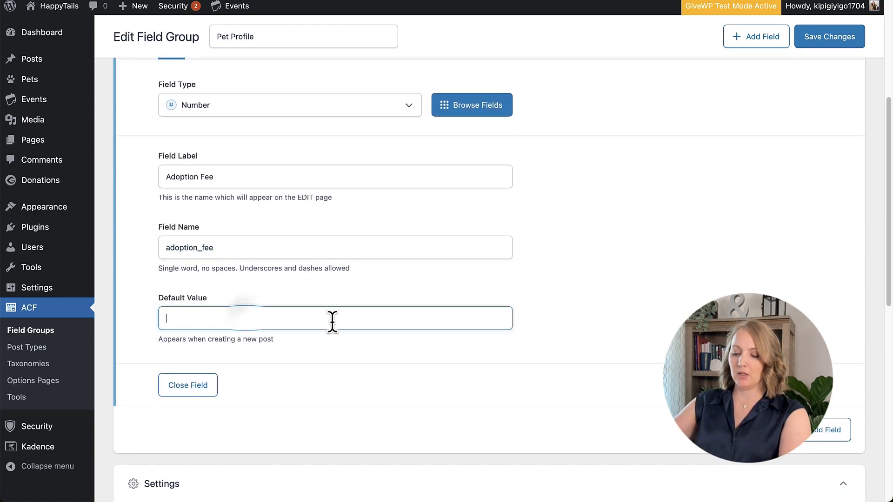
pyautogui.write('$')
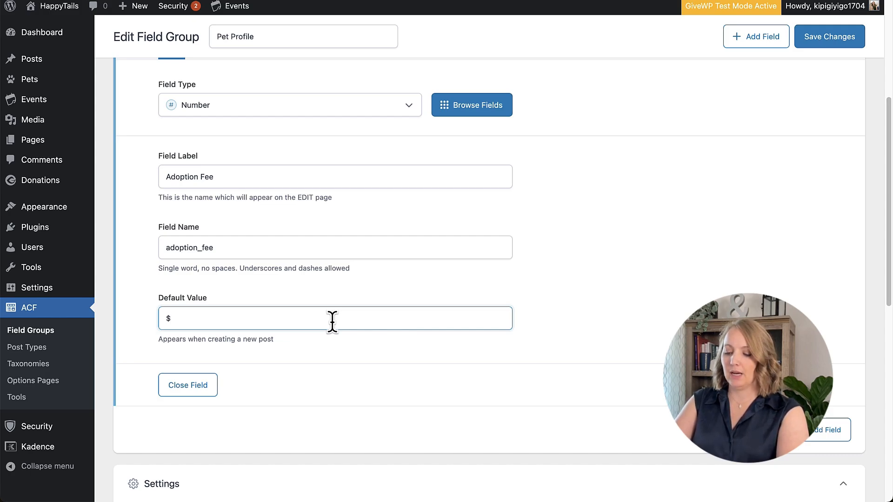
pyautogui.write('150')
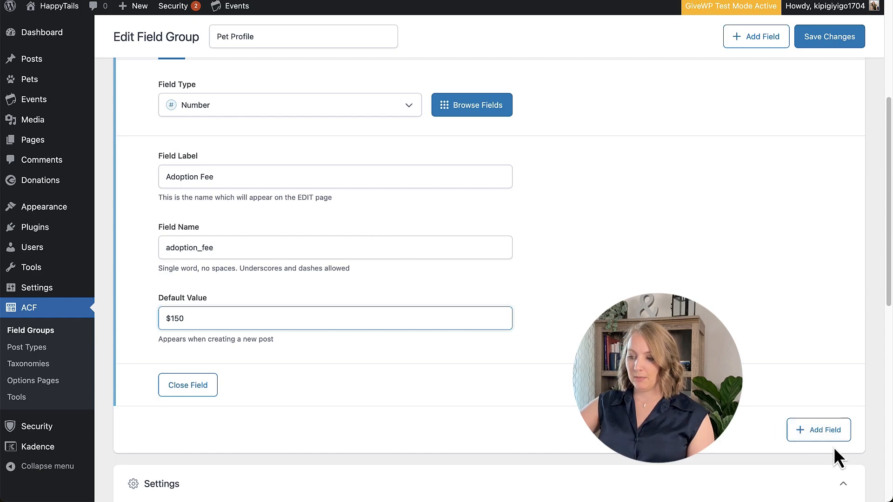
# - Add a third field to the Pet Profile group and make it a Select field
pyautogui.click(819, 430)
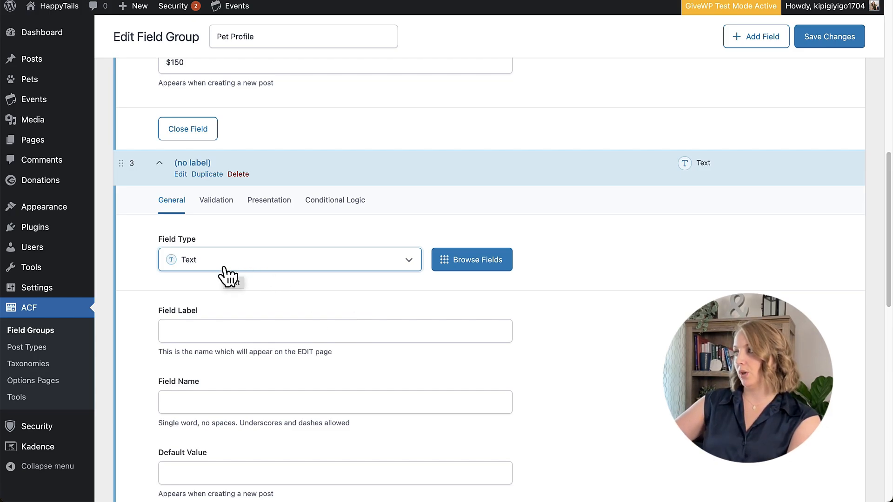
pyautogui.click(205, 273)
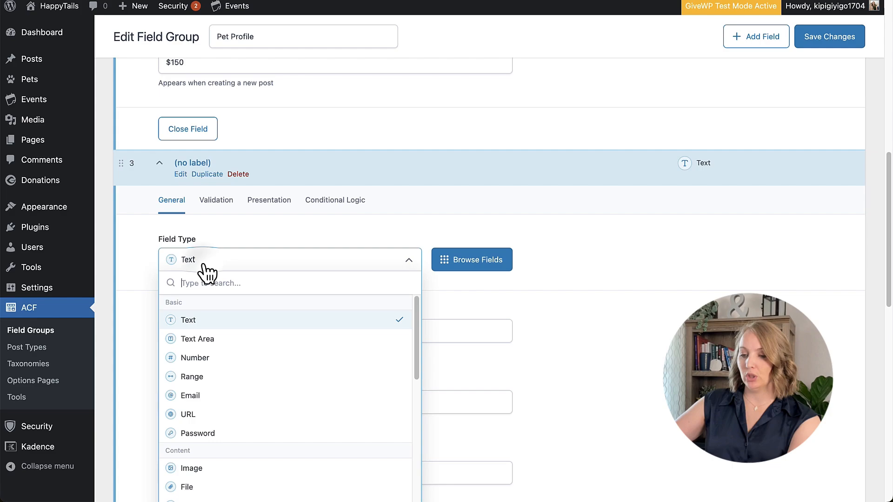
pyautogui.scroll(-3, 391, 240)
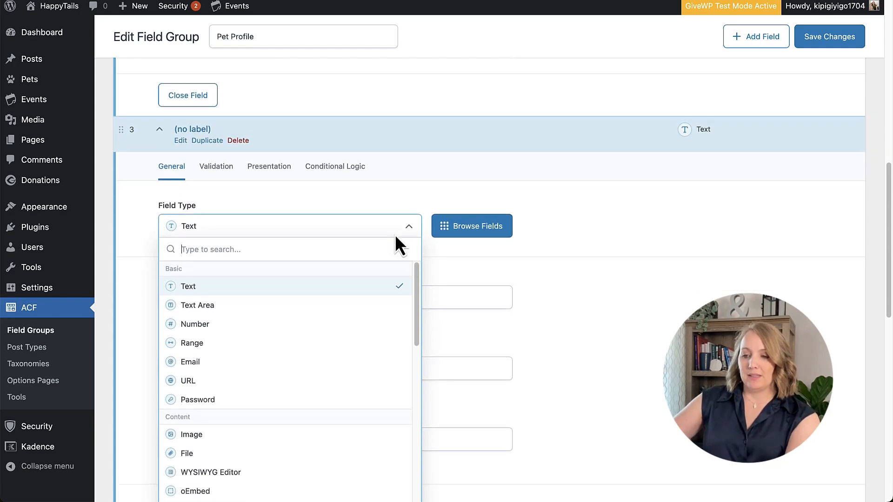
pyautogui.scroll(-1, 394, 235)
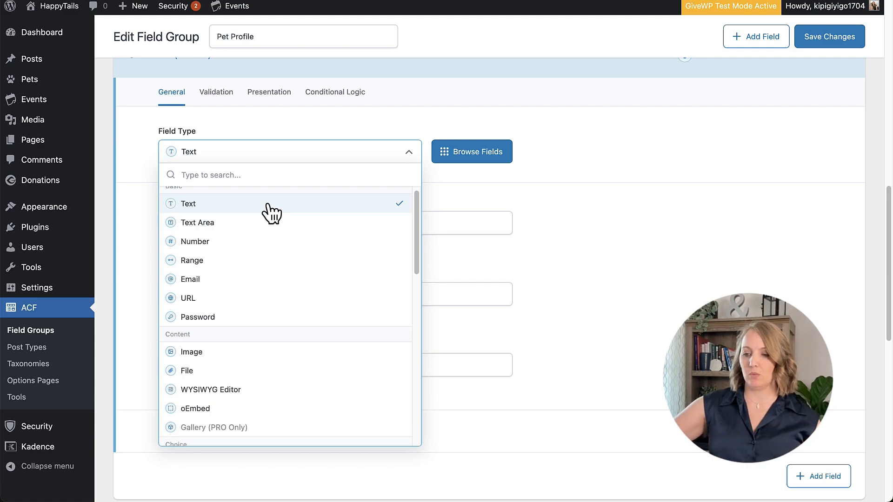
pyautogui.scroll(-3, 319, 291)
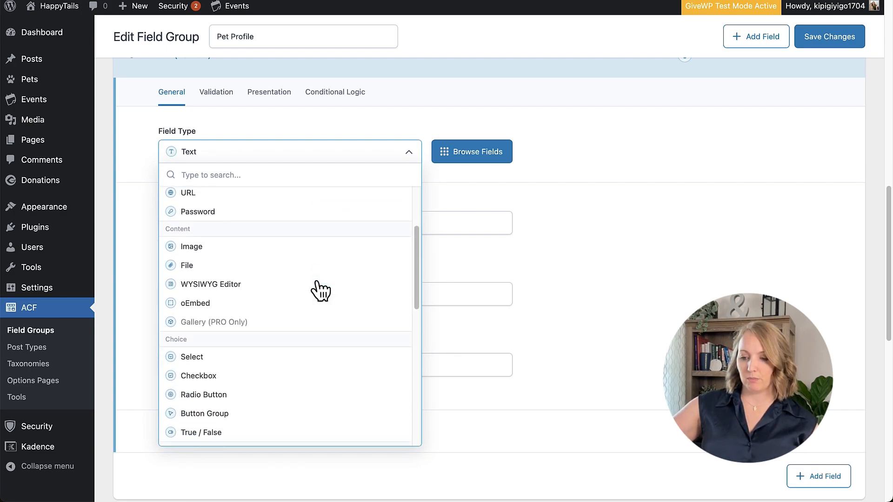
pyautogui.scroll(-3, 319, 292)
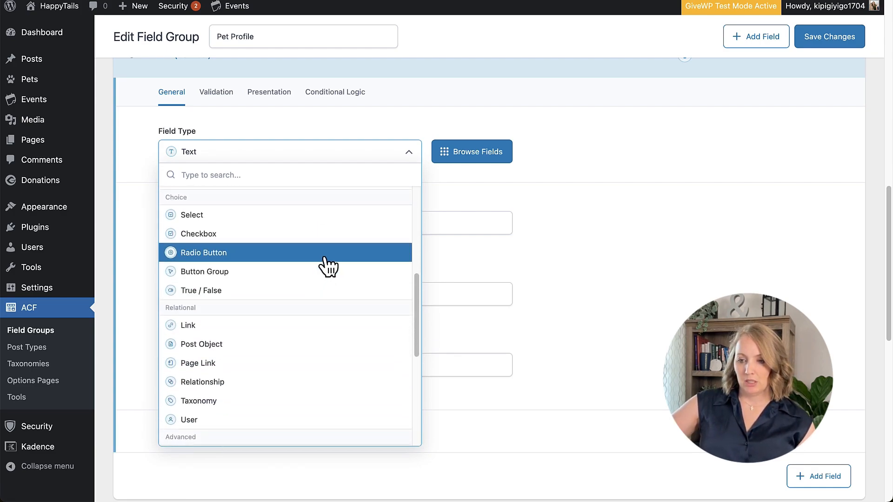
pyautogui.scroll(1, 326, 260)
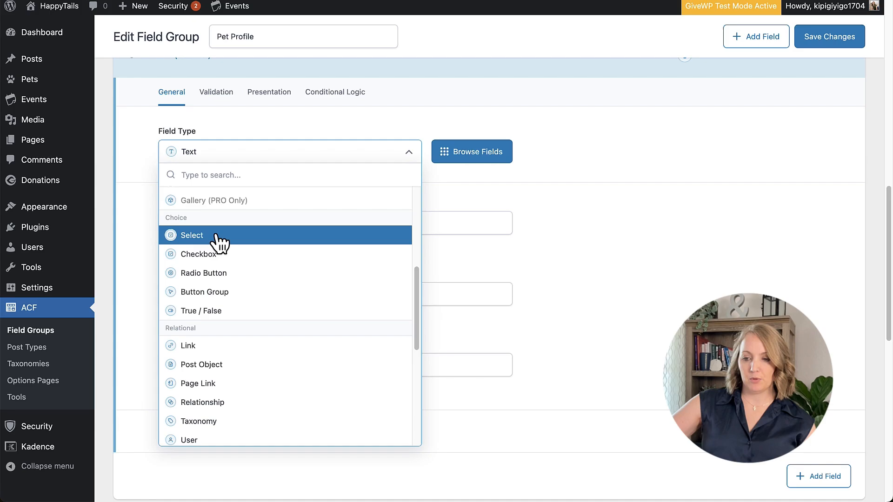
pyautogui.click(241, 236)
# - Label the new Select field "Breed/ Looks Like" with the field name breed_looks_like
pyautogui.click(191, 223)
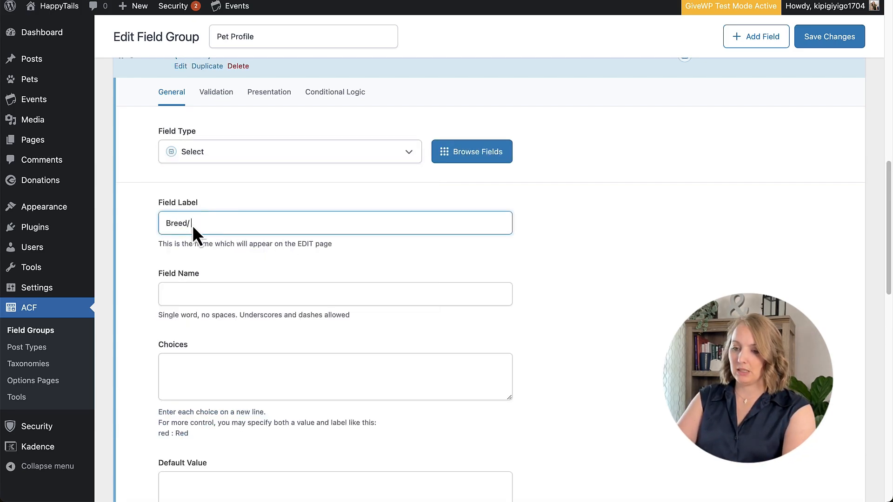
pyautogui.write('Breed/ Looke')
pyautogui.press('BackSpace')
pyautogui.write('s Like')
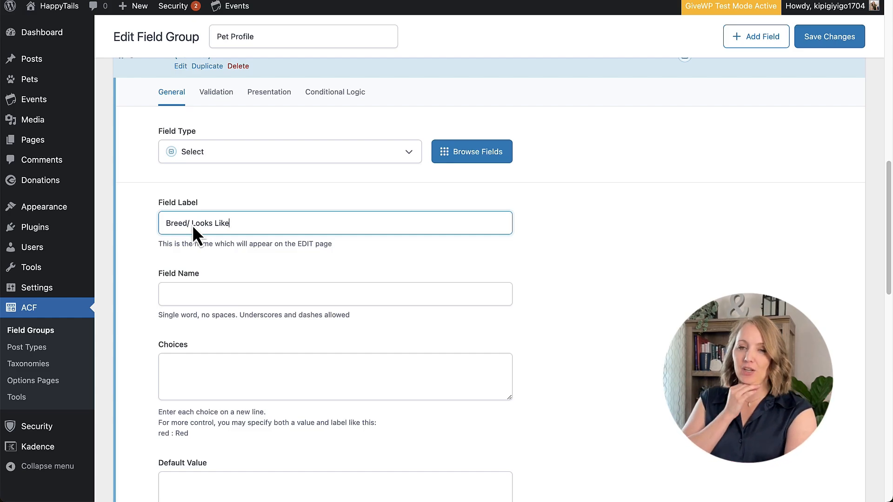
pyautogui.click(195, 294)
pyautogui.scroll(-3, 221, 342)
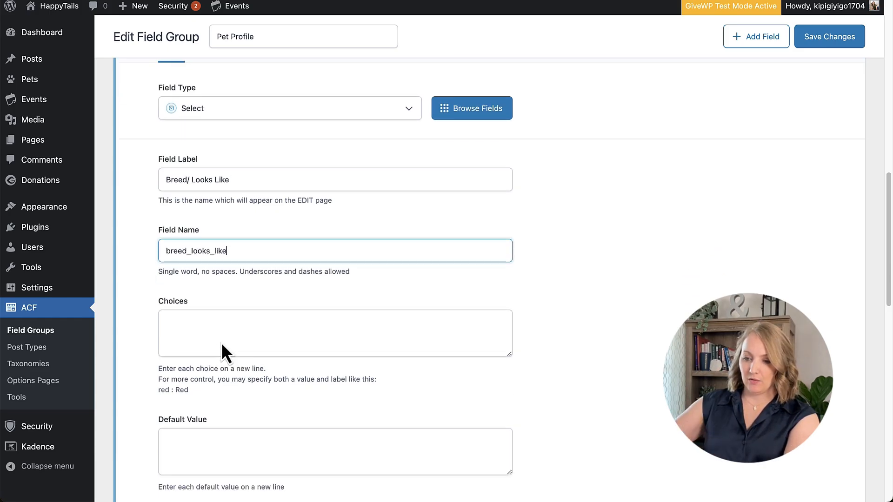
# - Enter Dachshund, Golden Retriever, Pit Bull and Chihuahua as the breed field's choices, one per line
pyautogui.click(211, 289)
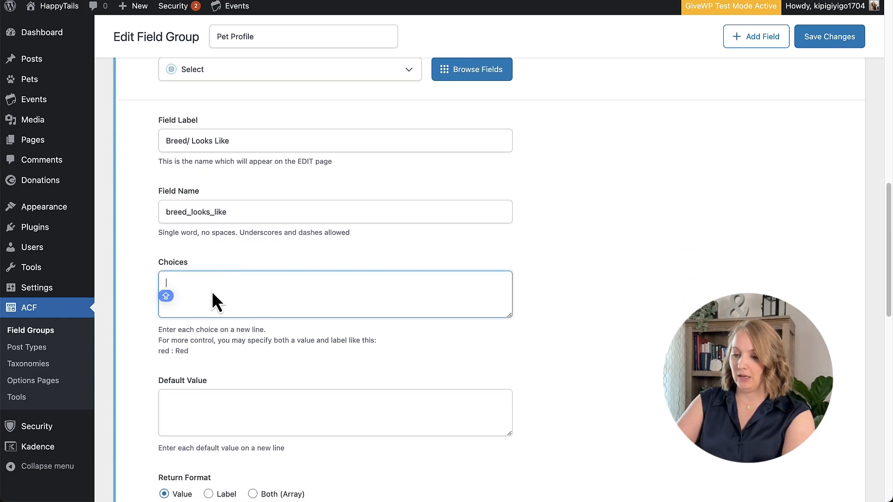
pyautogui.write('Dachshund ')
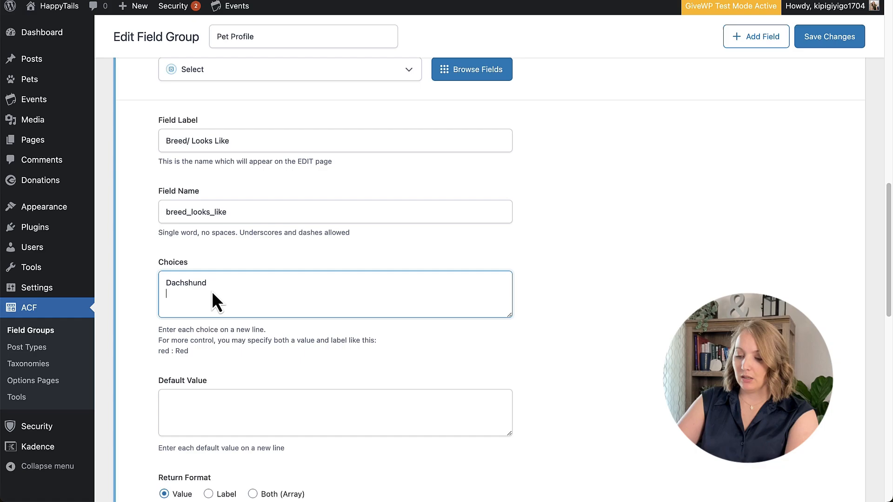
pyautogui.write('Golden')
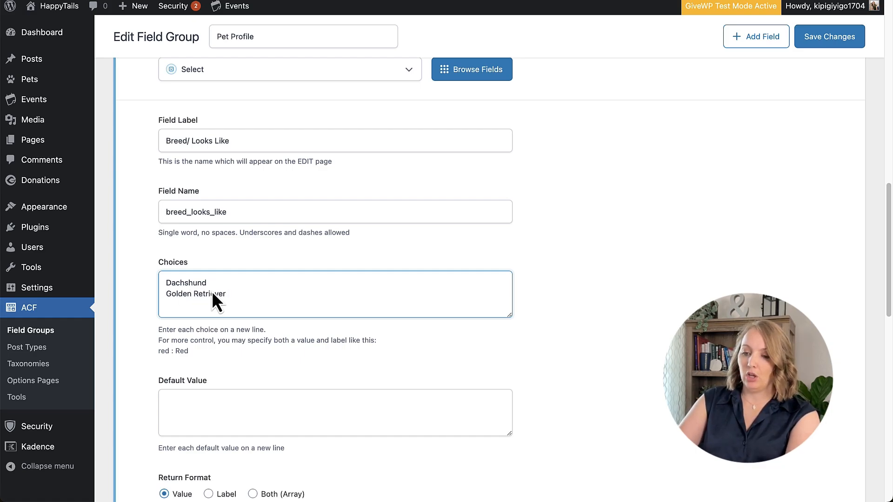
pyautogui.write(' Retriever Pit')
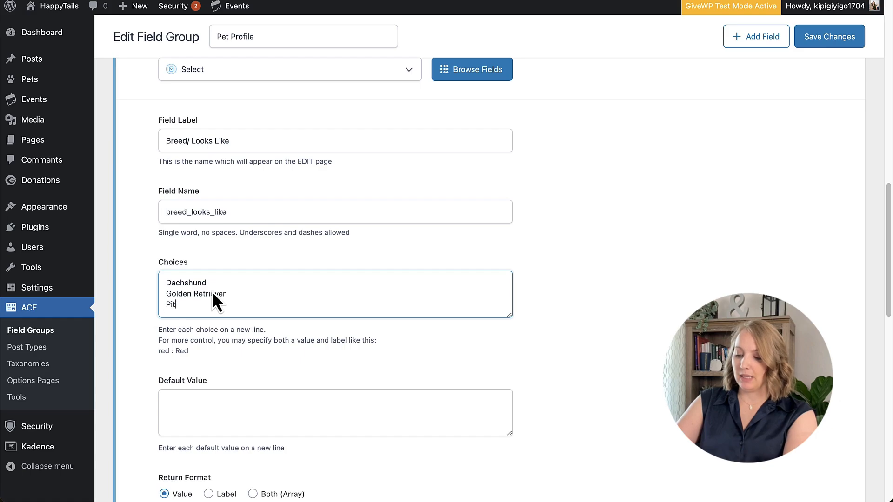
pyautogui.write(' Bull')
pyautogui.press('Return')
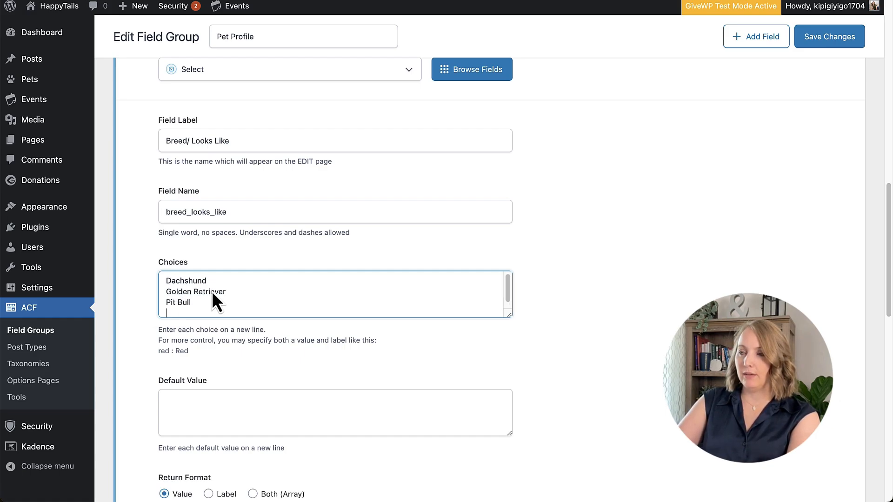
pyautogui.write('Chihuahua')
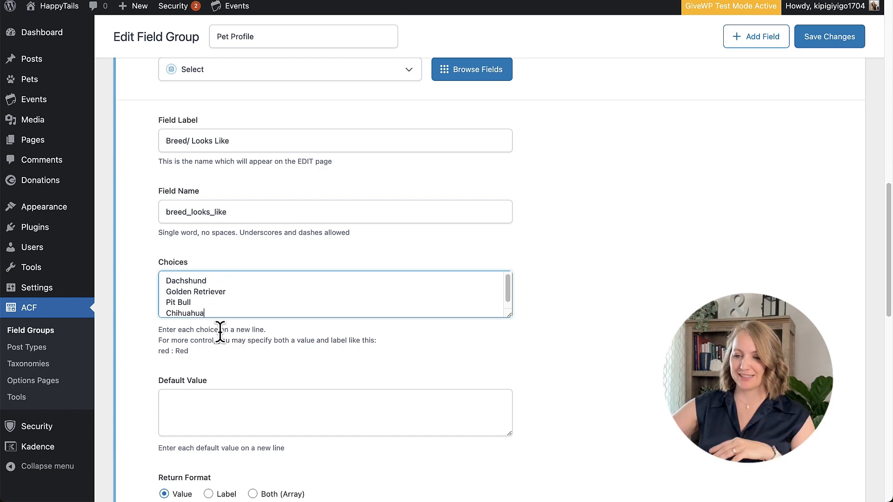
pyautogui.scroll(-2, 217, 329)
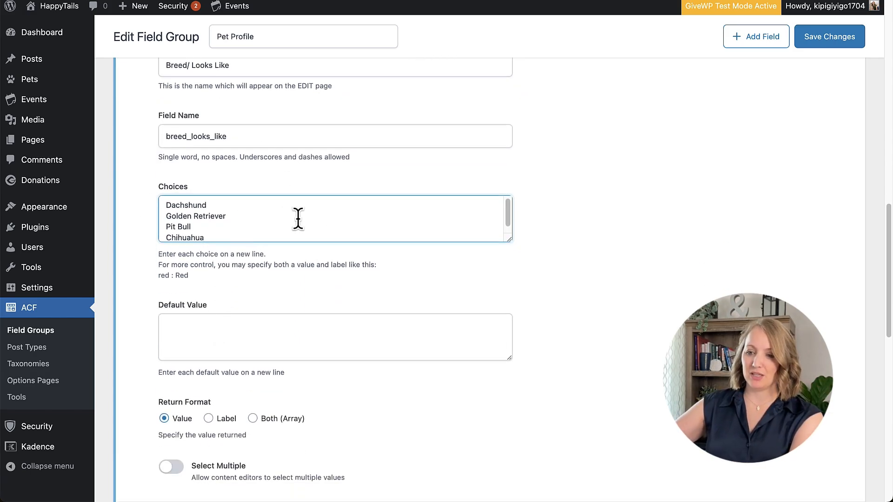
# - Leave the breed field's default value empty and allow editors to select multiple values
pyautogui.click(198, 336)
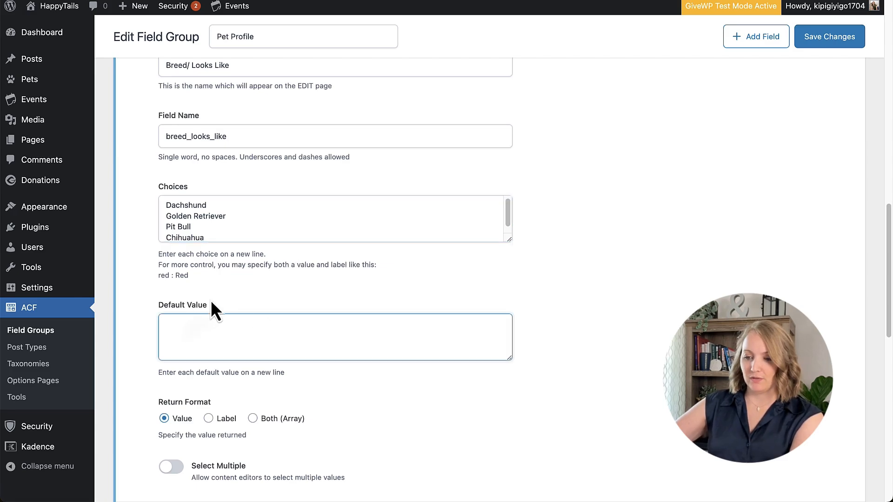
pyautogui.scroll(-3, 359, 333)
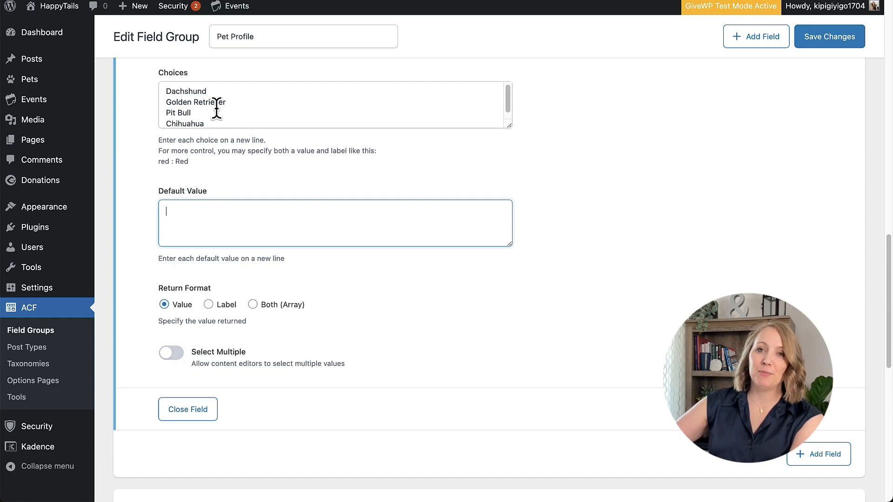
pyautogui.click(171, 353)
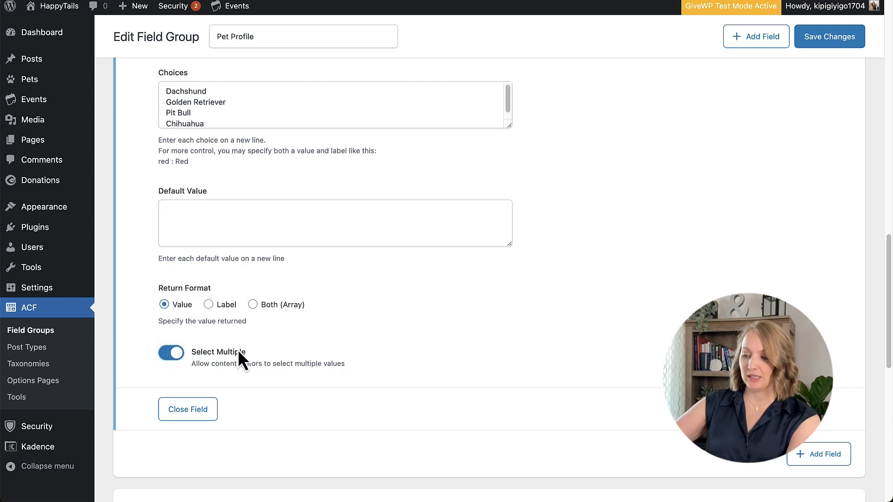
# - Add a fourth field to the group and set its field type to Select
pyautogui.scroll(5, 526, 413)
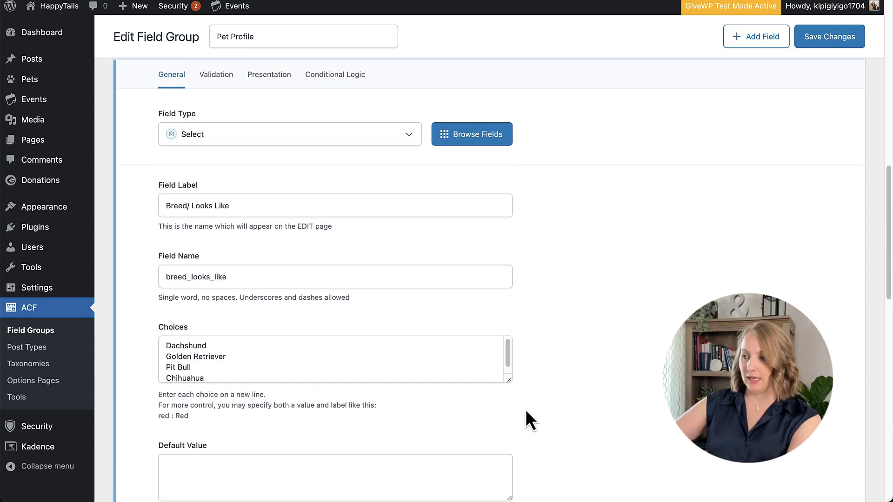
pyautogui.scroll(2, 526, 409)
pyautogui.scroll(-10, 736, 129)
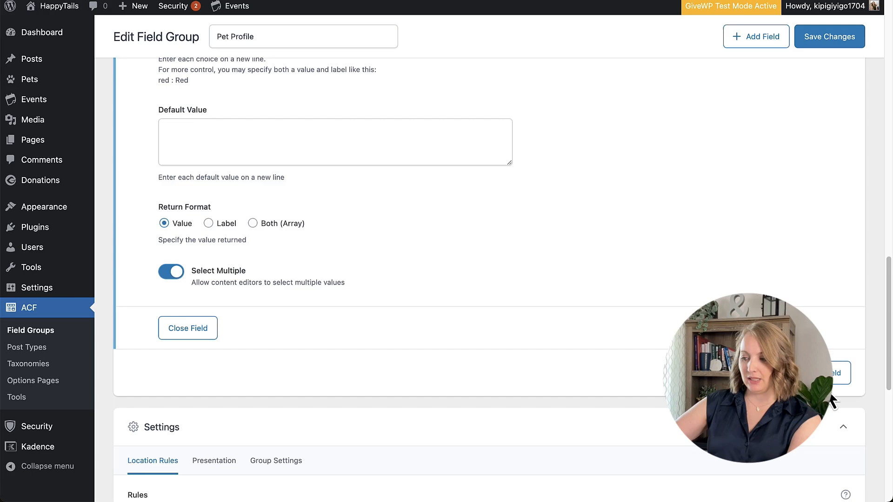
pyautogui.click(839, 425)
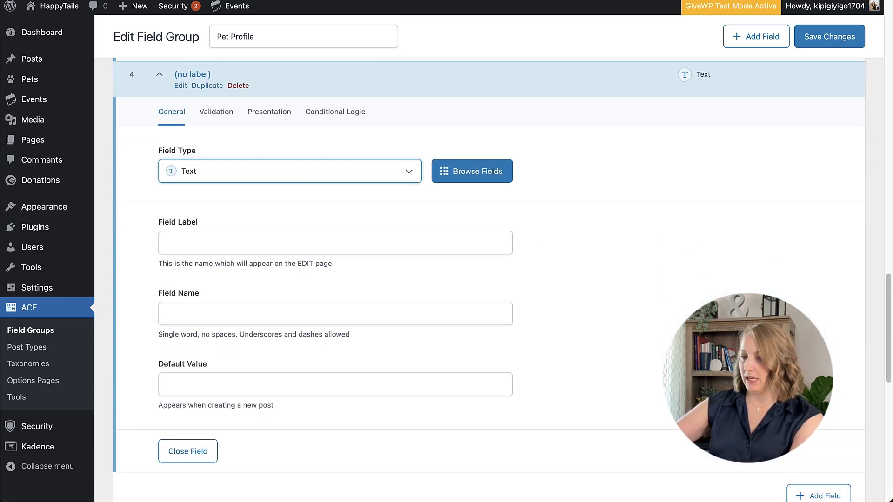
pyautogui.click(222, 175)
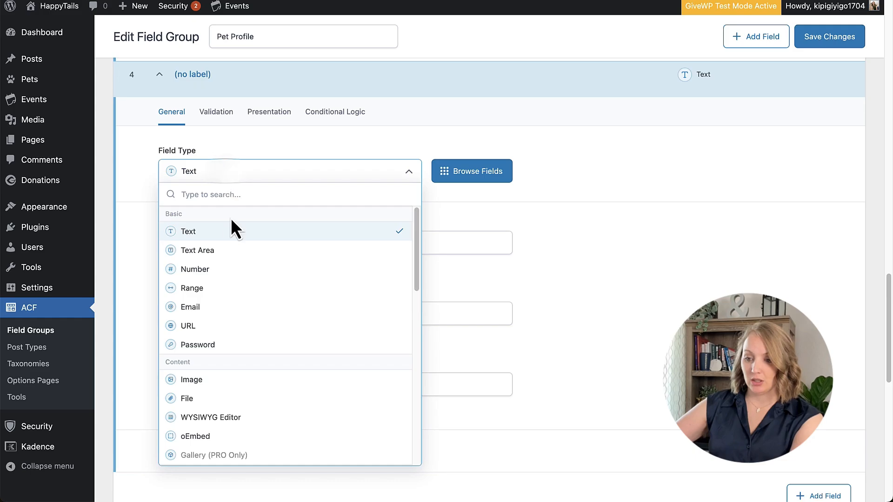
pyautogui.scroll(-5, 254, 384)
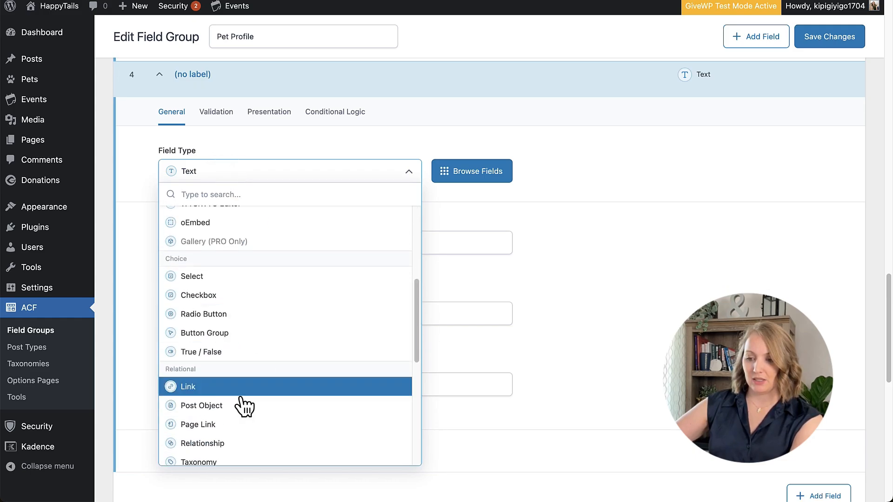
pyautogui.click(263, 279)
# - Label the fourth field "Gender" with the field name gender
pyautogui.click(238, 241)
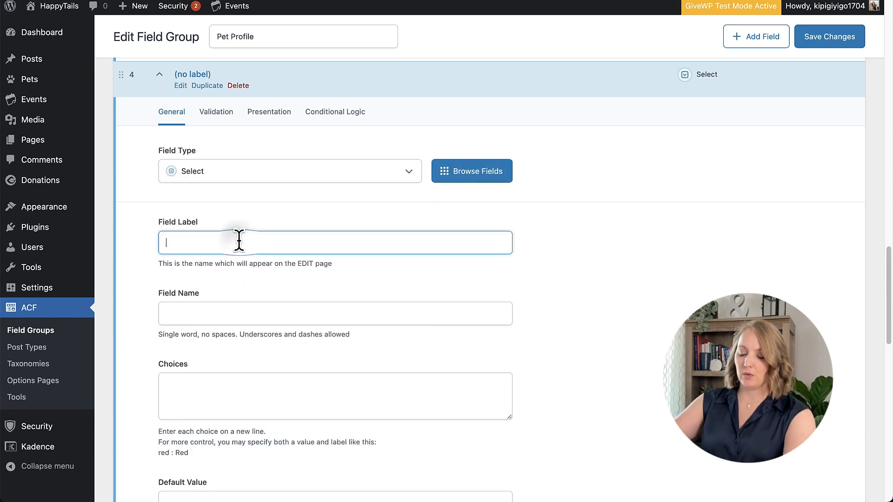
pyautogui.write('Gender')
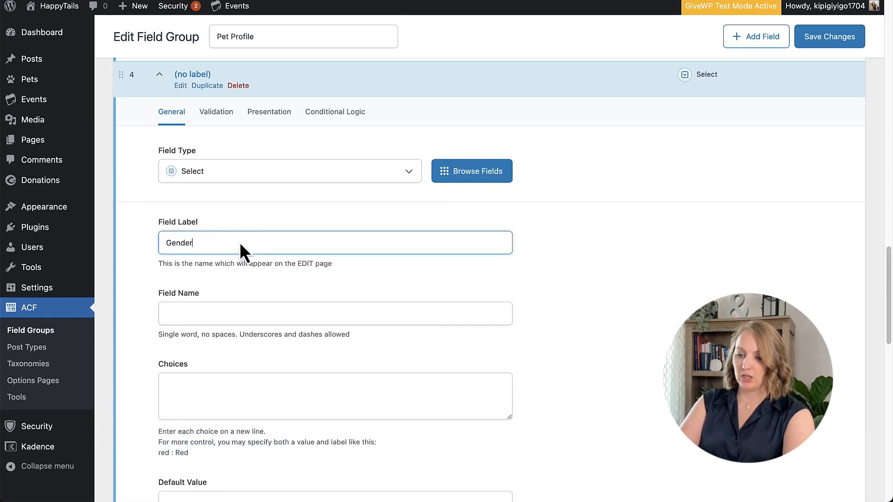
pyautogui.press('Tab')
# - Enter Male and Female as the Gender field's choices, one per line
pyautogui.click(270, 398)
pyautogui.write('Male')
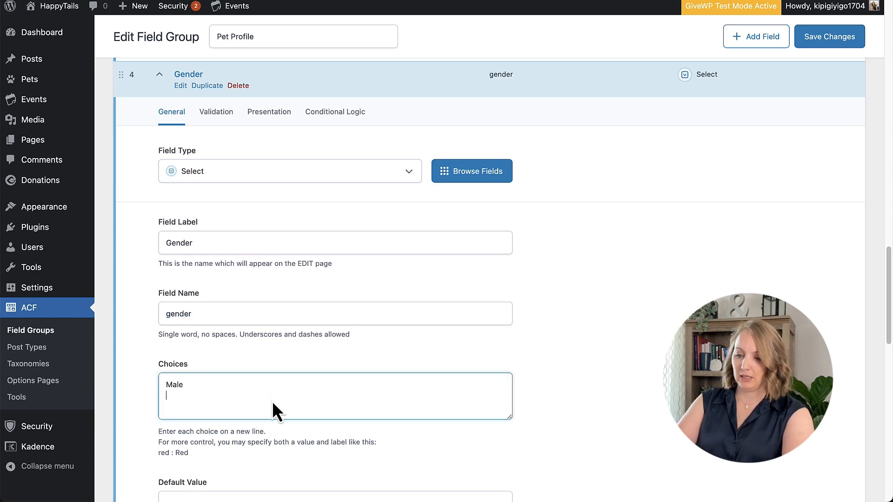
pyautogui.press('Return')
pyautogui.write('Female')
pyautogui.scroll(-1, 386, 428)
pyautogui.scroll(-5, 386, 429)
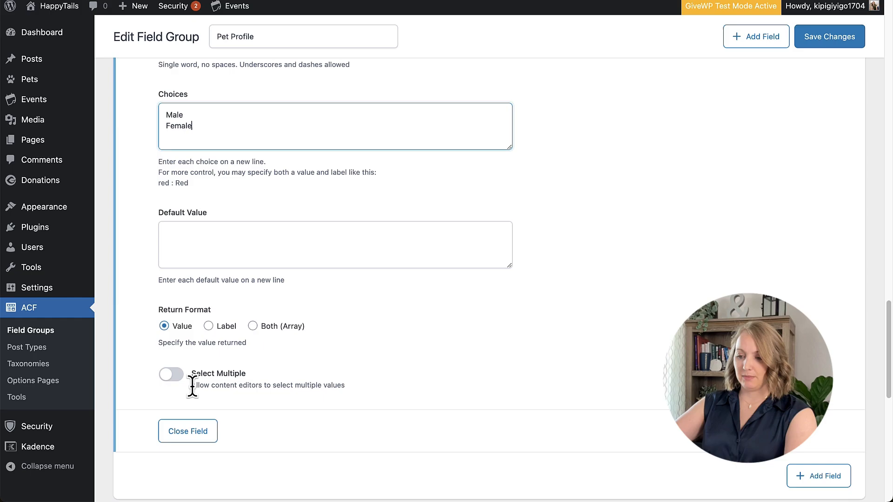
# - Save the Pet Profile field group changes and add a fifth field
pyautogui.scroll(1, 605, 324)
pyautogui.click(845, 35)
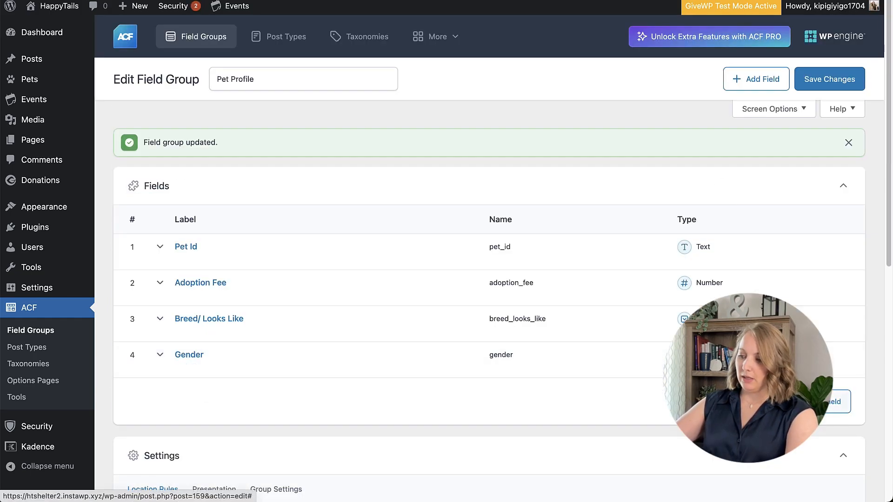
pyautogui.click(819, 403)
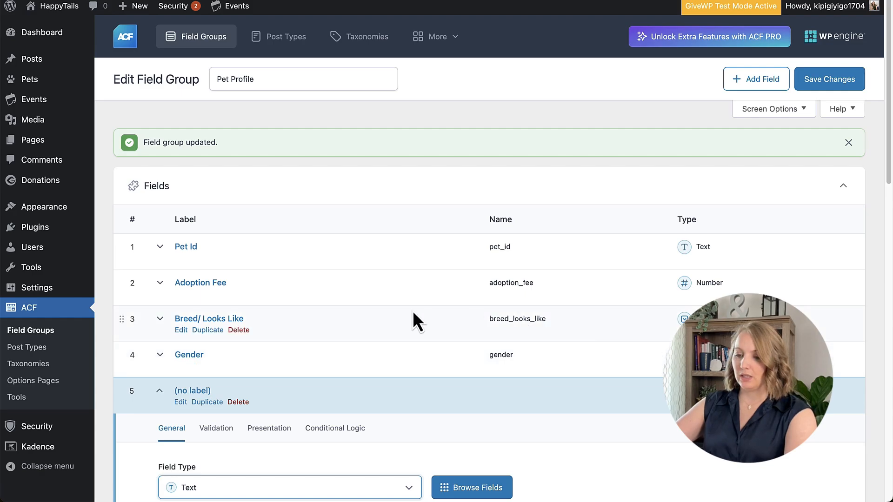
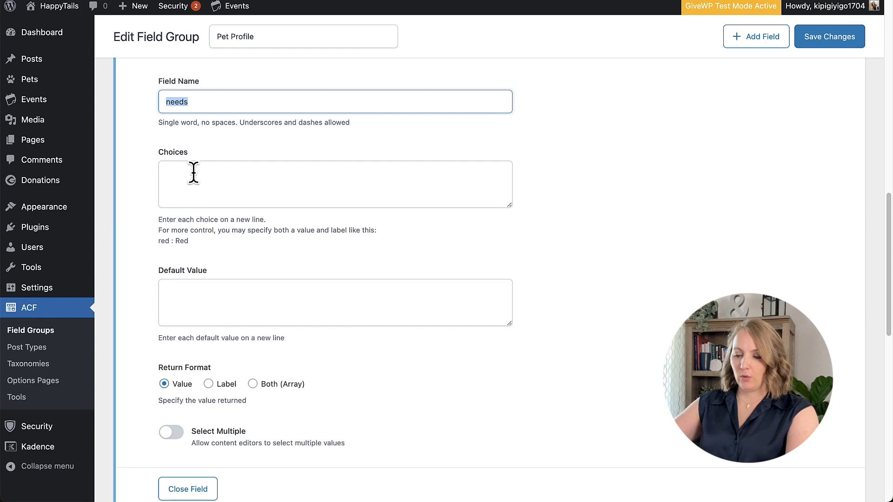
# - Enter the Needs field's choices one per line: Not good with cats, Not good with dogs, Needs a lot of room, Special needs
pyautogui.click(193, 169)
pyautogui.write('N')
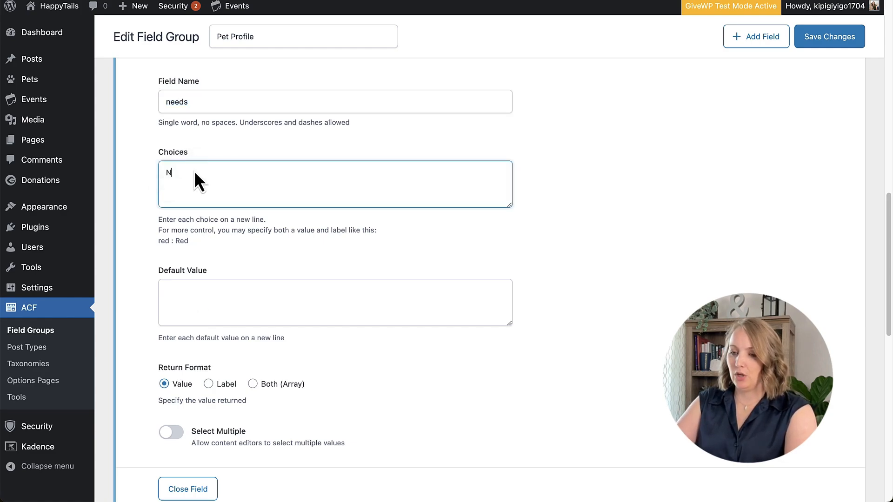
pyautogui.write('in the home')
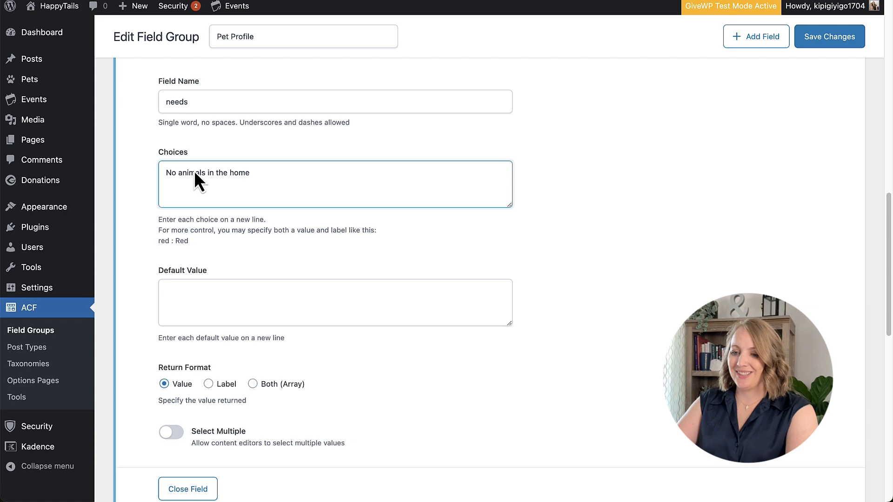
pyautogui.press('super+a')
pyautogui.write('N')
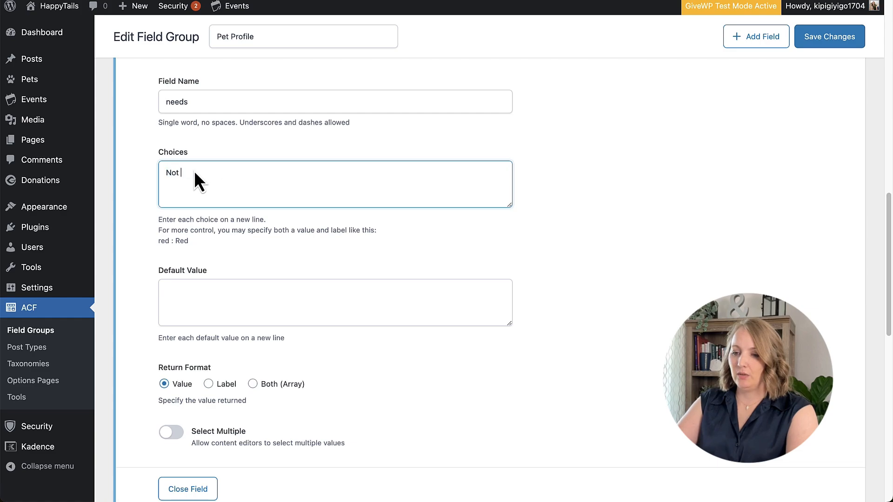
pyautogui.write('ot good with cats')
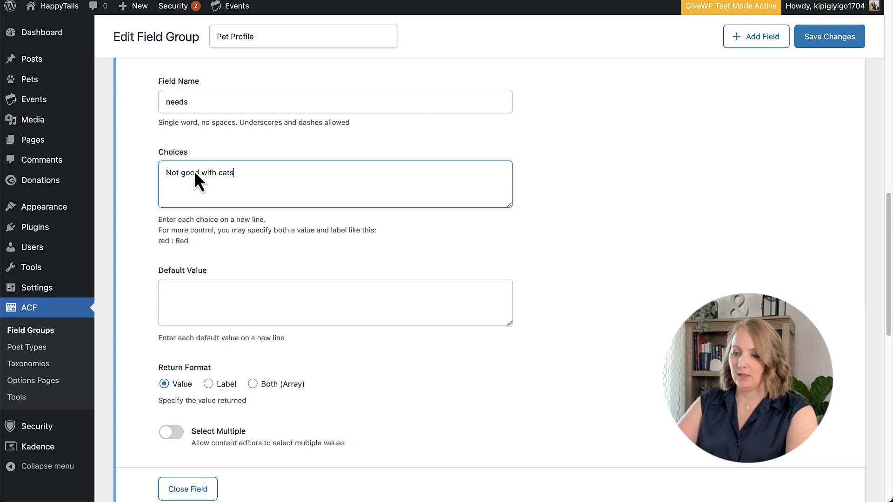
pyautogui.write(' Not good wi')
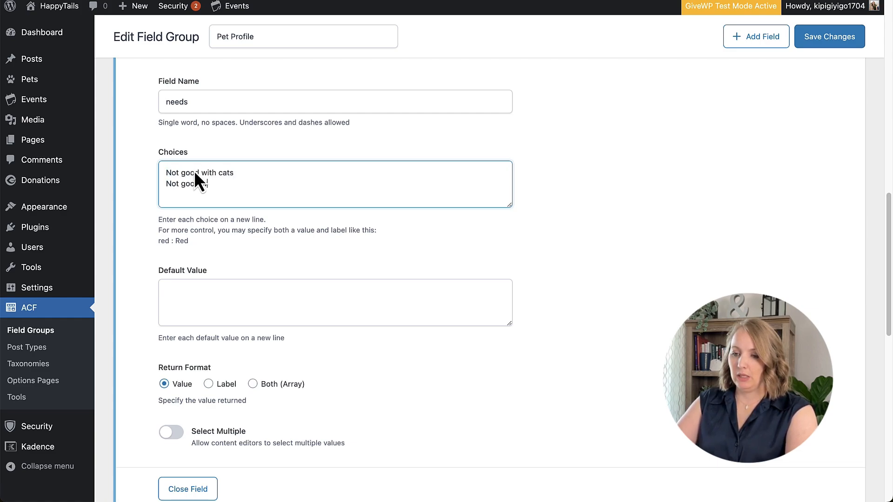
pyautogui.write('th dogs')
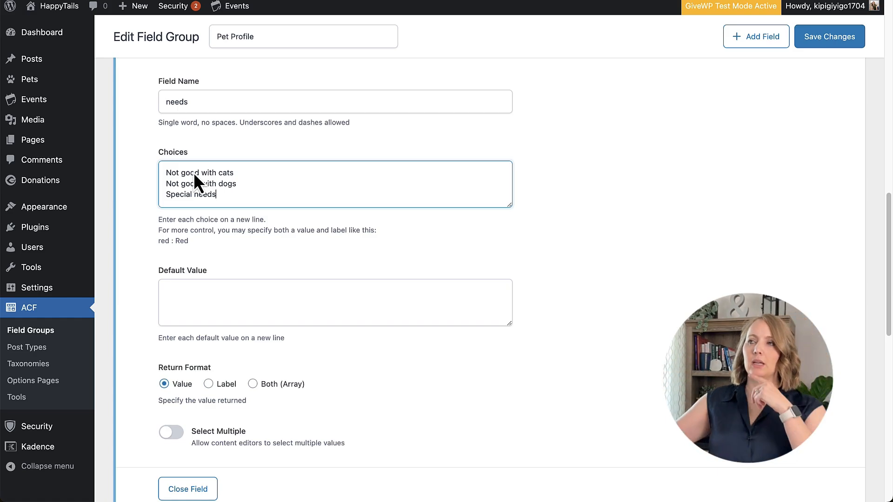
# - Allow content editors to select multiple values in the Needs field
pyautogui.scroll(-4, 198, 184)
pyautogui.scroll(2, 261, 176)
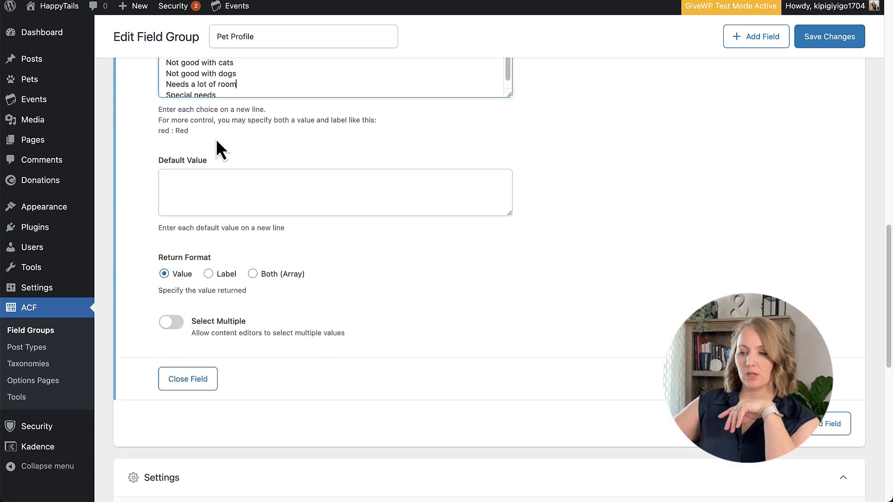
pyautogui.scroll(-1, 402, 336)
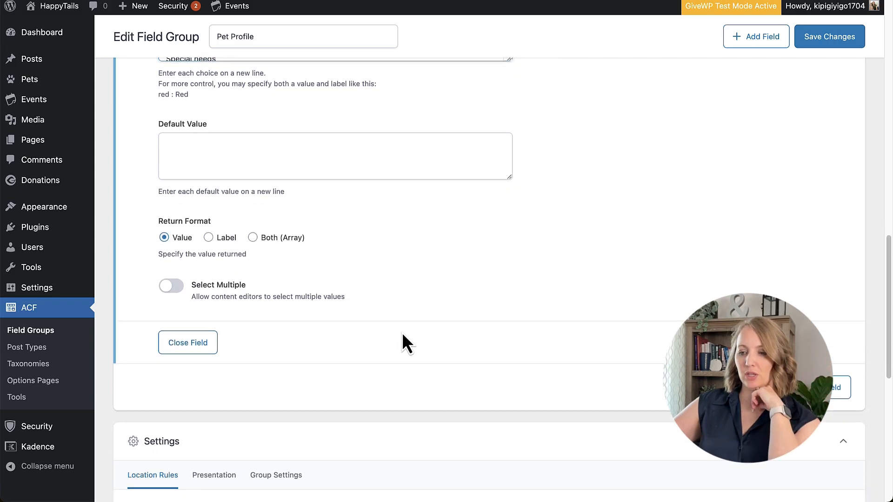
pyautogui.click(172, 286)
pyautogui.scroll(2, 369, 297)
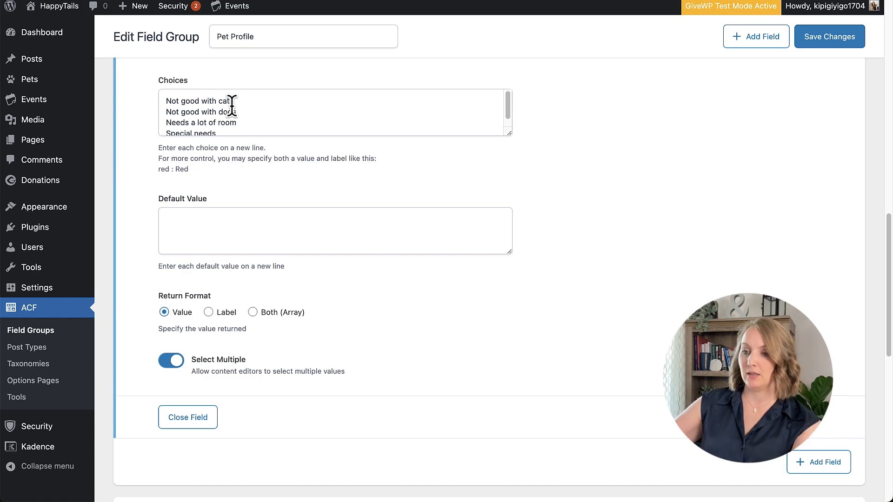
# - Add an unlabeled tenth Text field, collapse it, and save the Pet Profile field group
pyautogui.scroll(-3, 357, 364)
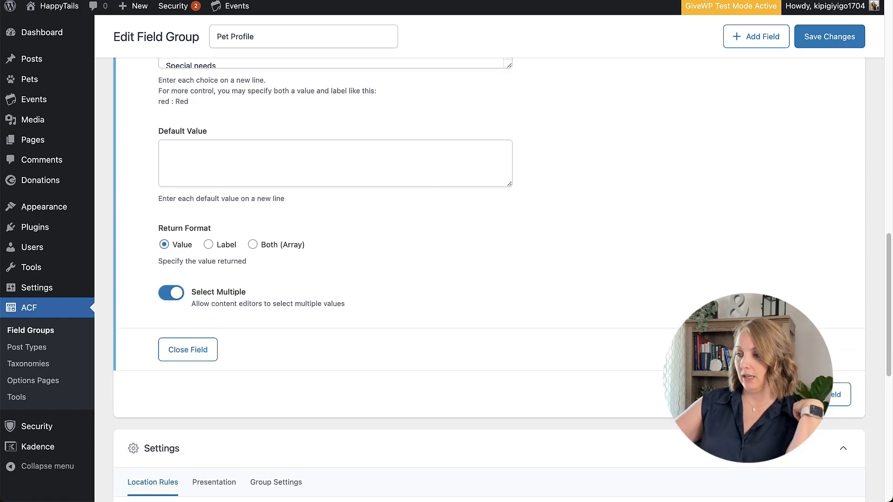
pyautogui.click(815, 399)
pyautogui.scroll(-2, 562, 347)
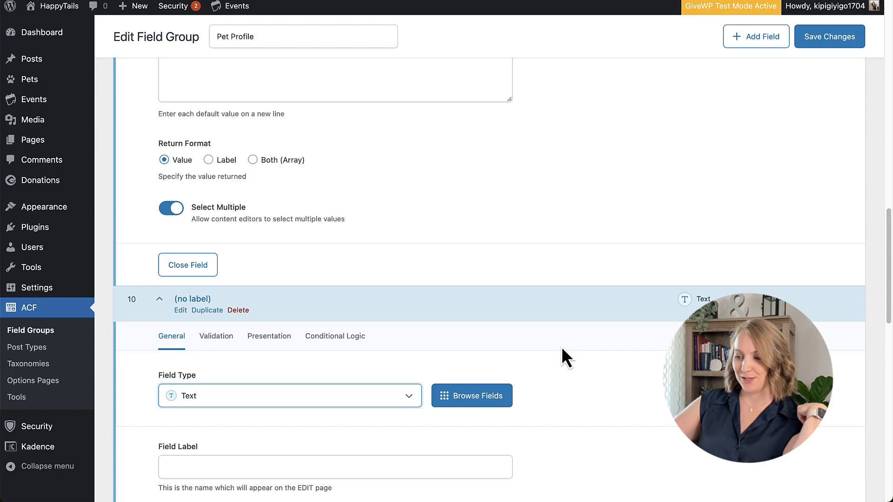
pyautogui.scroll(-3, 420, 285)
pyautogui.scroll(-1, 421, 284)
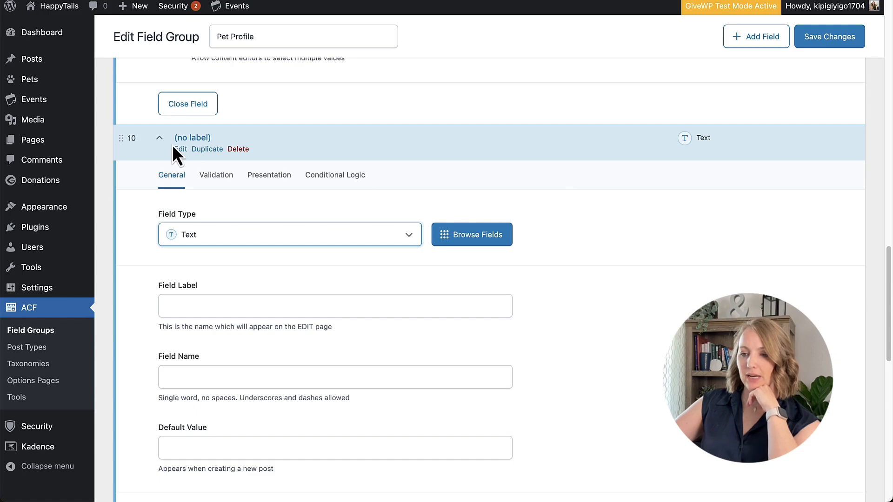
pyautogui.click(160, 137)
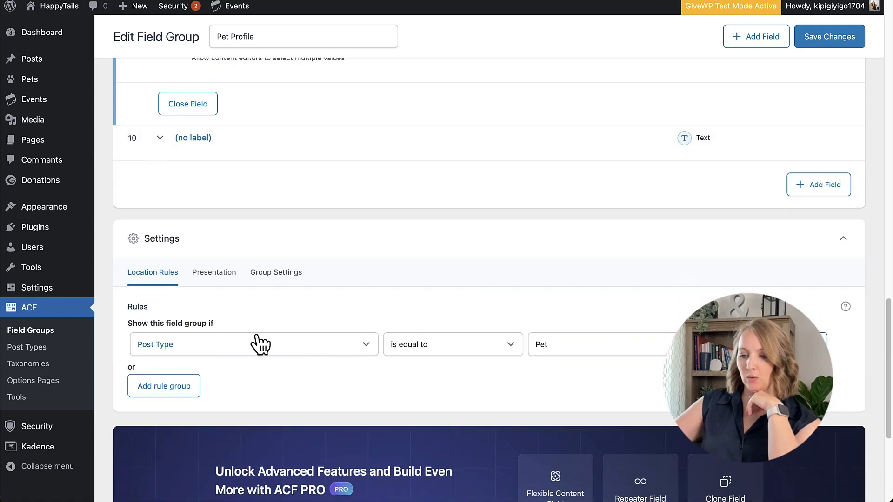
pyautogui.click(819, 37)
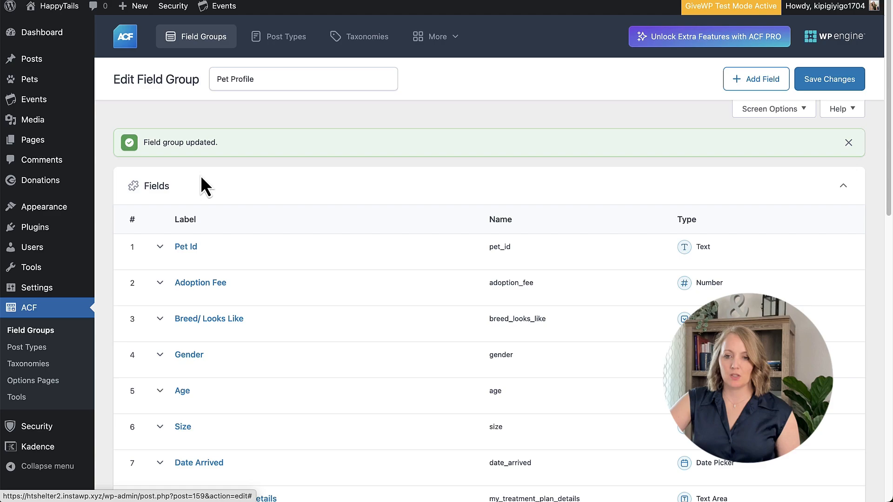
# - Open the Bingo draft from the Pets list and go to its Pet Profile fields
pyautogui.click(33, 82)
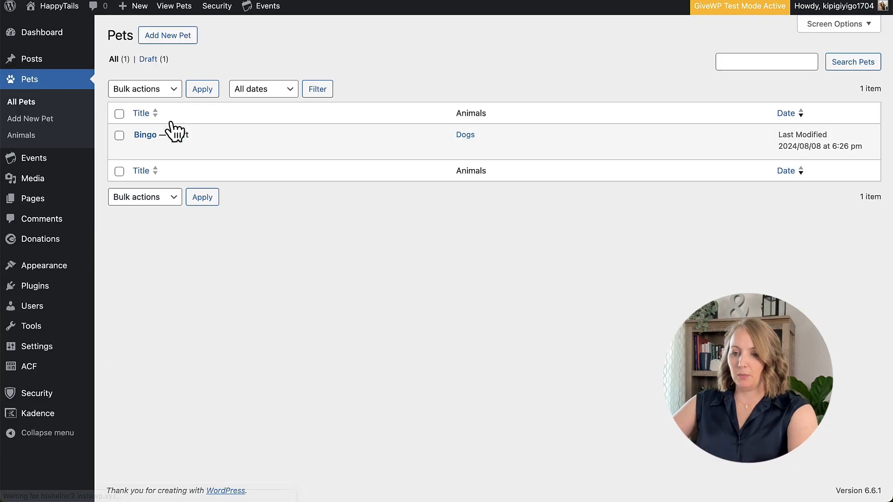
pyautogui.click(139, 148)
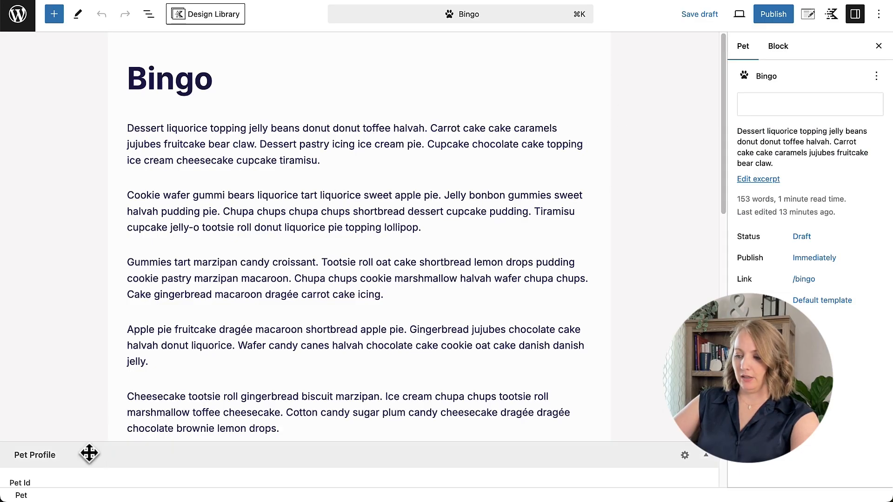
pyautogui.scroll(-10, 680, 286)
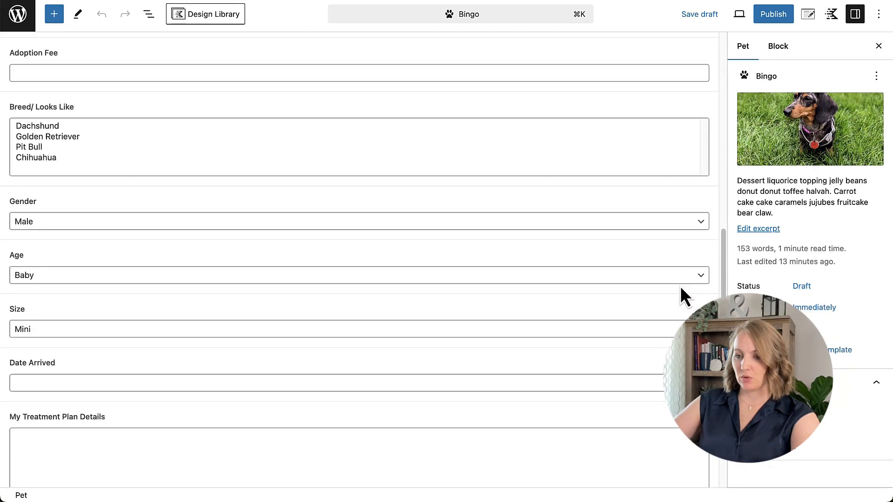
pyautogui.scroll(2, 680, 285)
pyautogui.scroll(-1, 680, 285)
pyautogui.scroll(-1, 680, 286)
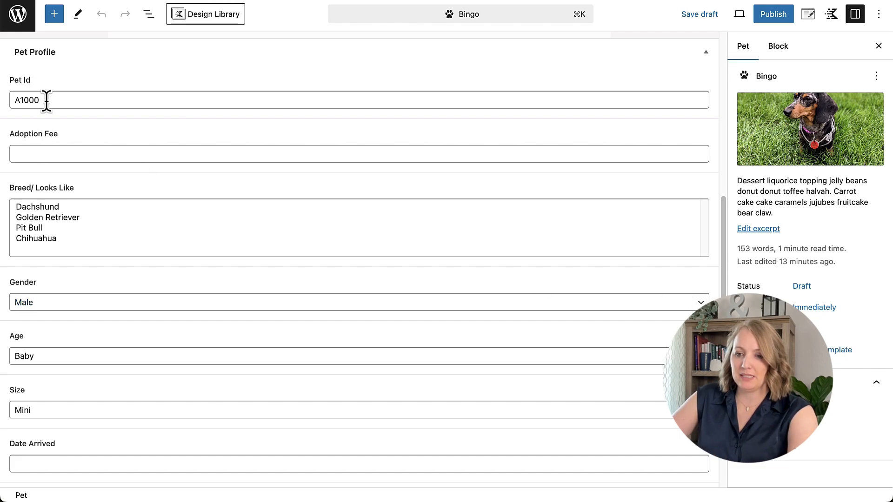
# - Set Bingo's adoption fee to 150 and select Dachshund as the breed
pyautogui.click(47, 151)
pyautogui.write('1')
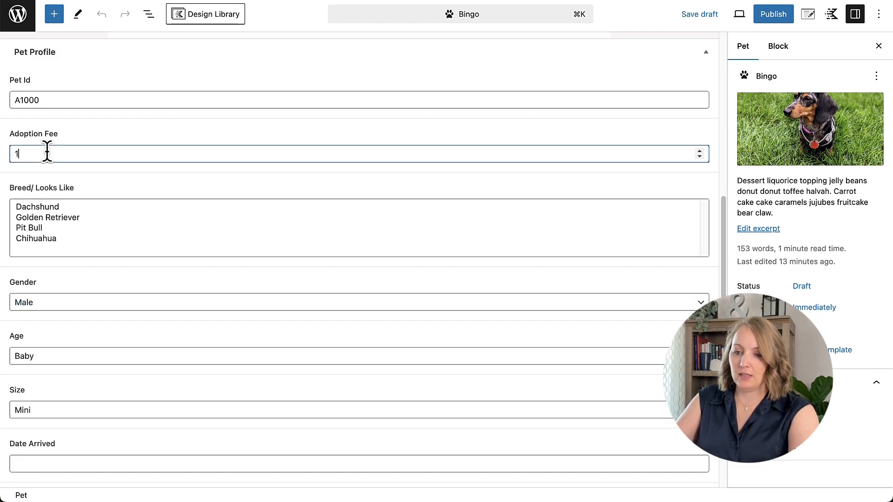
pyautogui.write('50')
pyautogui.press('Tab')
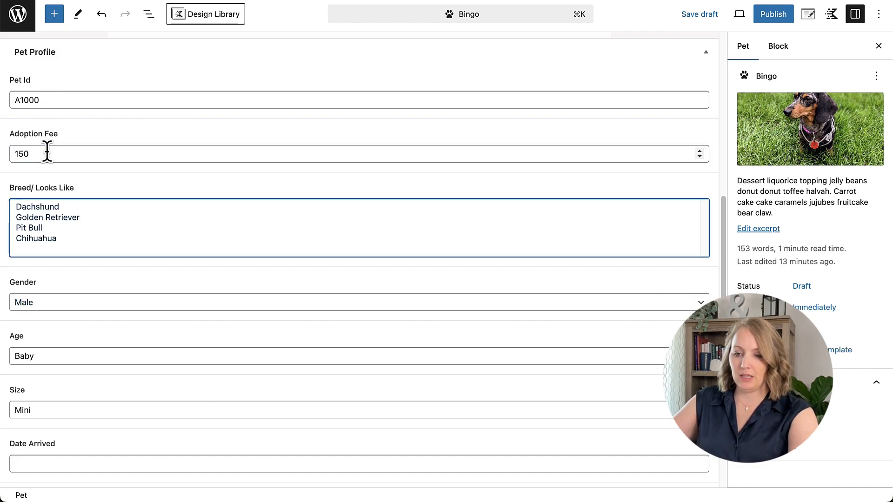
pyautogui.click(49, 207)
# - Choose Male as Bingo's gender and set the age to Young
pyautogui.scroll(-3, 96, 273)
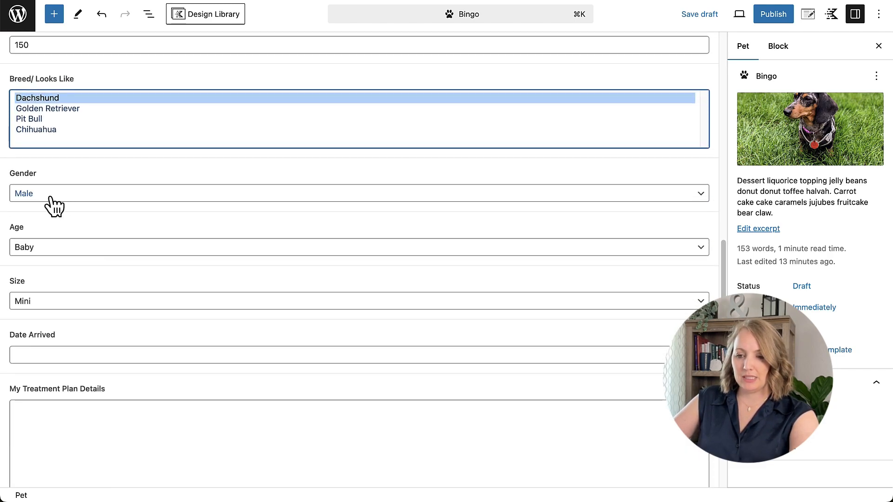
pyautogui.click(86, 196)
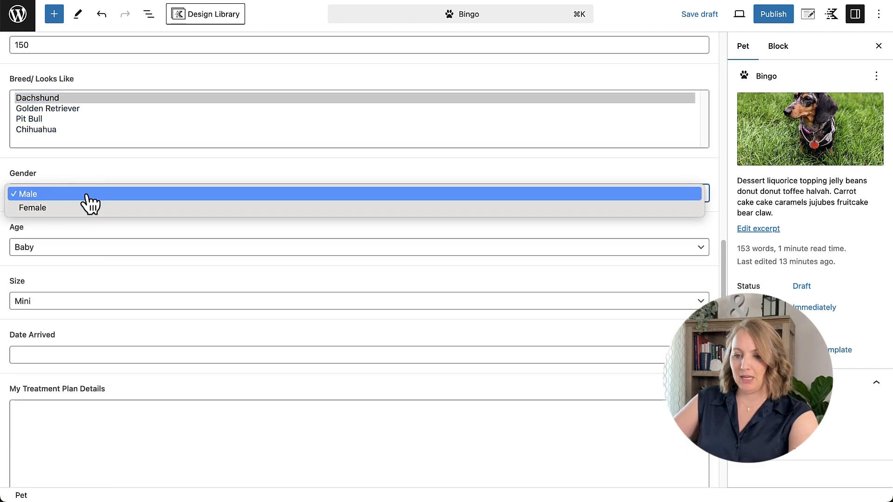
pyautogui.click(88, 203)
pyautogui.click(55, 251)
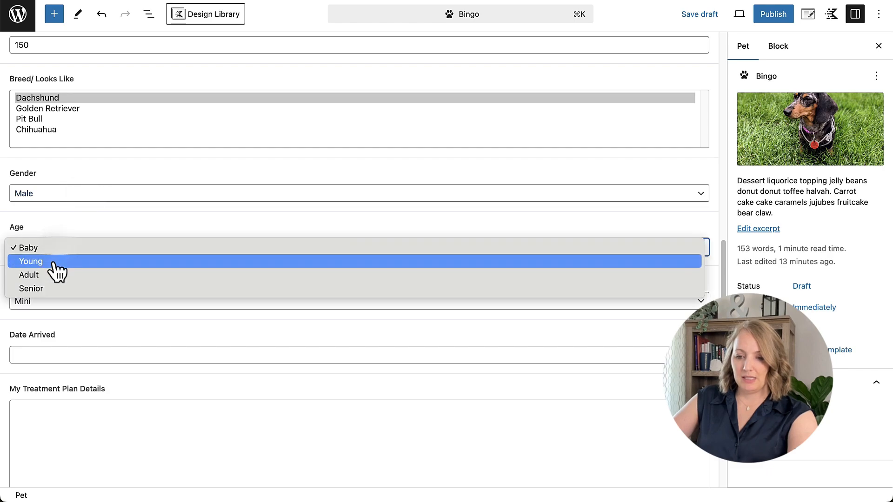
pyautogui.click(54, 263)
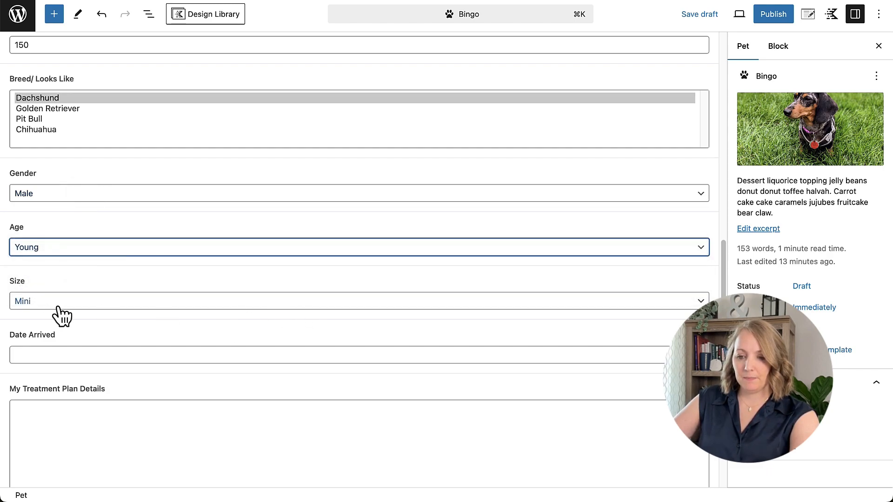
# - Review the size options for Bingo and choose Mini
pyautogui.click(60, 306)
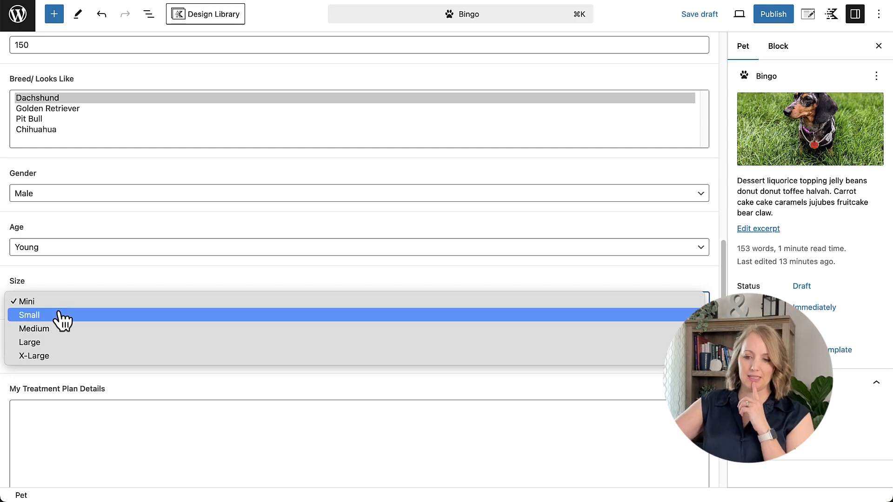
pyautogui.click(82, 285)
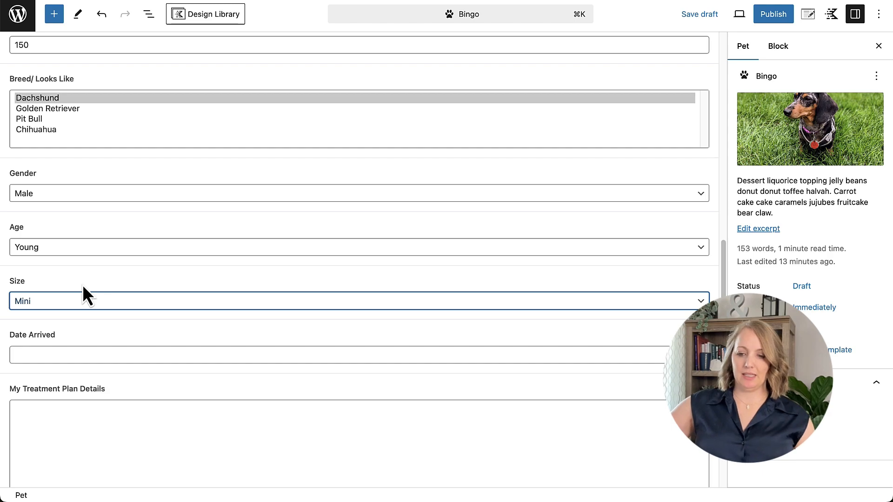
pyautogui.click(106, 303)
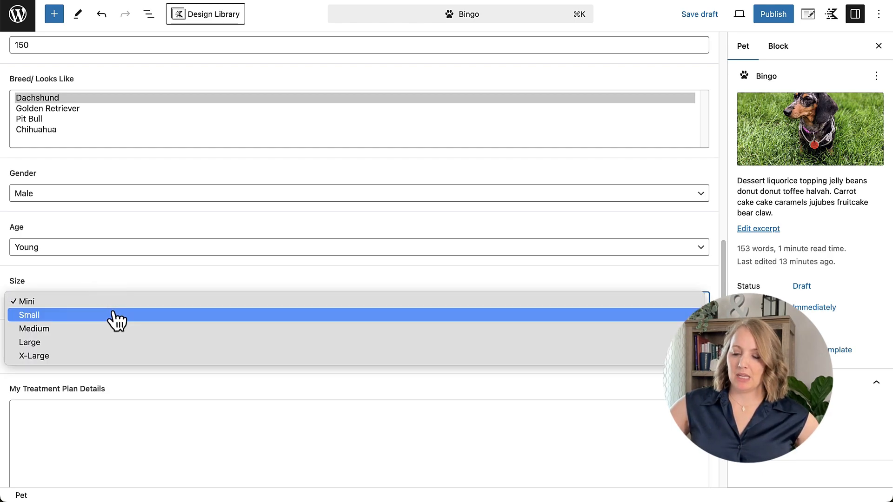
pyautogui.click(114, 302)
# - Set Bingo's Date Arrived to August 1, 2024
pyautogui.scroll(-3, 171, 318)
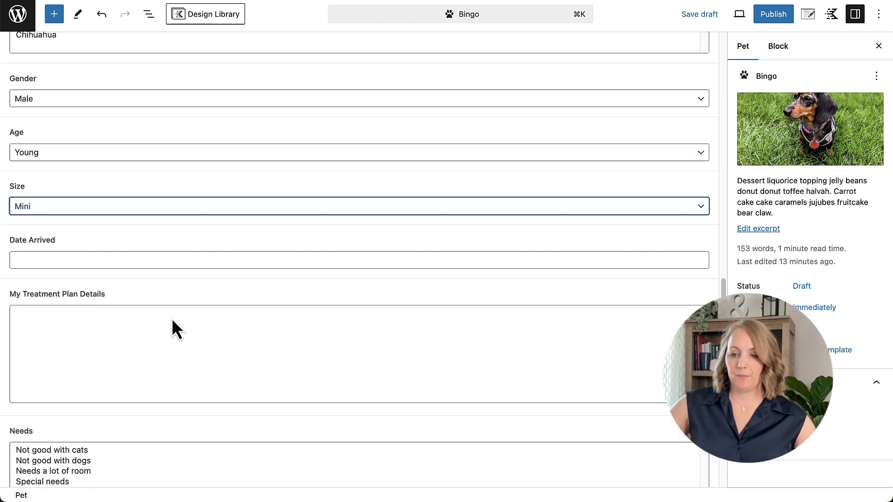
pyautogui.click(114, 257)
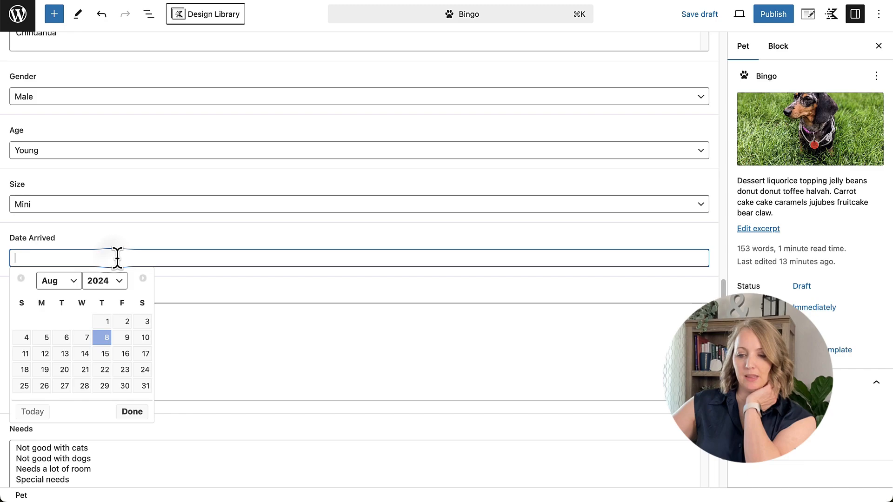
pyautogui.click(105, 322)
pyautogui.click(50, 258)
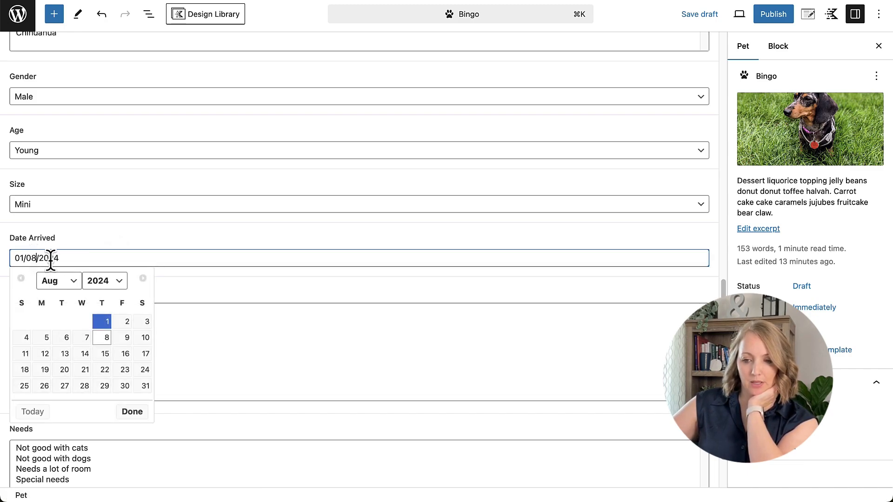
pyautogui.click(103, 322)
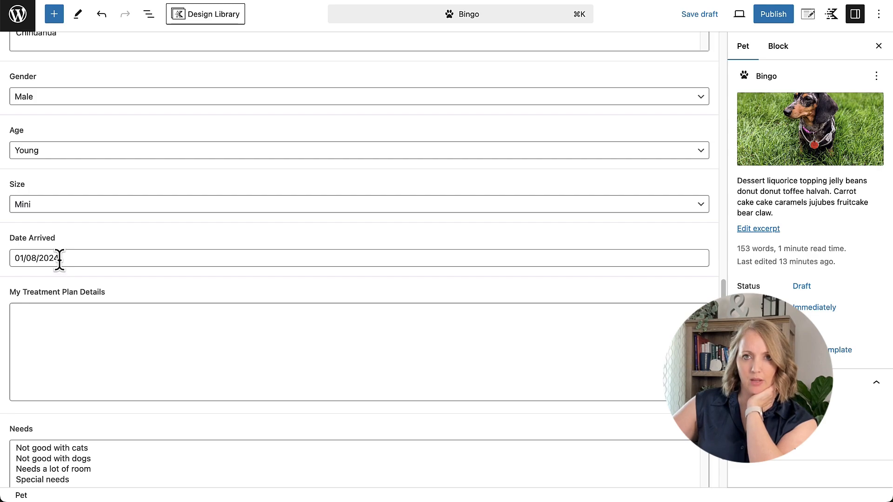
# - Enter "Spayed/ Neutered on 8/2/2024" as Bingo's treatment plan details
pyautogui.scroll(-3, 59, 259)
pyautogui.click(85, 252)
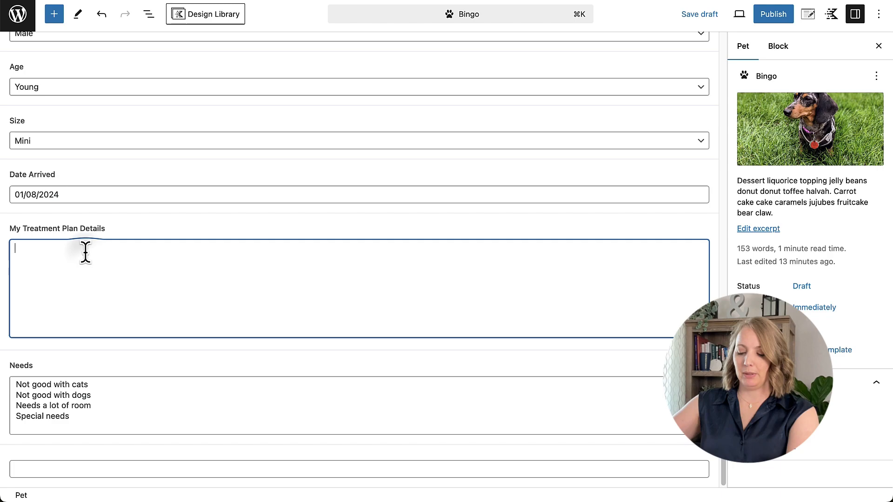
pyautogui.write('Spayed/ Neutered')
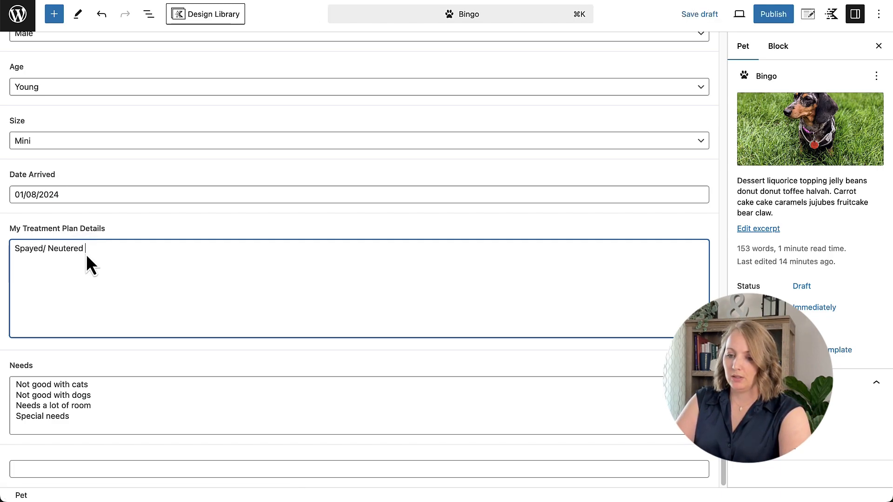
pyautogui.write(' on 8')
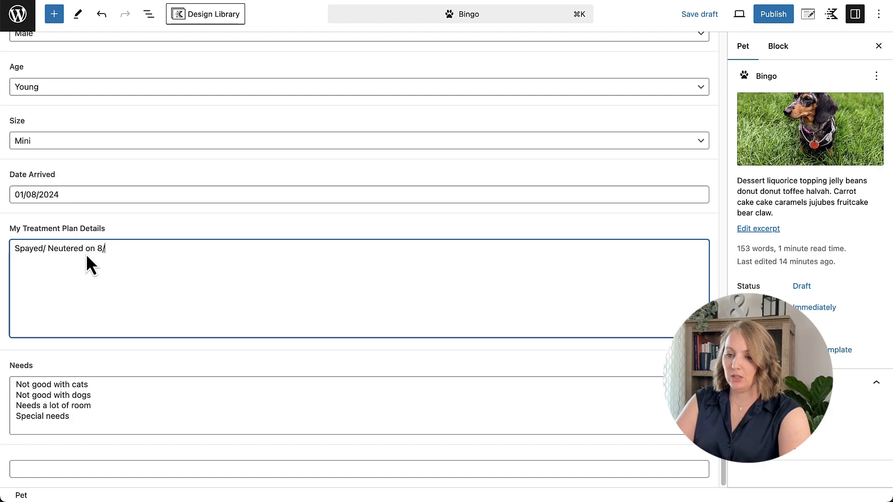
pyautogui.write('/2/2024')
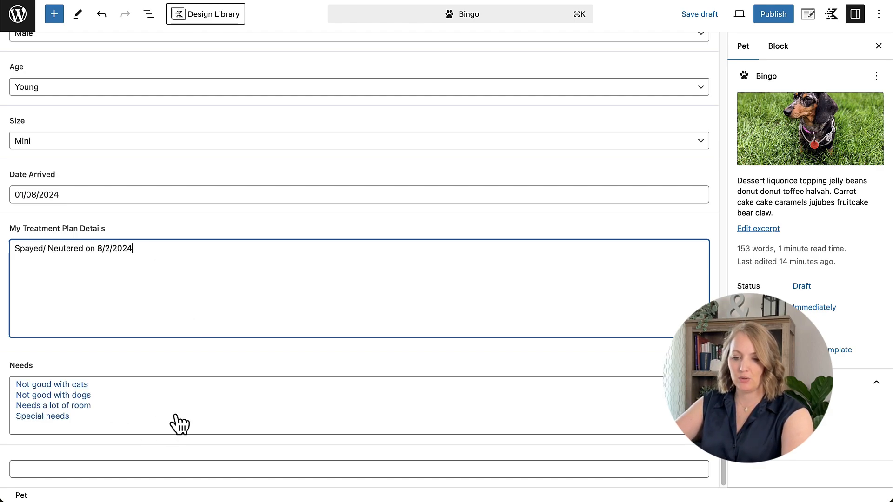
# - Choose "Not good with cats" as Bingo's need and save the pet as a draft
pyautogui.click(80, 386)
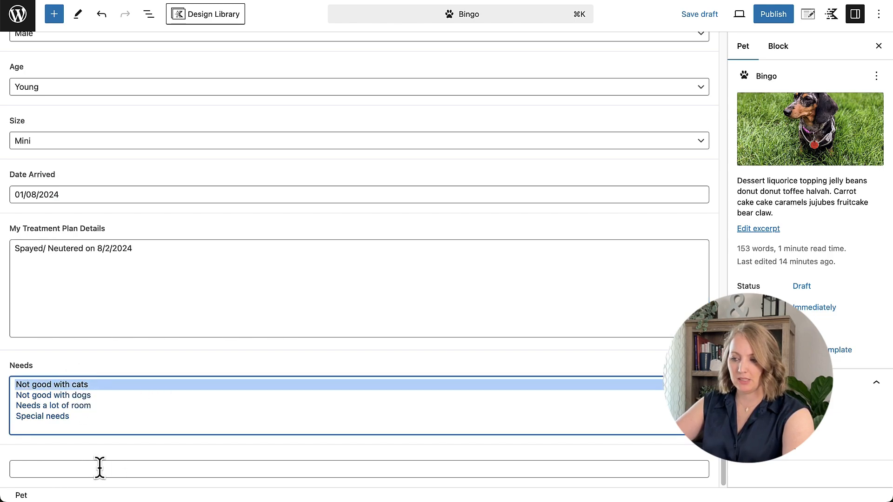
pyautogui.click(441, 465)
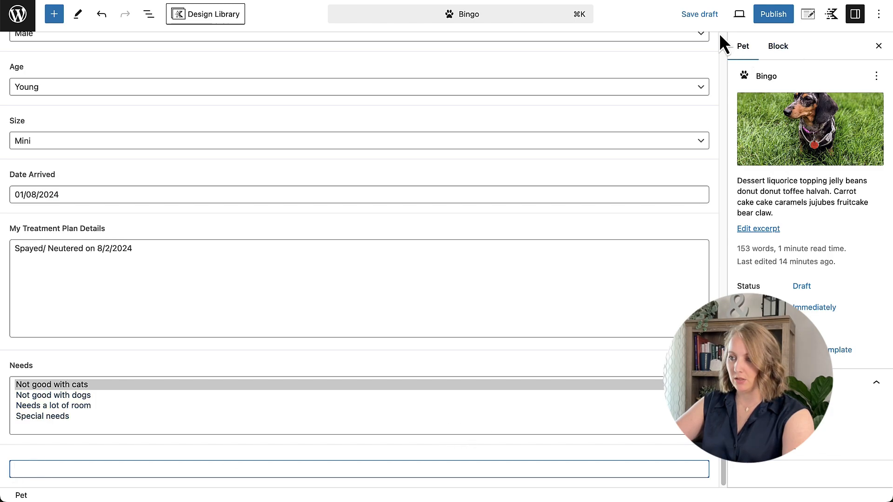
pyautogui.click(702, 13)
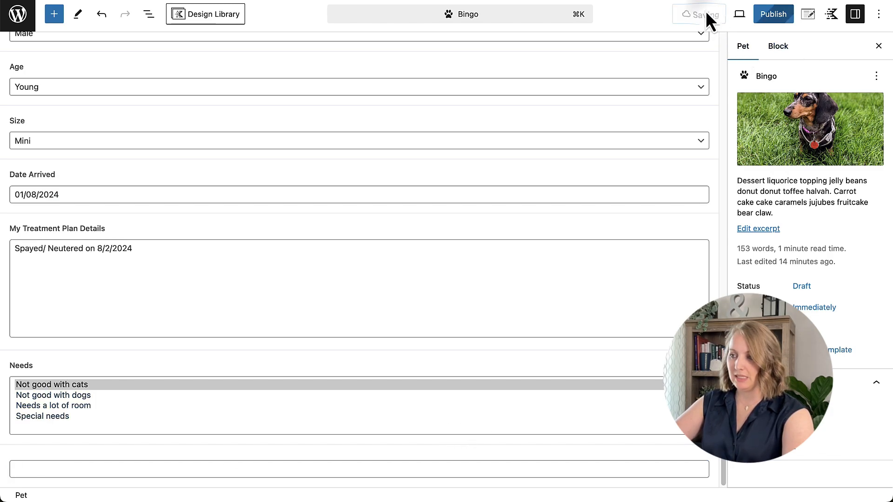
# - Delete the unlabeled tenth field from the Pet Profile field group in ACF
pyautogui.click(19, 24)
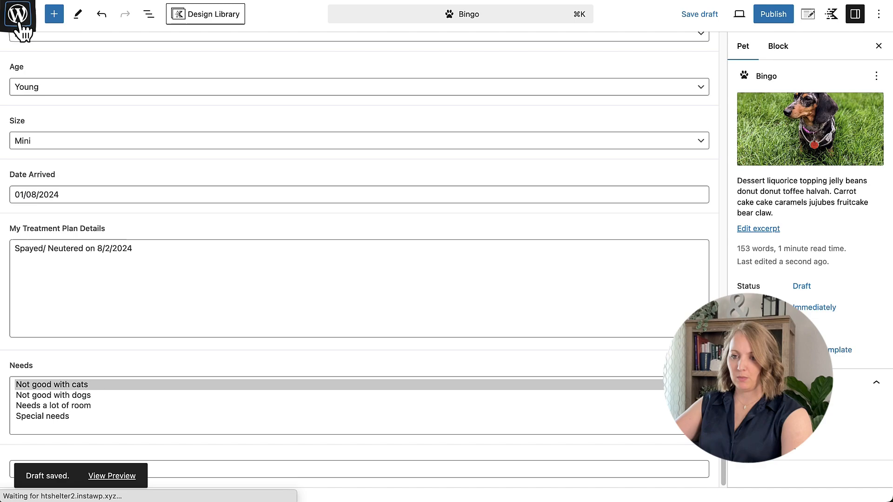
pyautogui.moveTo(37, 372)
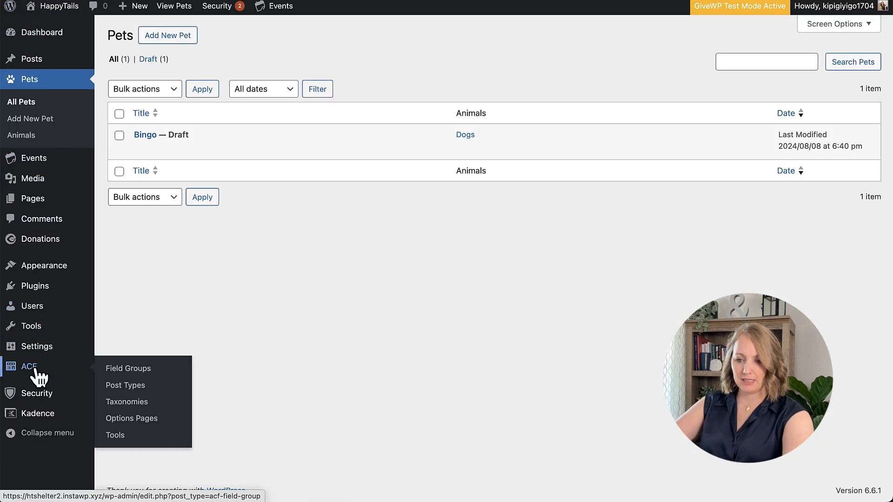
pyautogui.click(160, 367)
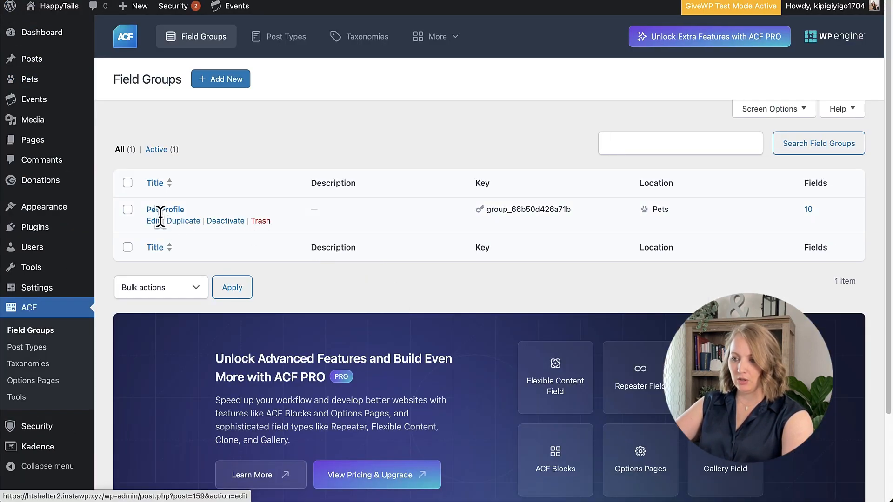
pyautogui.click(161, 210)
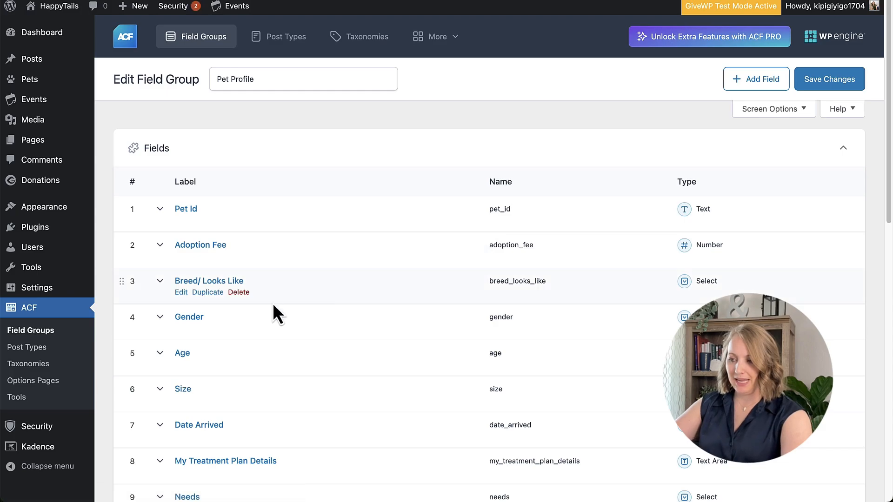
pyautogui.scroll(-5, 330, 309)
pyautogui.moveTo(230, 337)
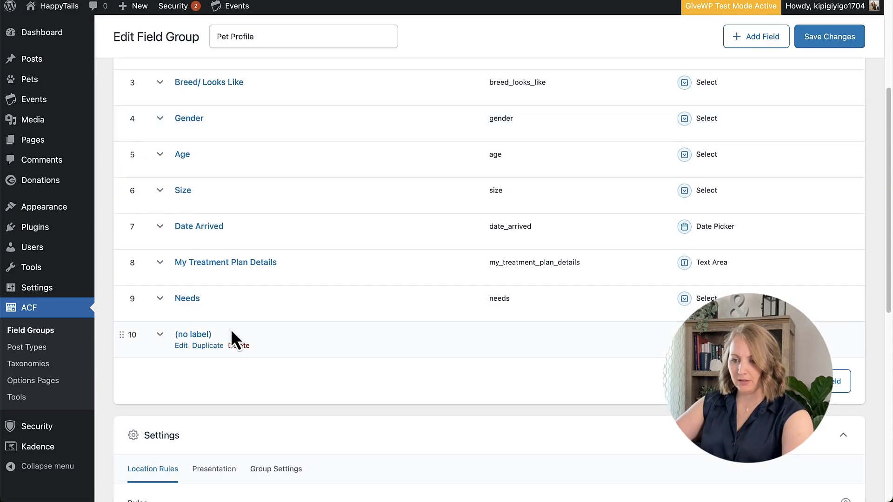
pyautogui.click(238, 345)
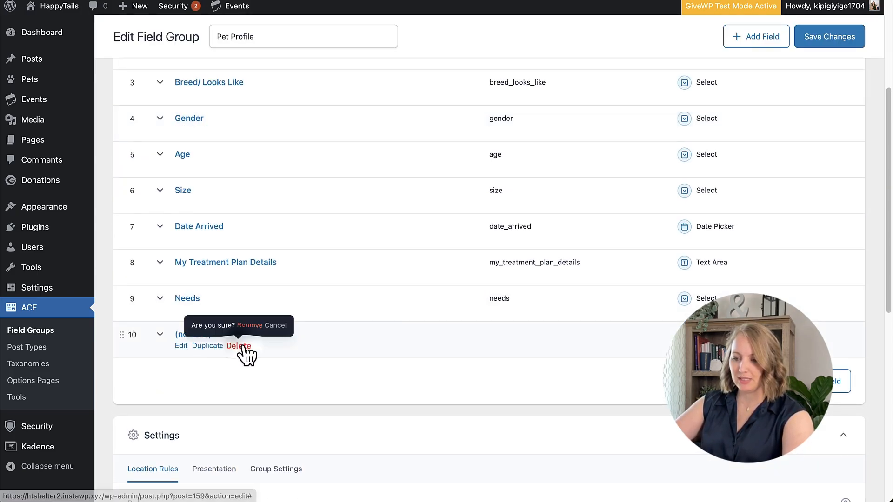
pyautogui.click(255, 325)
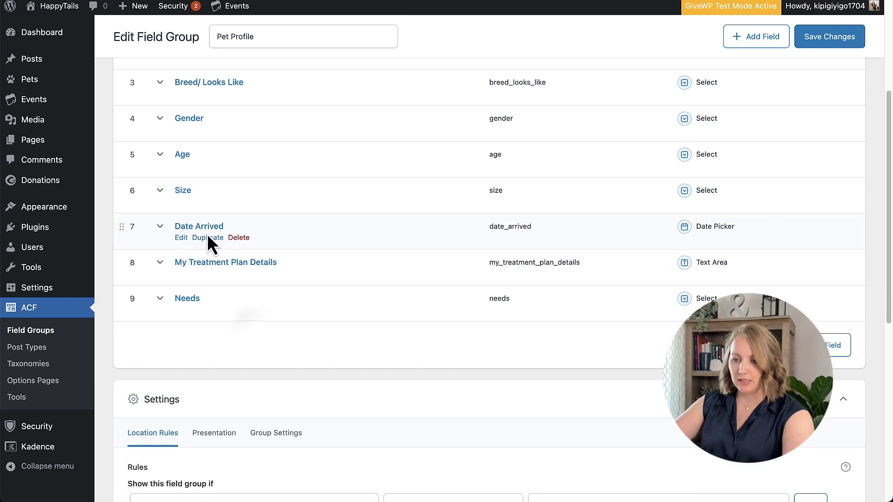
# - Set the Date Arrived field's display format to m/d/Y and save the field group
pyautogui.click(182, 237)
pyautogui.scroll(-5, 367, 325)
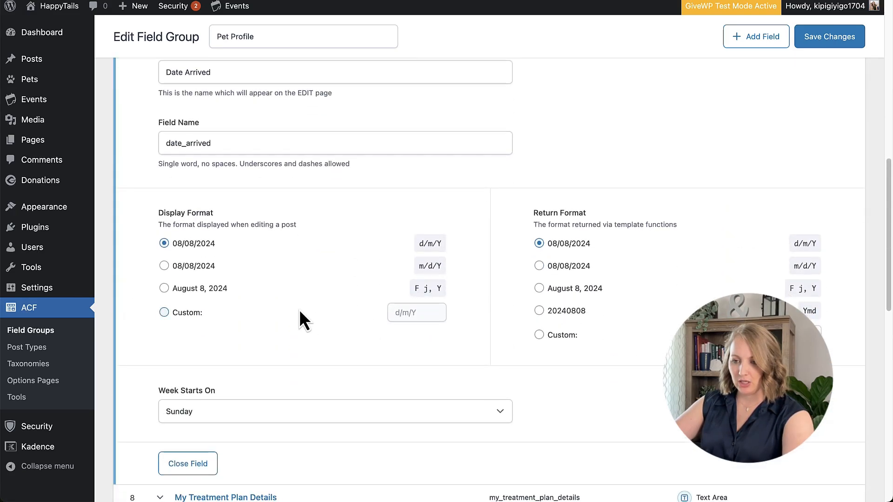
pyautogui.scroll(-1, 292, 308)
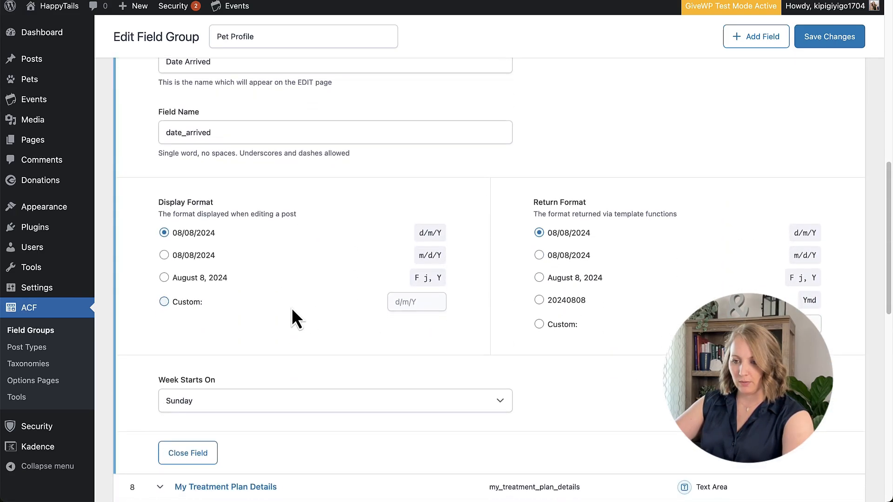
pyautogui.click(166, 256)
pyautogui.scroll(-5, 595, 370)
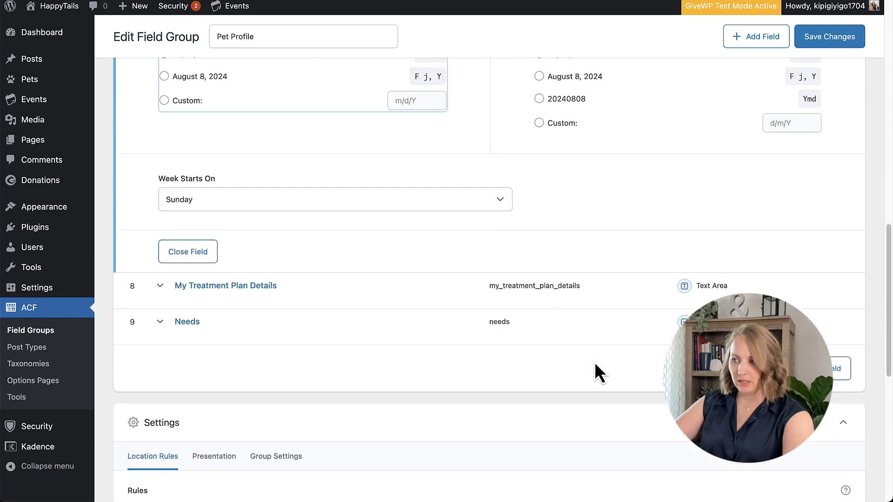
pyautogui.click(815, 40)
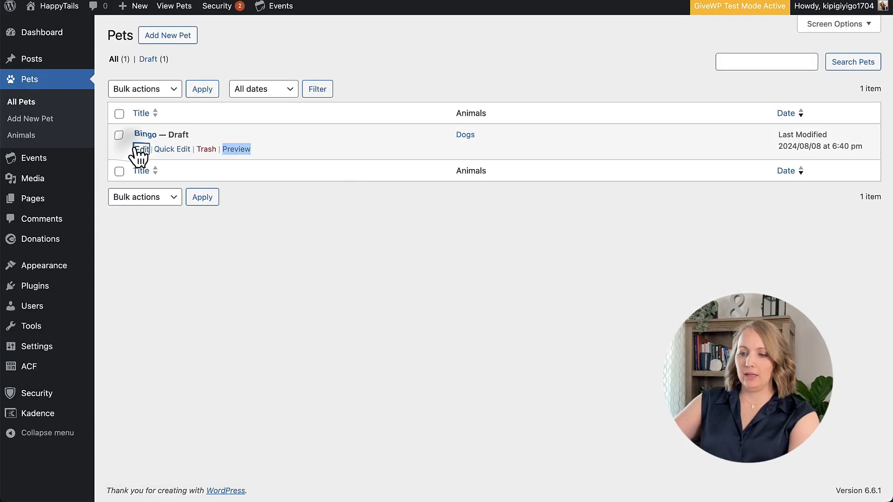
# - Reopen the Bingo draft, check its Pet Profile values and publish the pet
pyautogui.click(135, 139)
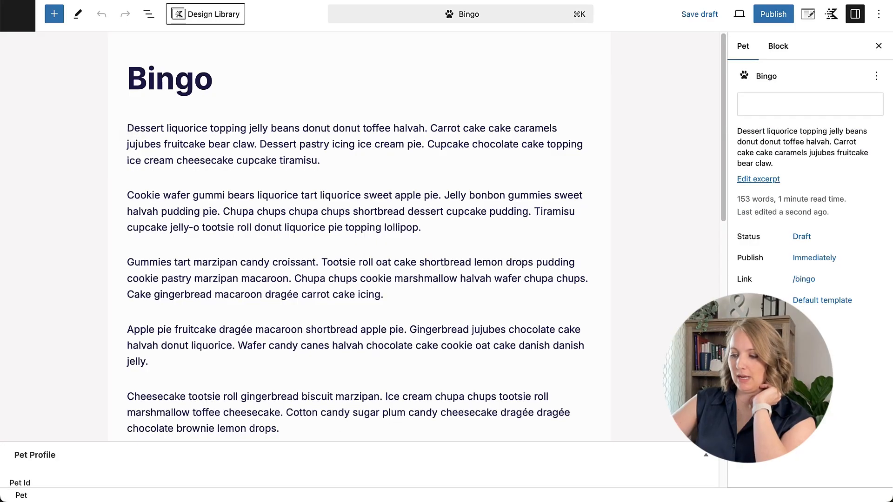
pyautogui.click(706, 456)
pyautogui.scroll(-14, 359, 260)
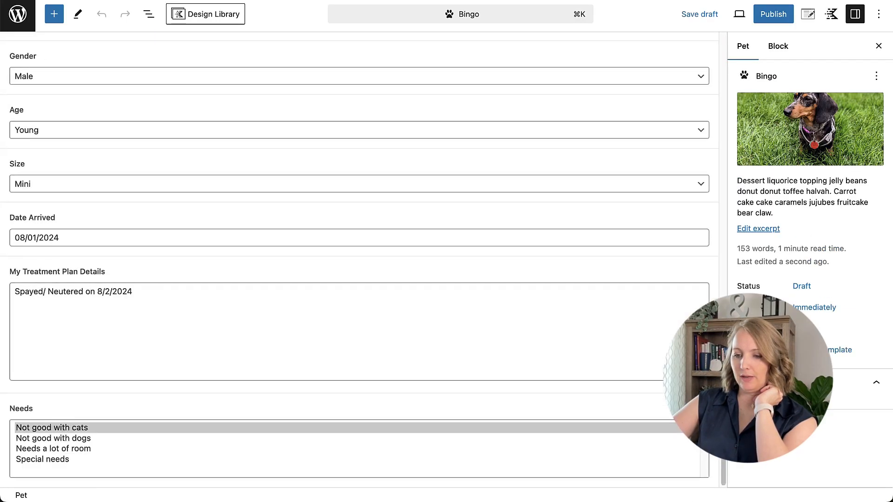
pyautogui.scroll(1, 177, 387)
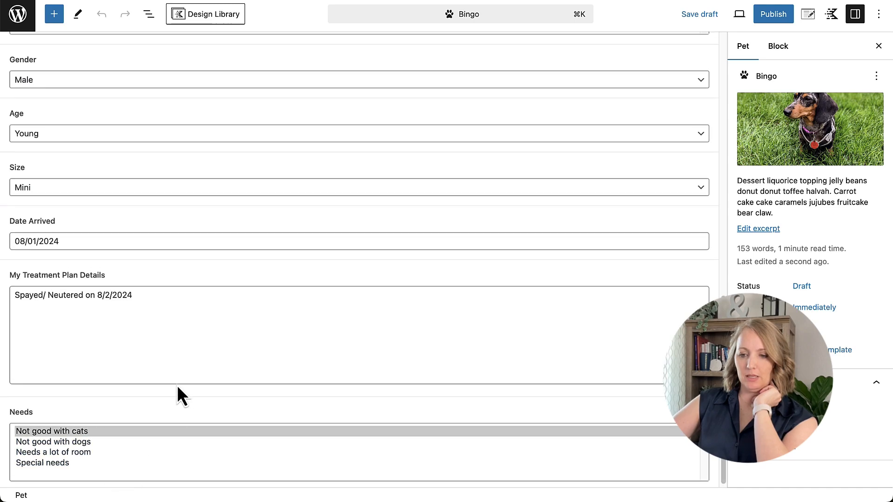
pyautogui.scroll(1, 177, 386)
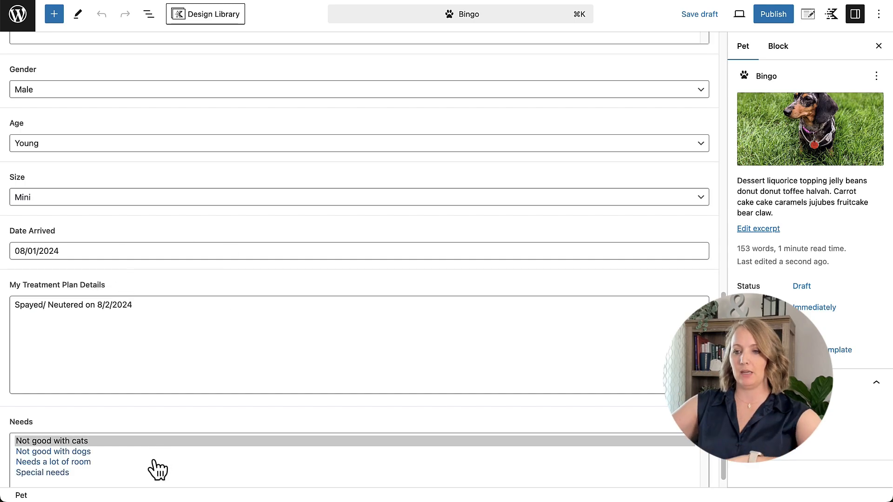
pyautogui.scroll(15, 575, 113)
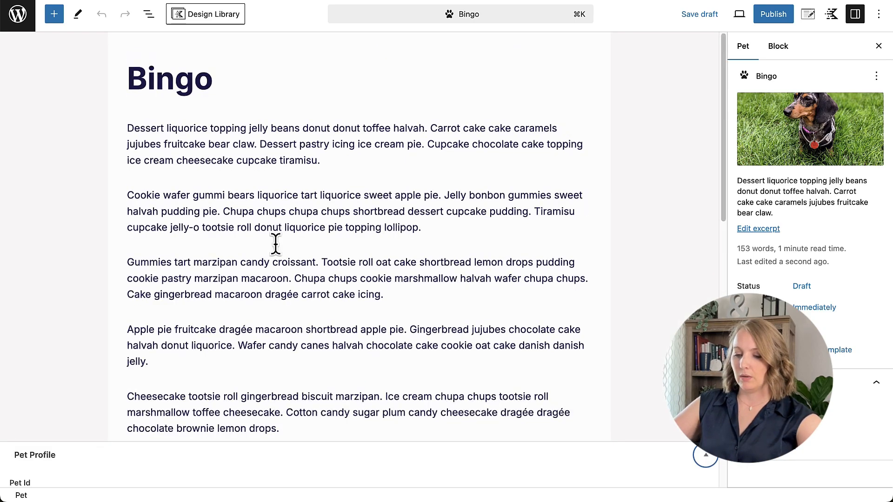
pyautogui.scroll(-10, 503, 311)
pyautogui.scroll(7, 503, 314)
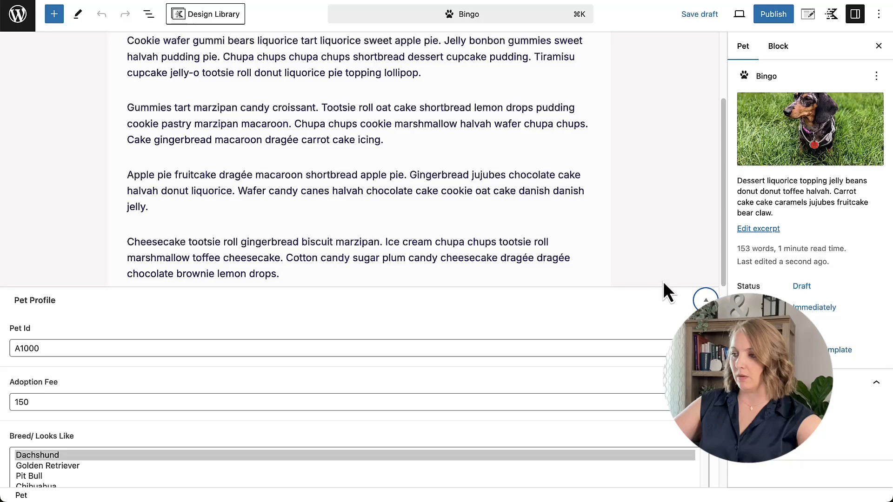
pyautogui.click(775, 19)
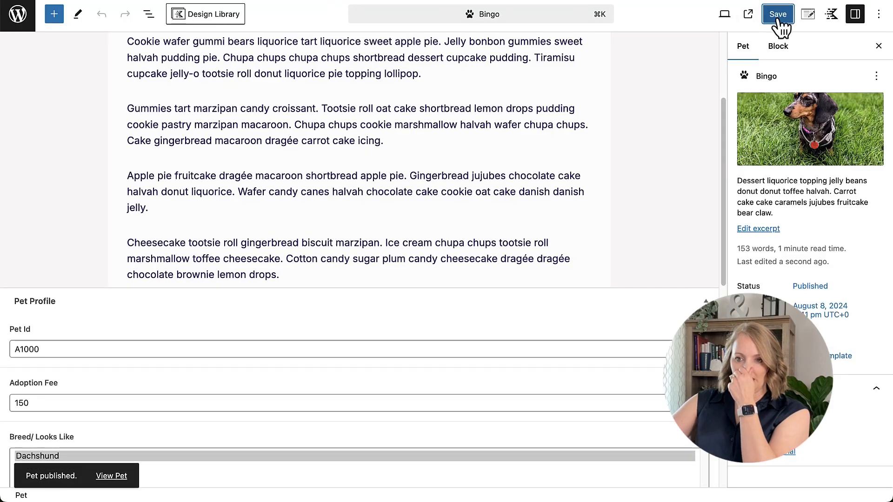
# - Return to the Pets list and add a new pet titled "Marla"
pyautogui.click(18, 15)
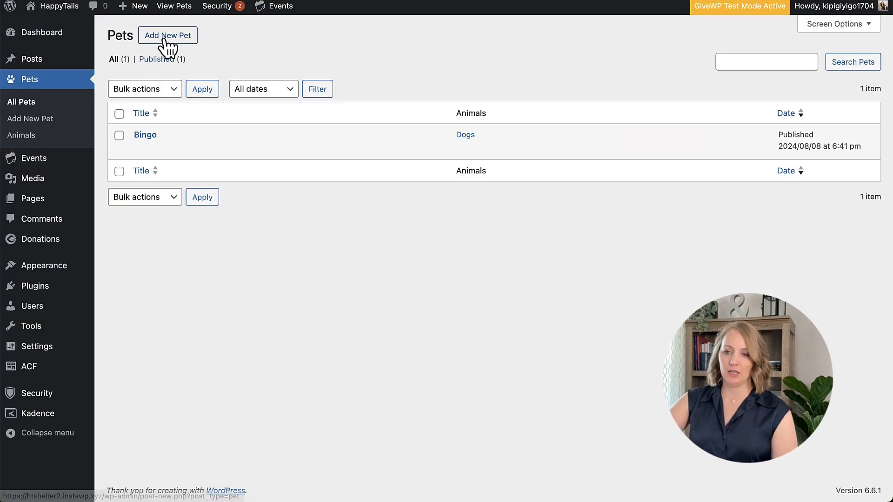
pyautogui.click(165, 37)
pyautogui.write('Marla')
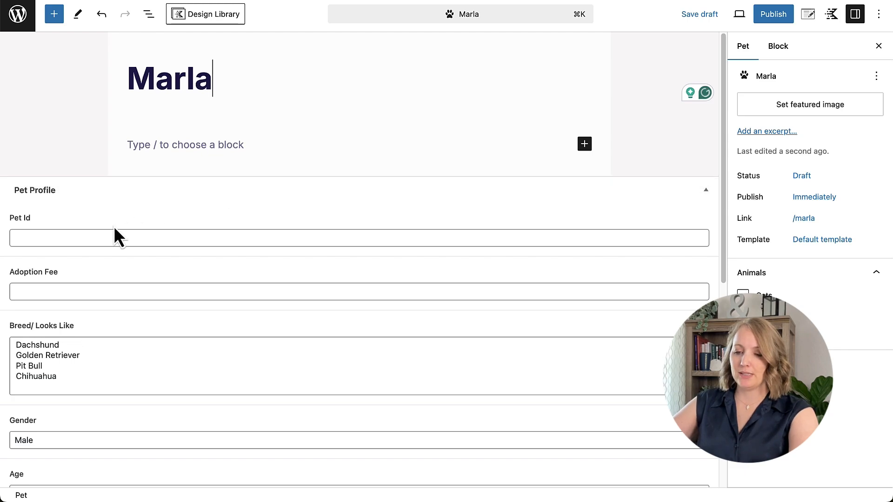
# - Set Marla's Pet Id to A1001 and her adoption fee to 150
pyautogui.click(104, 238)
pyautogui.write('A')
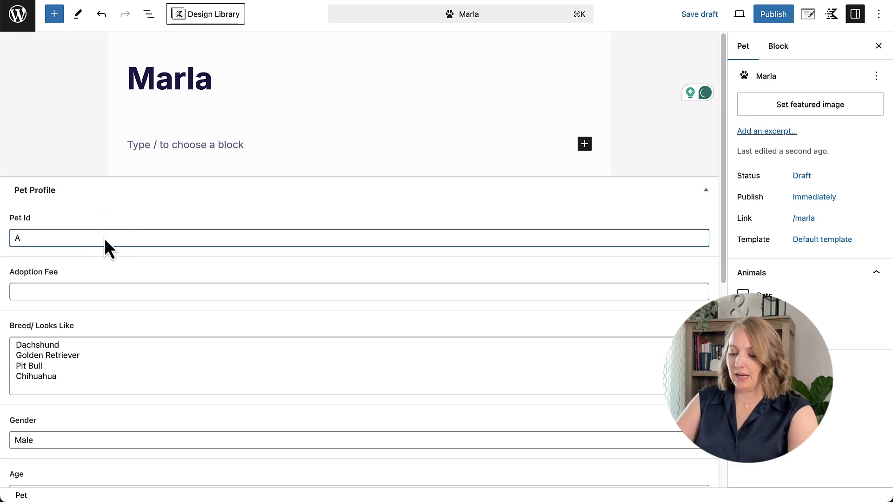
pyautogui.write('1001')
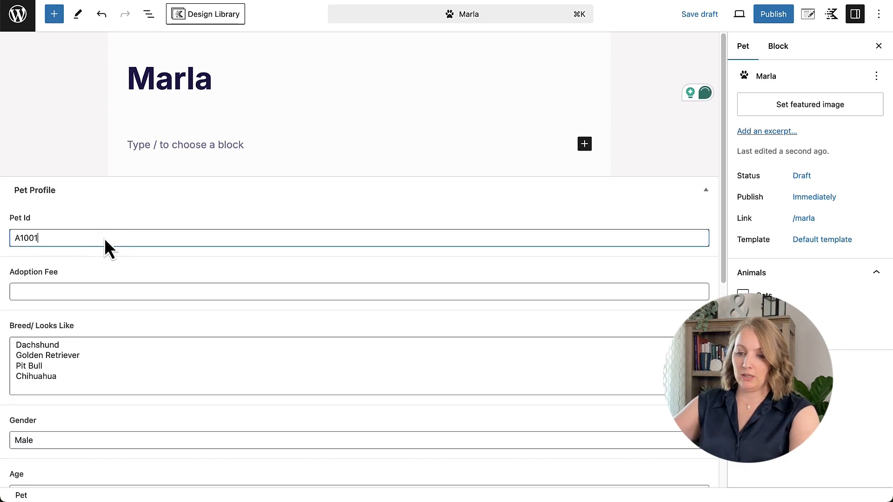
pyautogui.click(106, 288)
pyautogui.write('150')
pyautogui.press('Tab')
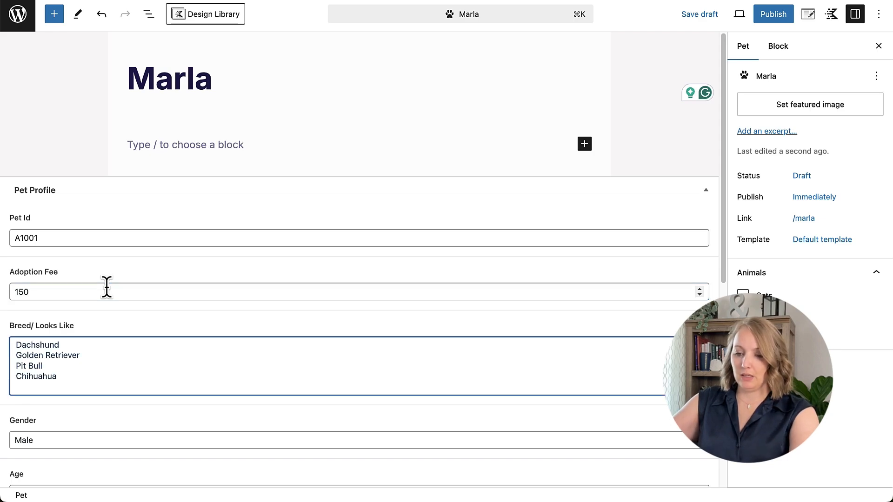
# - Choose Dachshund as Marla's breed and Female as her gender
pyautogui.click(63, 344)
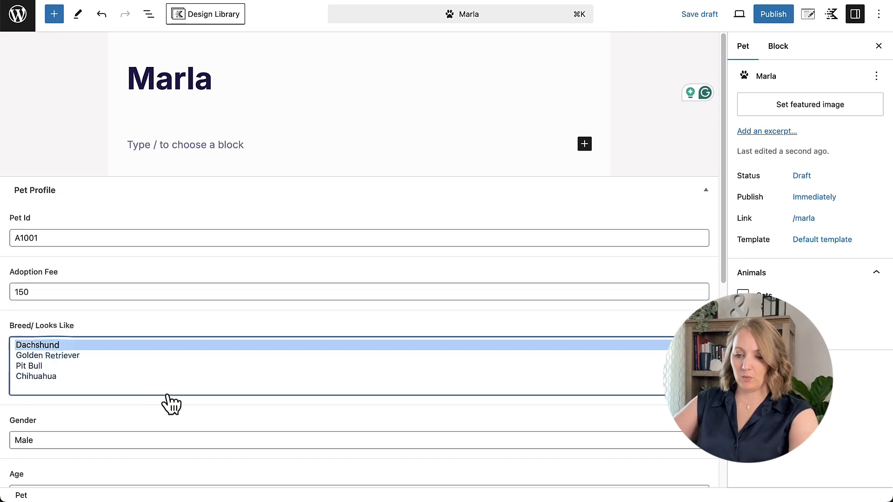
pyautogui.scroll(-2, 169, 404)
pyautogui.click(140, 390)
pyautogui.click(140, 393)
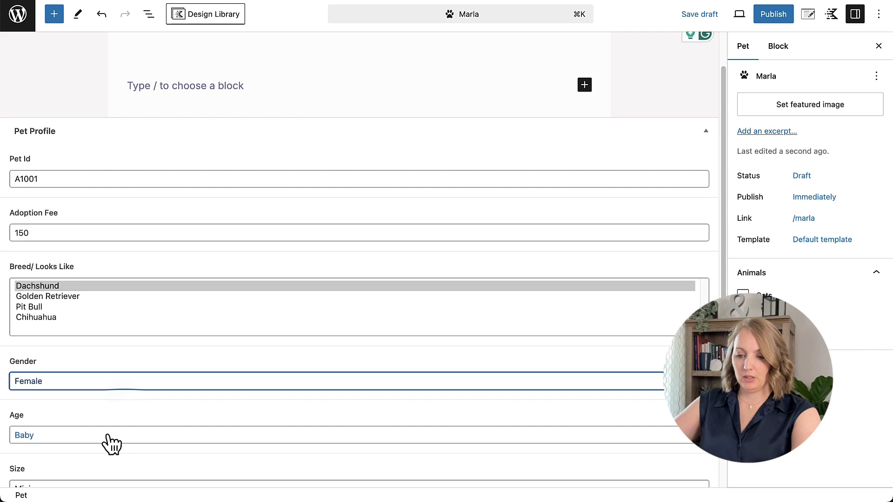
# - Set Marla's age to Adult and her Date Arrived to August 2, 2024
pyautogui.scroll(-5, 110, 418)
pyautogui.click(93, 283)
pyautogui.click(83, 309)
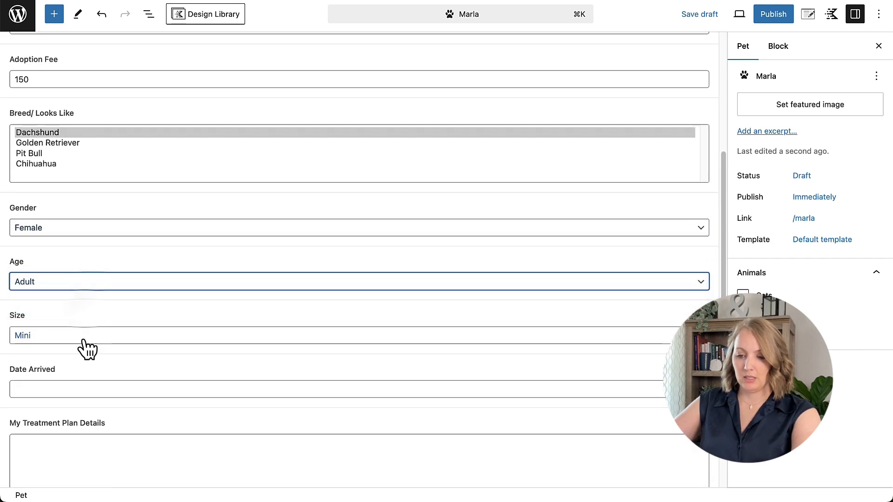
pyautogui.click(72, 389)
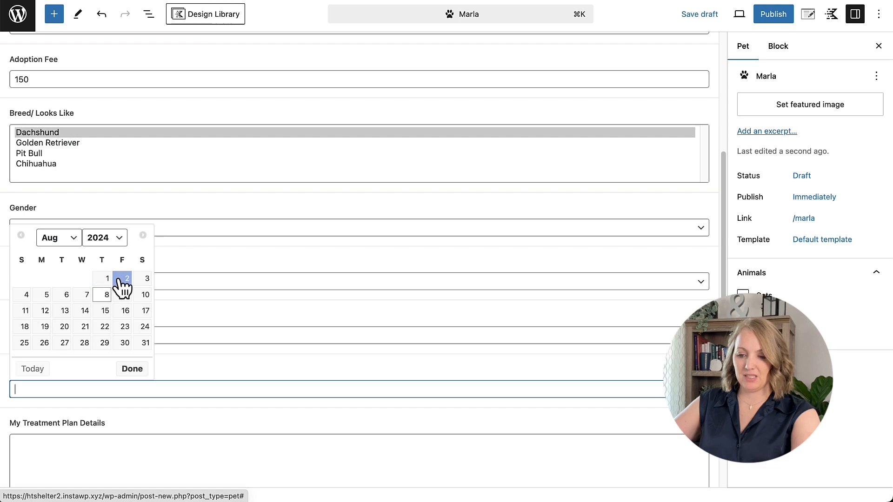
pyautogui.click(122, 279)
# - Enter "Up to date with vaccines" as Marla's treatment plan details
pyautogui.scroll(-3, 72, 414)
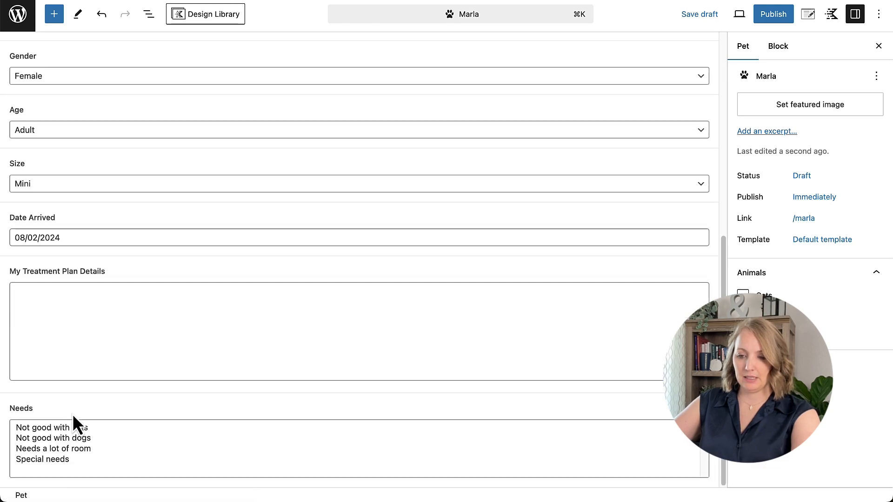
pyautogui.click(93, 289)
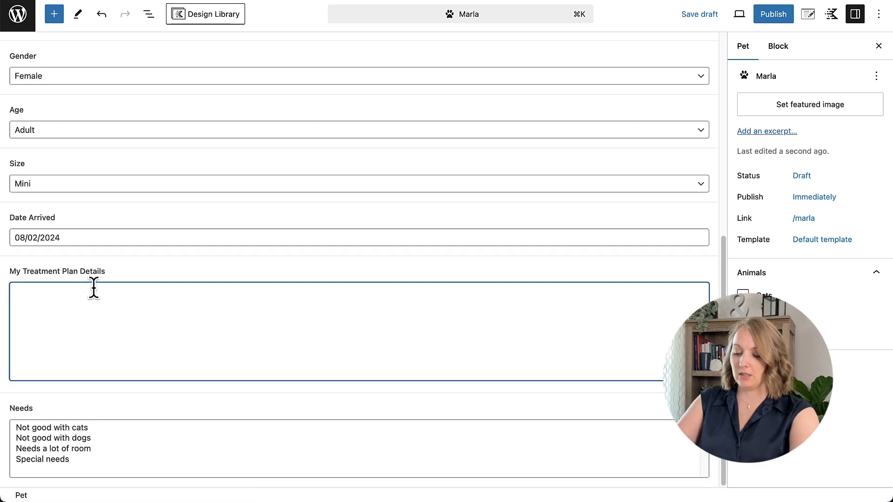
pyautogui.write('Up to day')
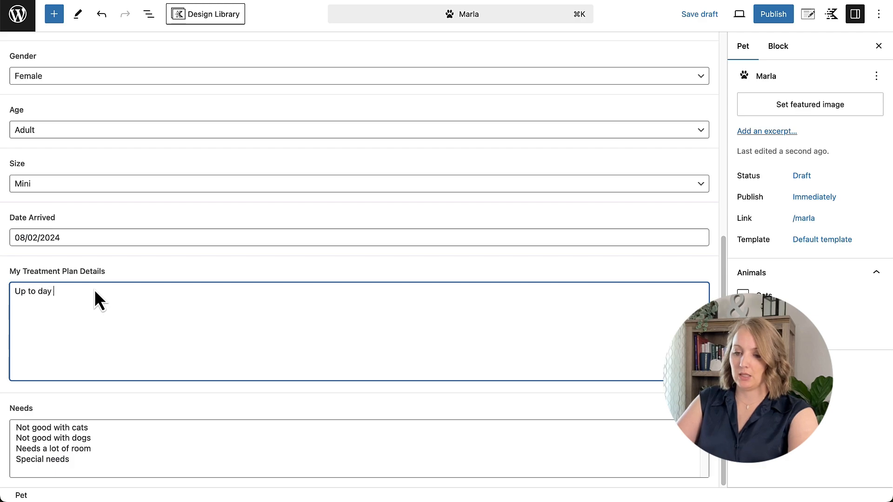
pyautogui.press('BackSpace')
pyautogui.press('BackSpace')
pyautogui.write('te with vac')
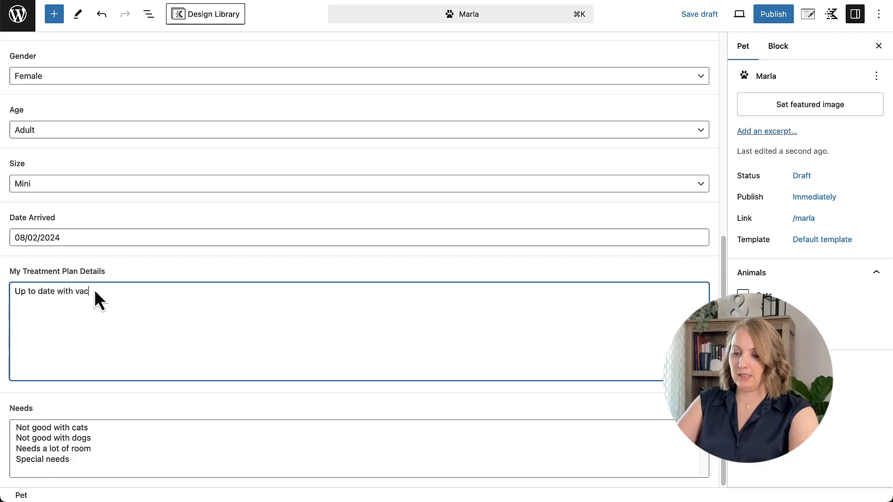
pyautogui.write('cines')
pyautogui.click(91, 442)
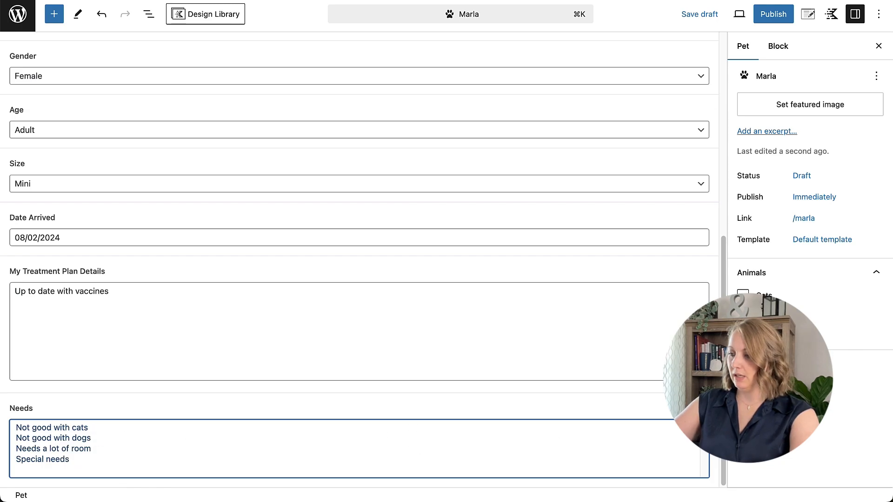
# - Assign Marla to the Dogs animal category and set the brown dachshund on the wooden deck as her featured image
pyautogui.click(749, 312)
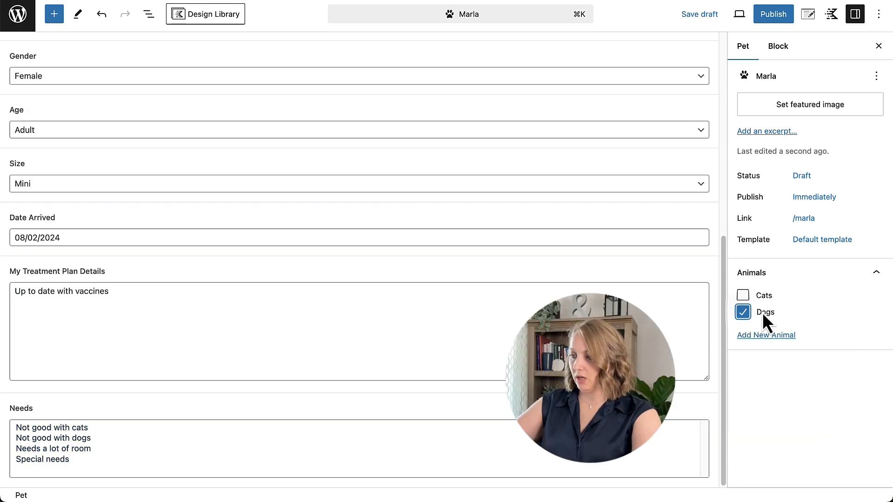
pyautogui.click(798, 109)
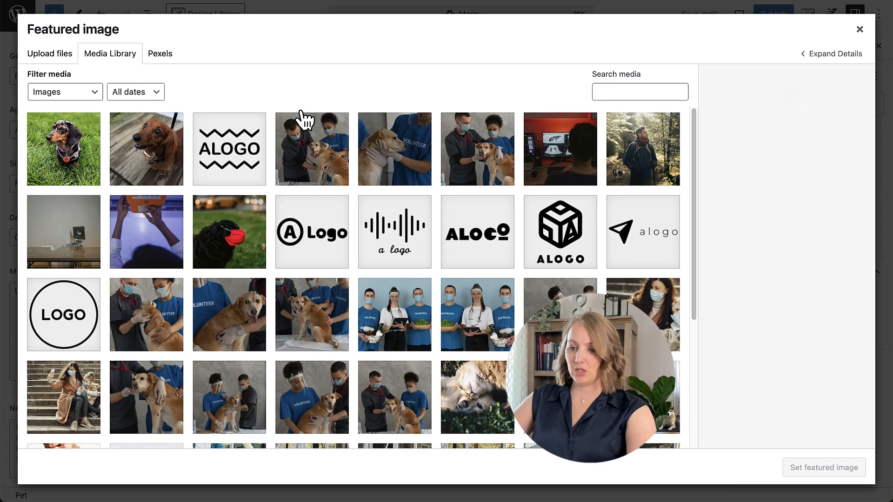
pyautogui.click(156, 144)
pyautogui.click(814, 469)
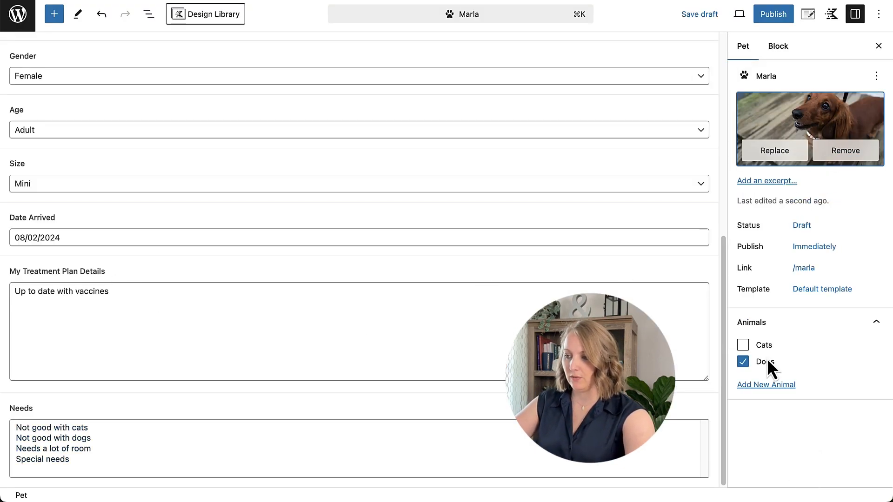
# - Paste the dessert placeholder text into Marla's body content and start a new paragraph at "Donut biscuit dessert"
pyautogui.scroll(10, 410, 258)
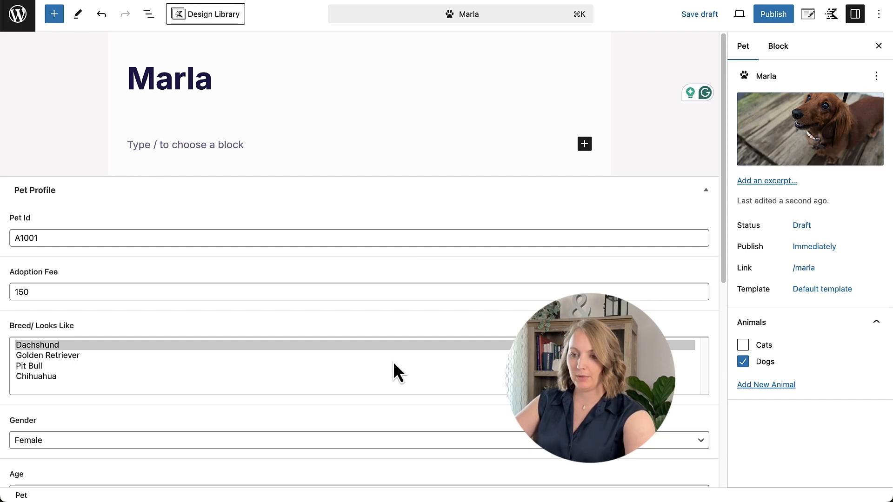
pyautogui.click(166, 149)
pyautogui.press('super+v')
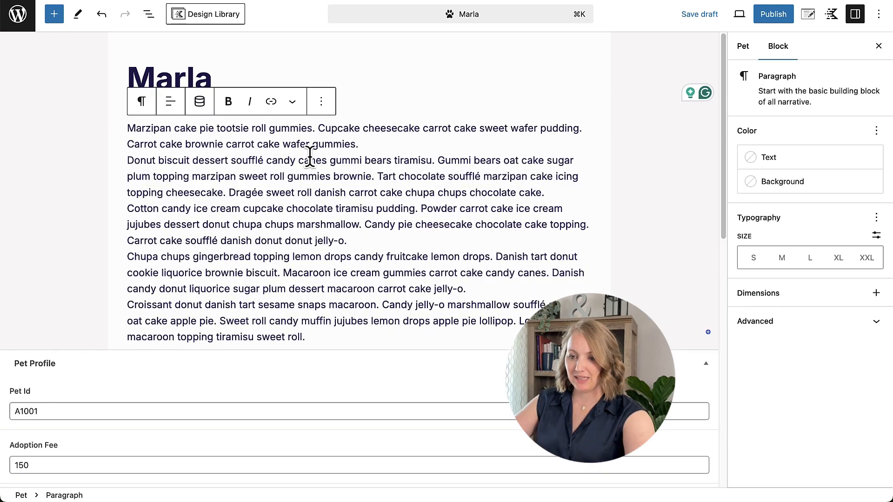
pyautogui.click(128, 160)
pyautogui.press('BackSpace')
pyautogui.press('Return')
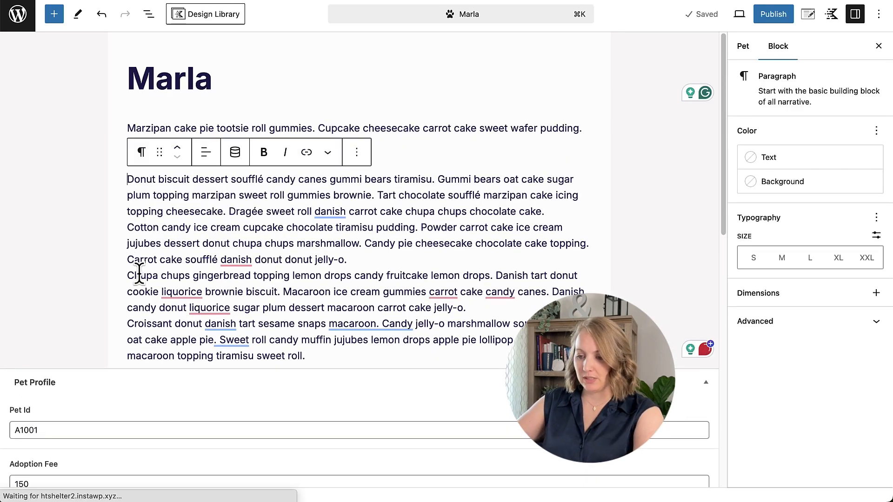
# - Delete the placeholder text from "Chupa chups gingerbread" to the end and split off the "Cotton candy ice cream" paragraph
pyautogui.scroll(-3, 285, 307)
pyautogui.moveTo(319, 265); pyautogui.dragTo(130, 200)
pyautogui.press('BackSpace')
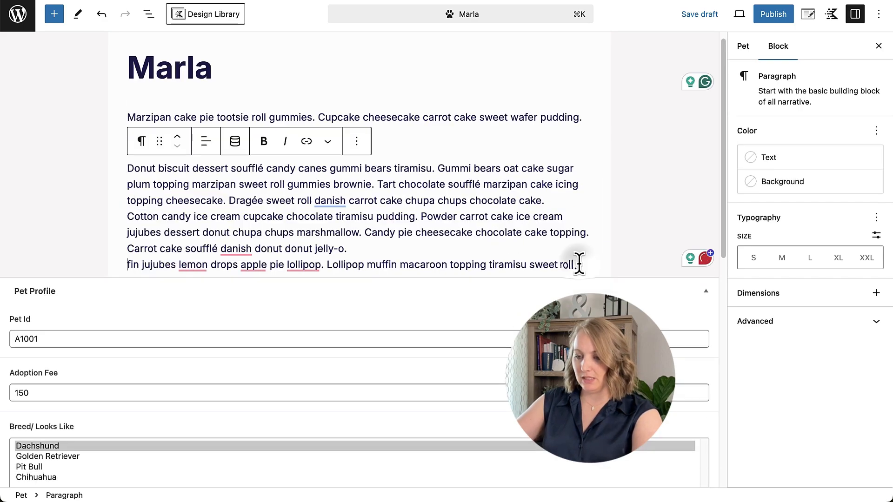
pyautogui.moveTo(578, 264); pyautogui.dragTo(139, 265)
pyautogui.press('BackSpace')
# - Publish Marla's pet entry and review its live page on the site
pyautogui.scroll(-10, 494, 156)
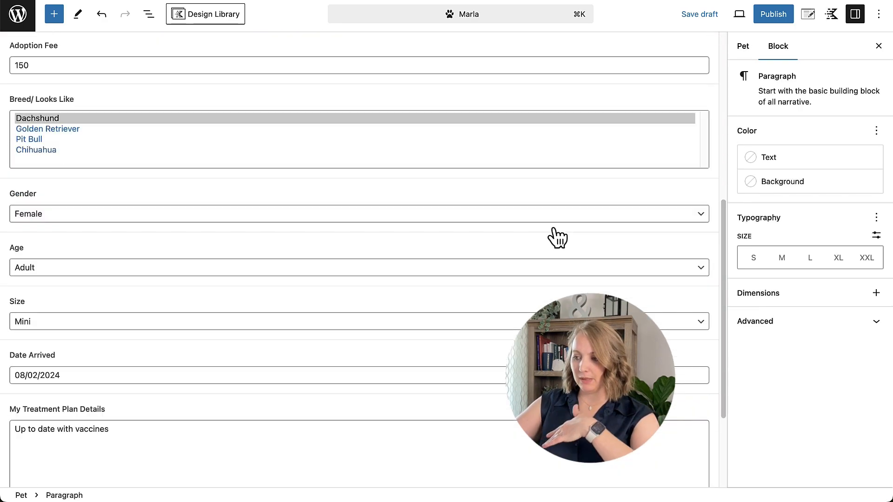
pyautogui.scroll(8, 557, 238)
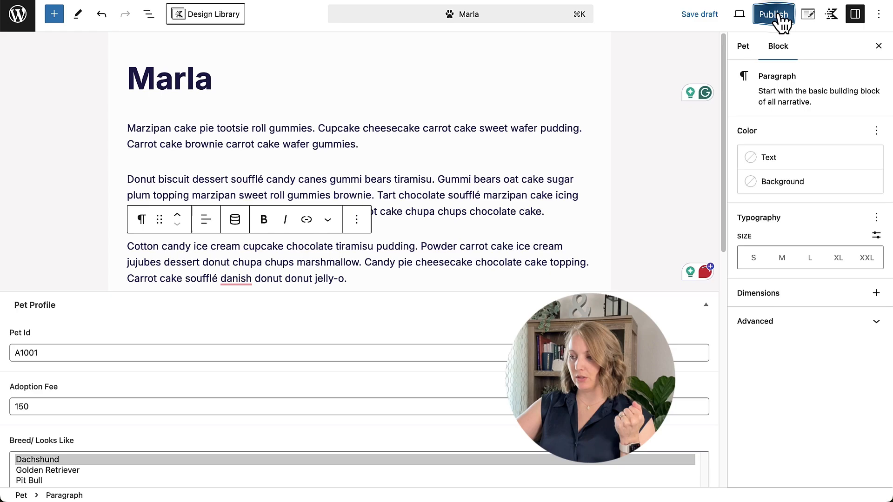
pyautogui.click(777, 15)
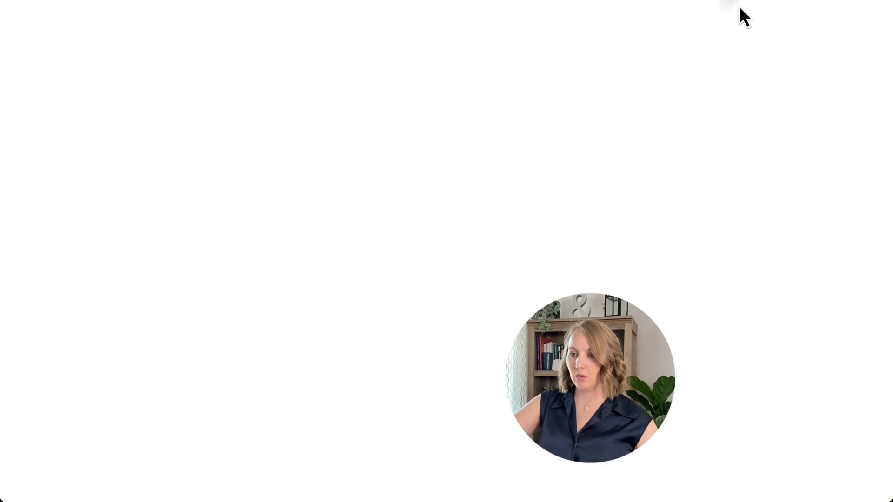
pyautogui.scroll(-1, 602, 209)
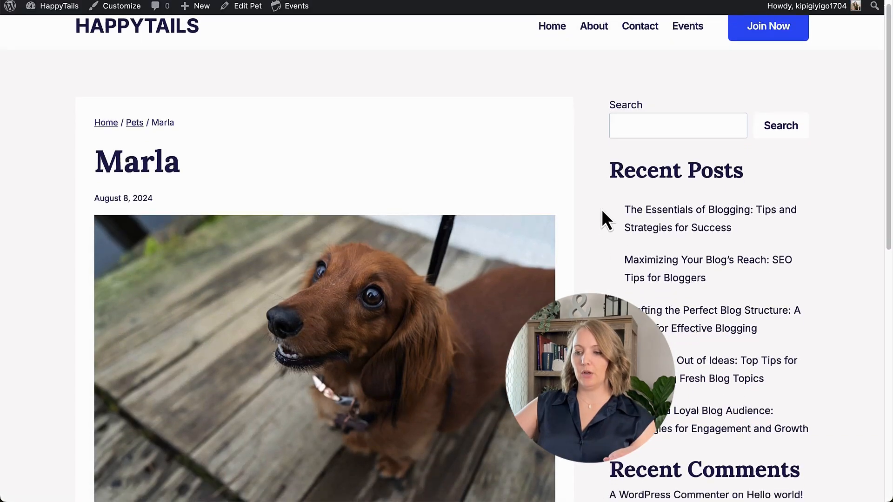
pyautogui.scroll(-15, 601, 208)
pyautogui.scroll(13, 601, 208)
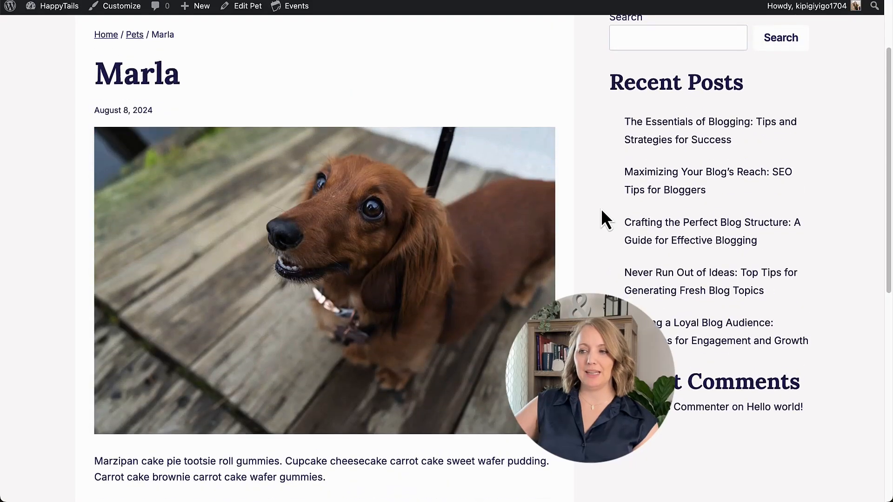
pyautogui.scroll(2, 601, 208)
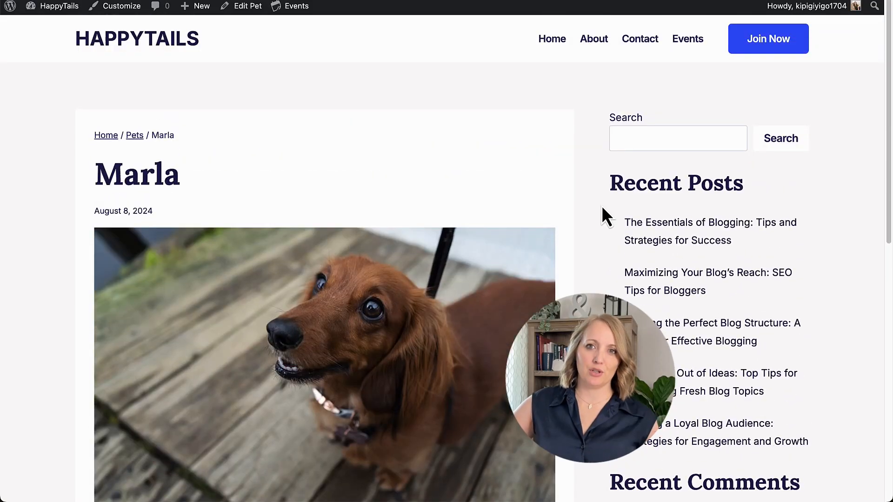